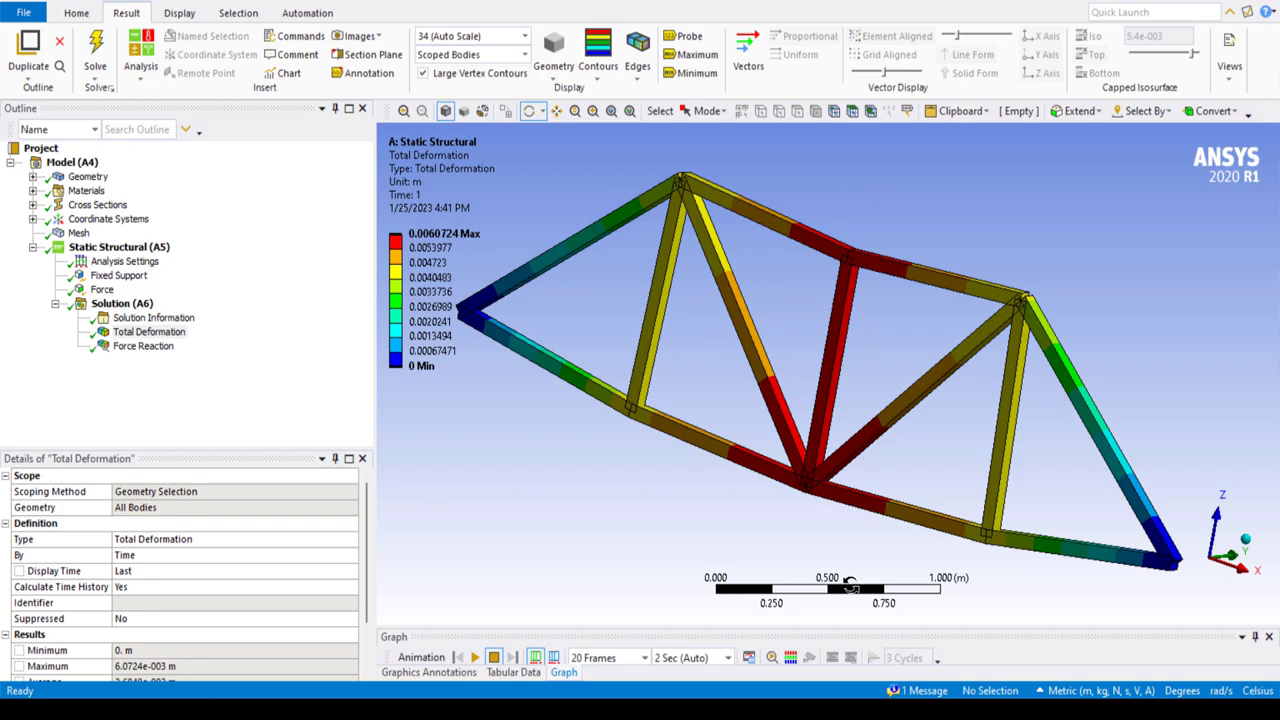
Switch to Workbench and add a Static Structural analysis system to the project schematic
key(alt+Tab)
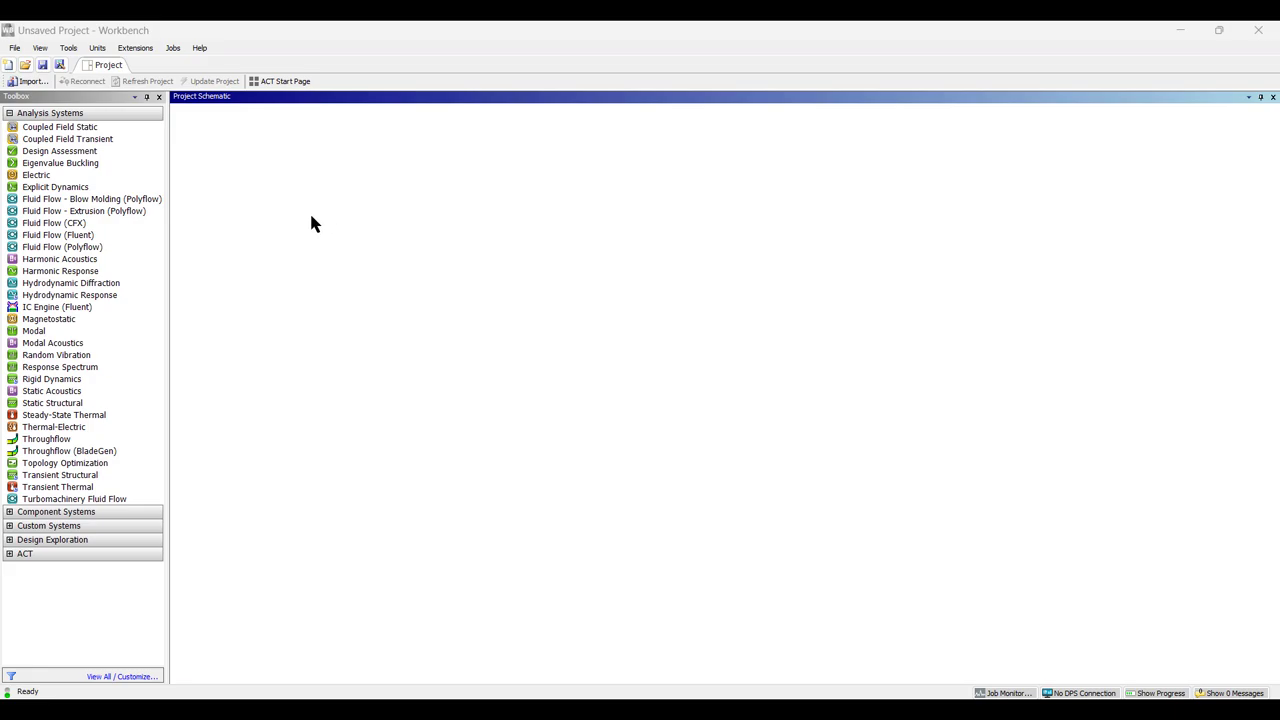
click(52, 404)
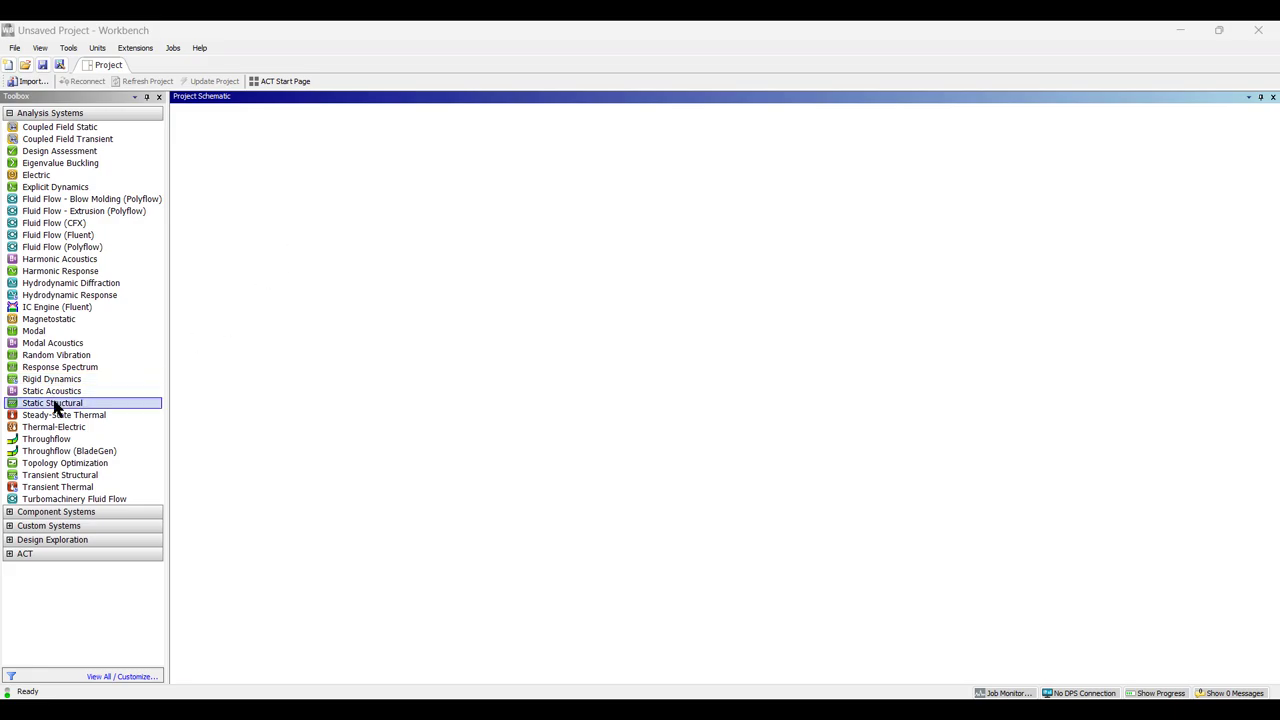
drag(52, 410, 254, 196)
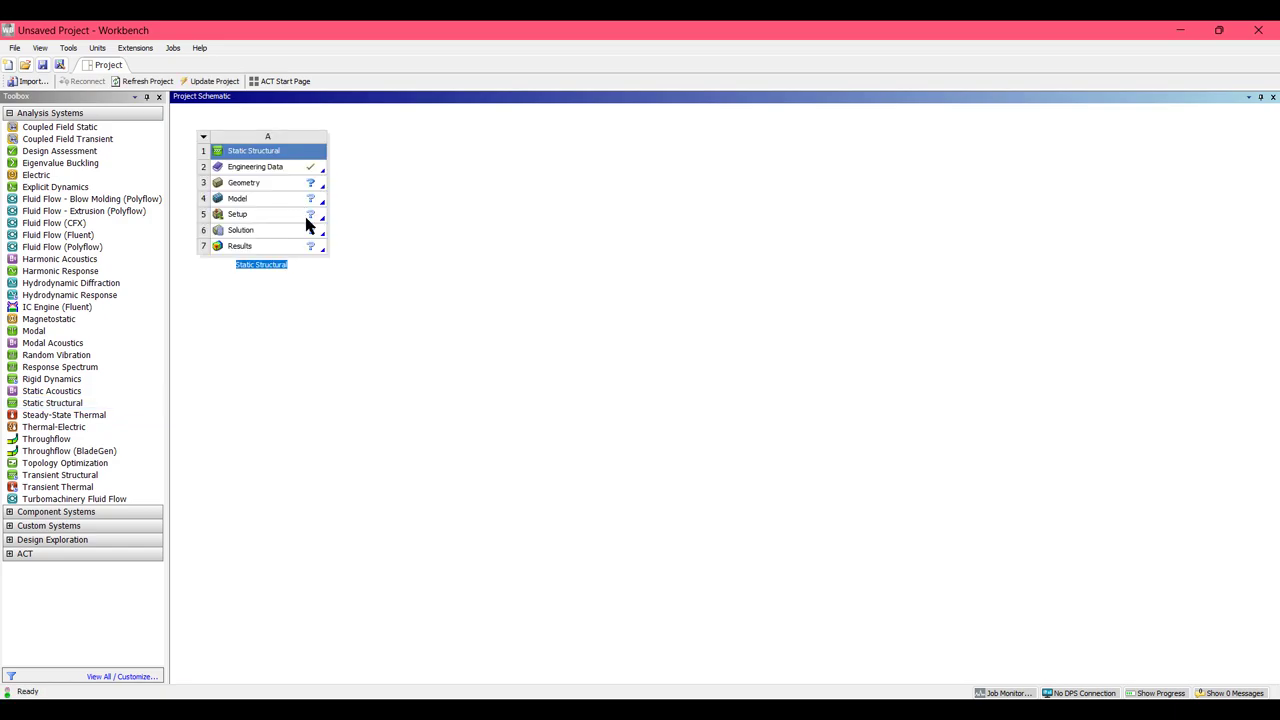
Open the system's Engineering Data and add a new material named Douglas Fir, as given in the problem description image
double_click(267, 169)
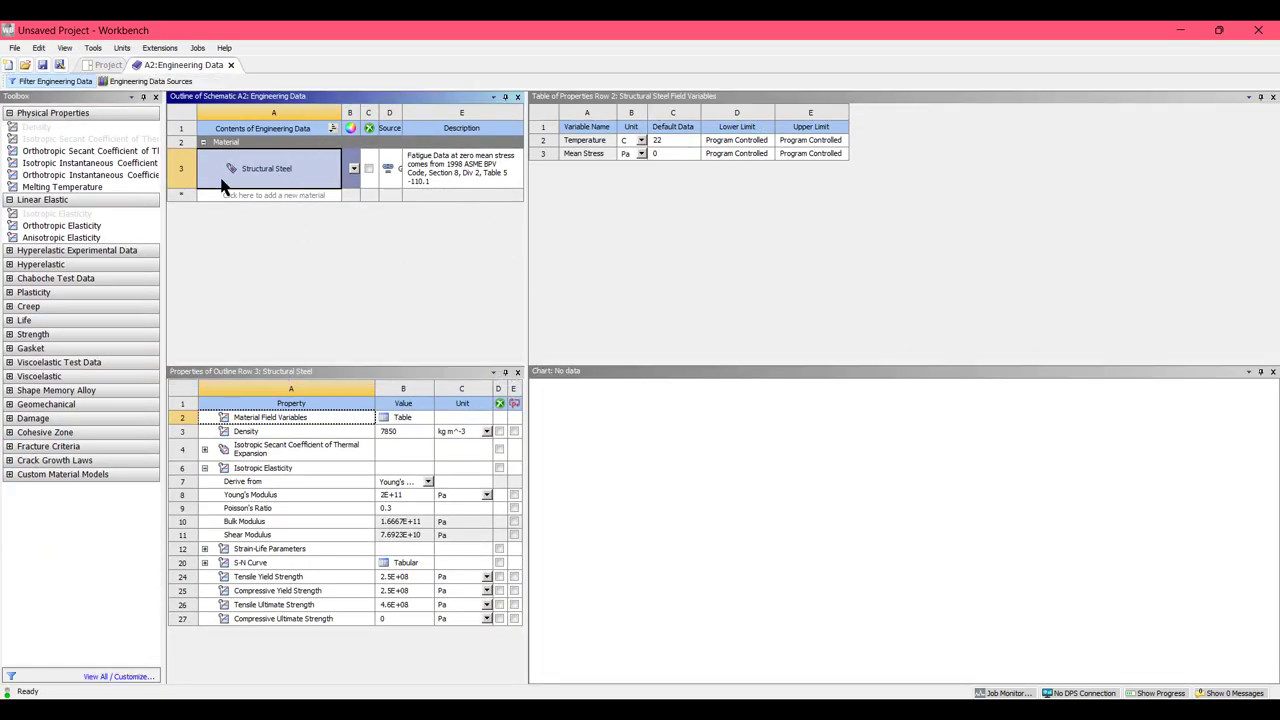
drag(526, 277, 700, 289)
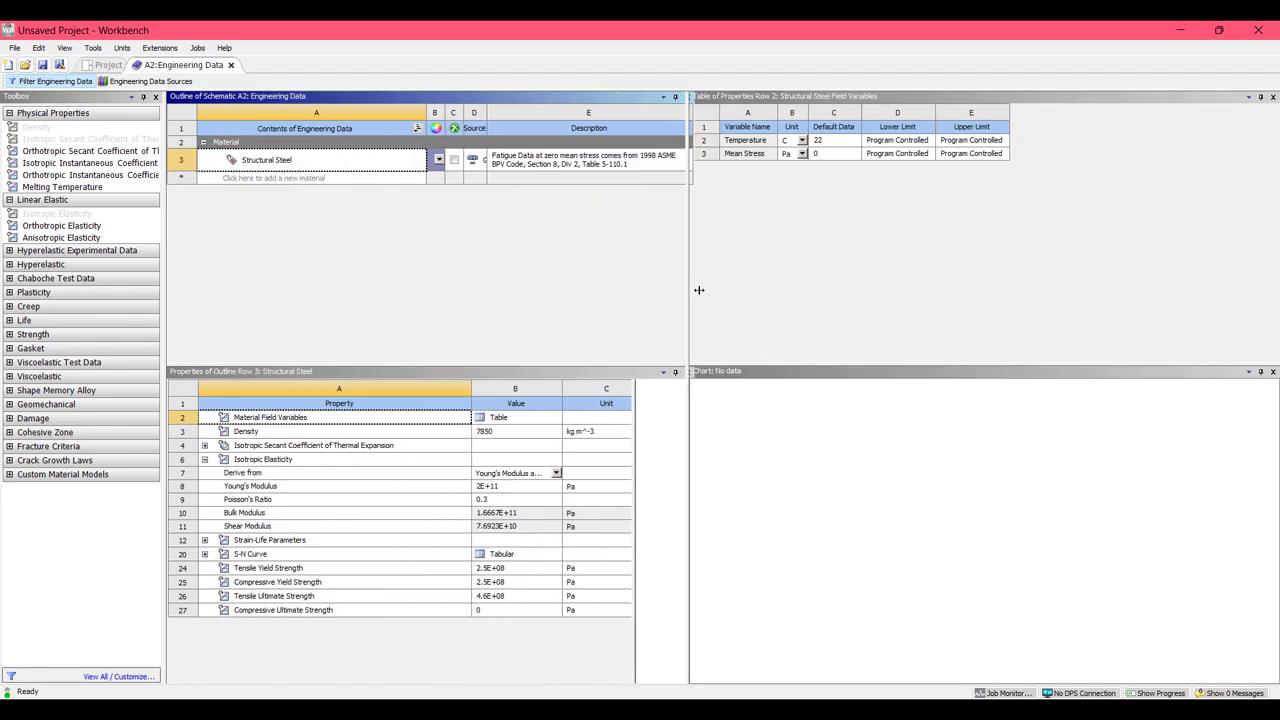
key(alt+Tab)
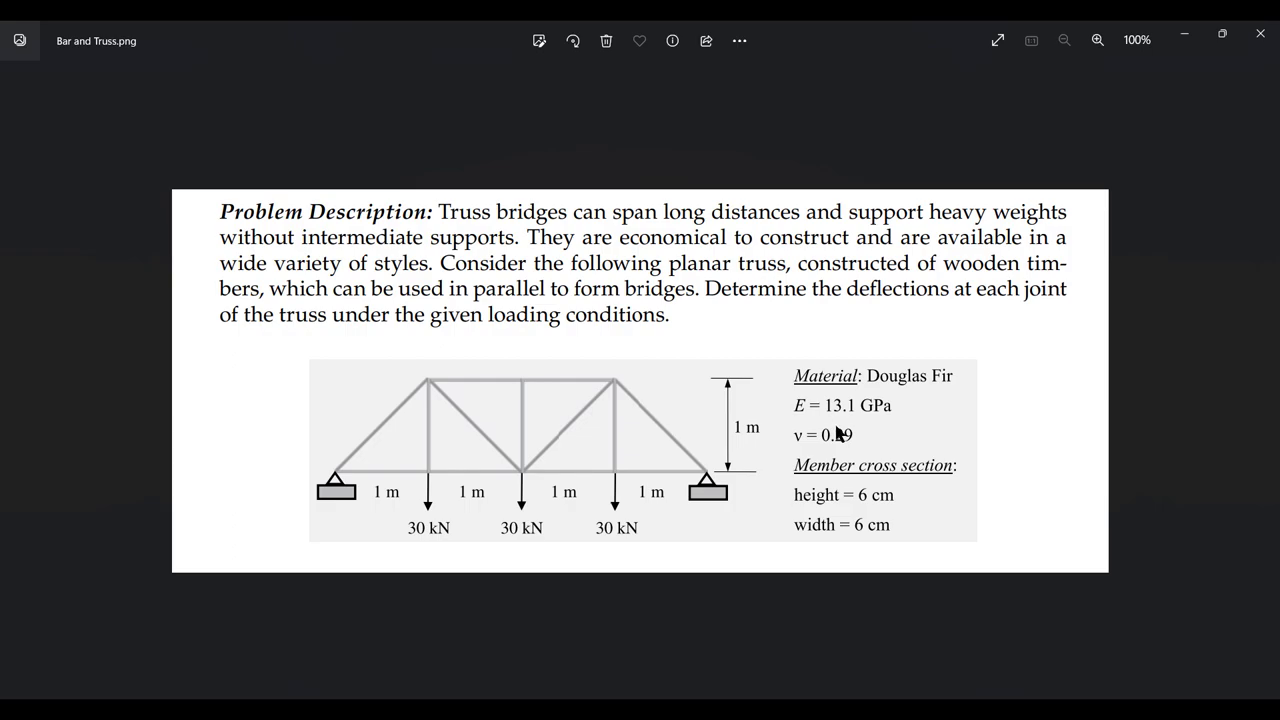
key(alt+Tab)
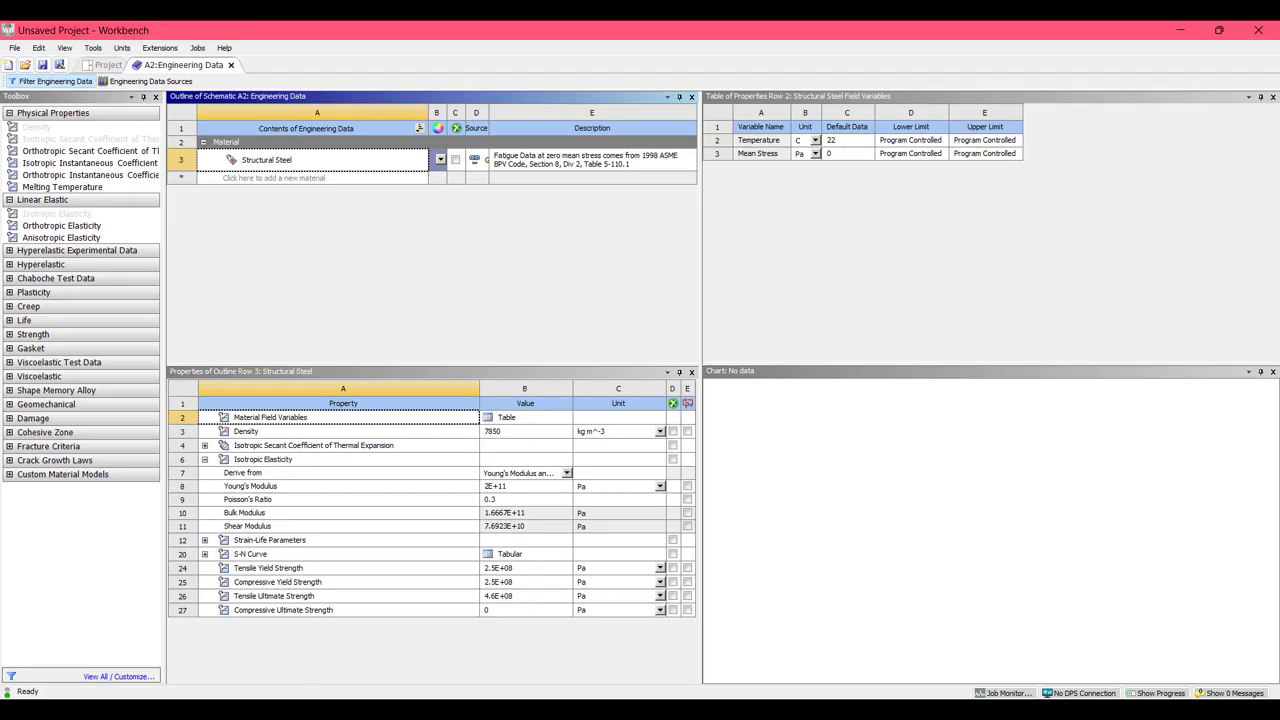
click(249, 177)
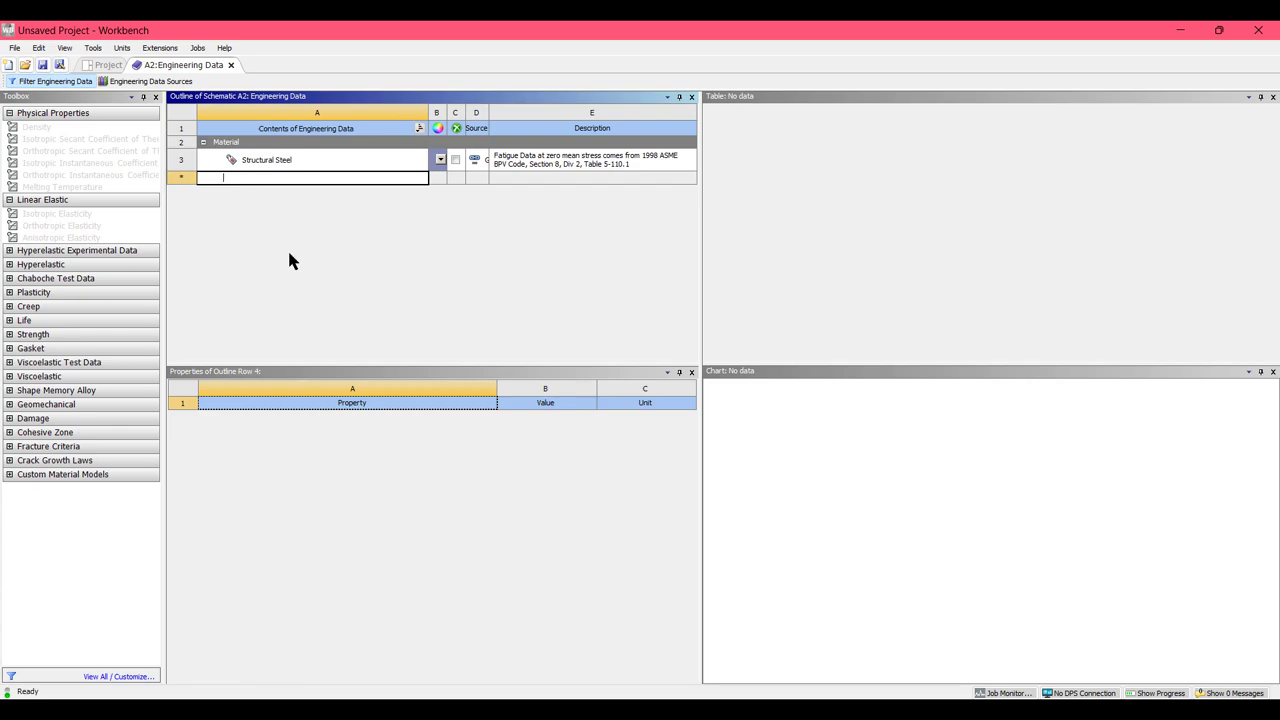
text(Douglas Fir)
key(Return)
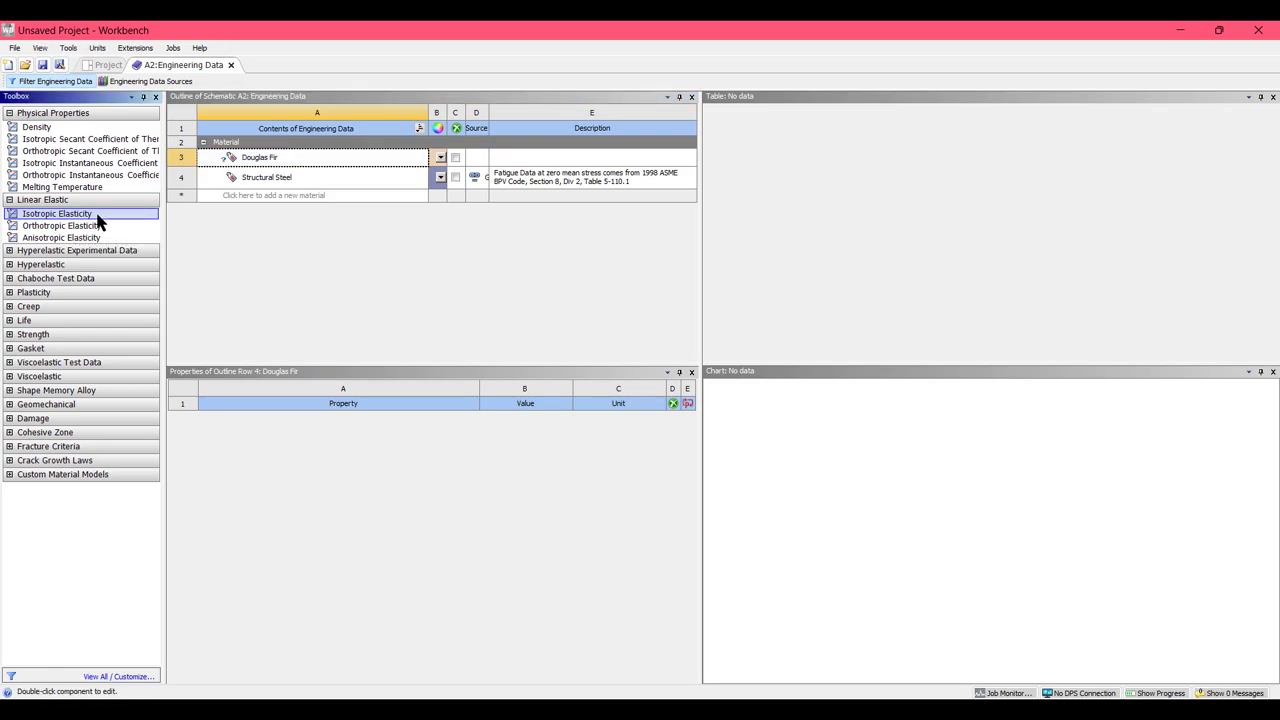
Give Douglas Fir isotropic elasticity with Young's modulus 1.31E+10 Pa and Poisson's ratio 0.29, and close Engineering Data
double_click(97, 216)
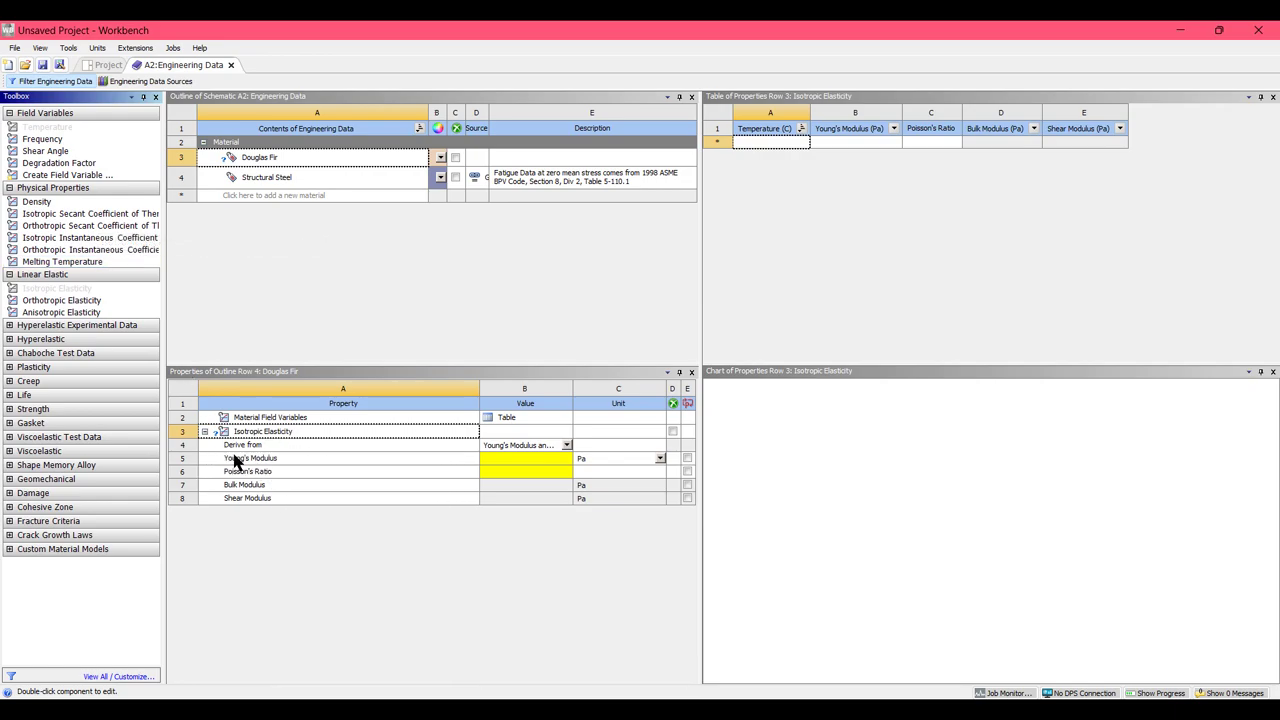
click(514, 464)
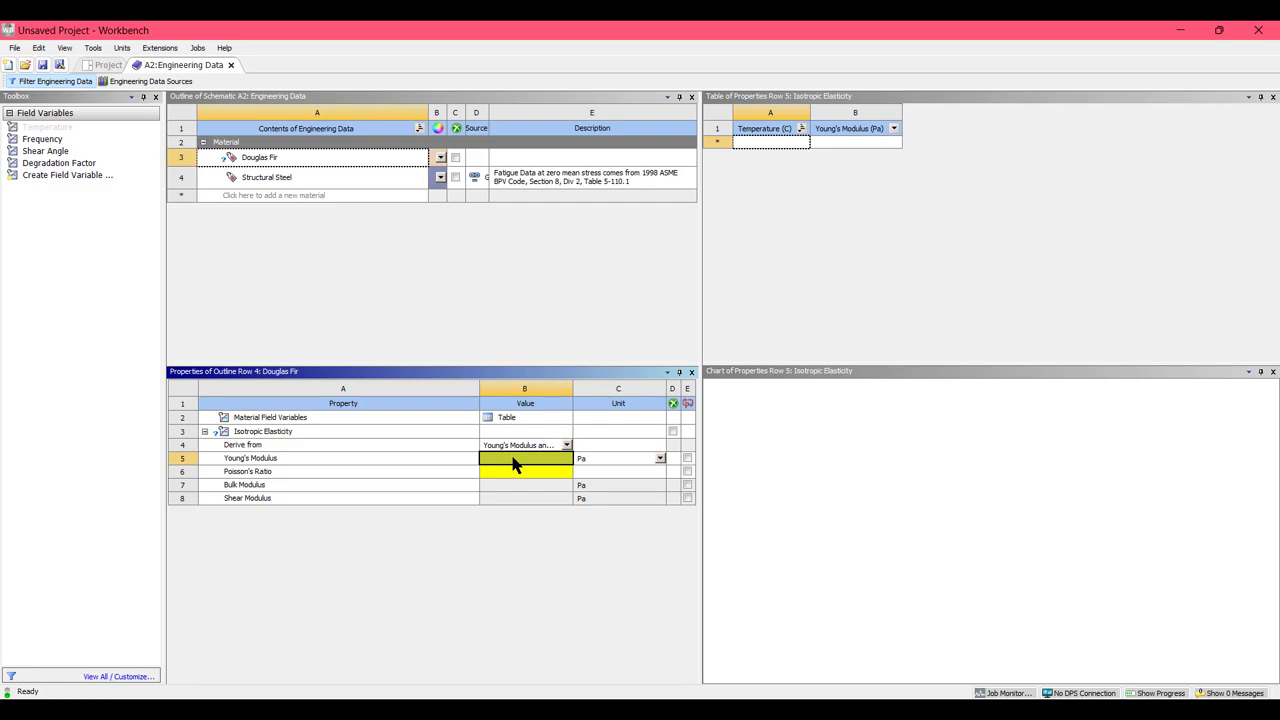
click(514, 464)
text(13.1e)
key(Return)
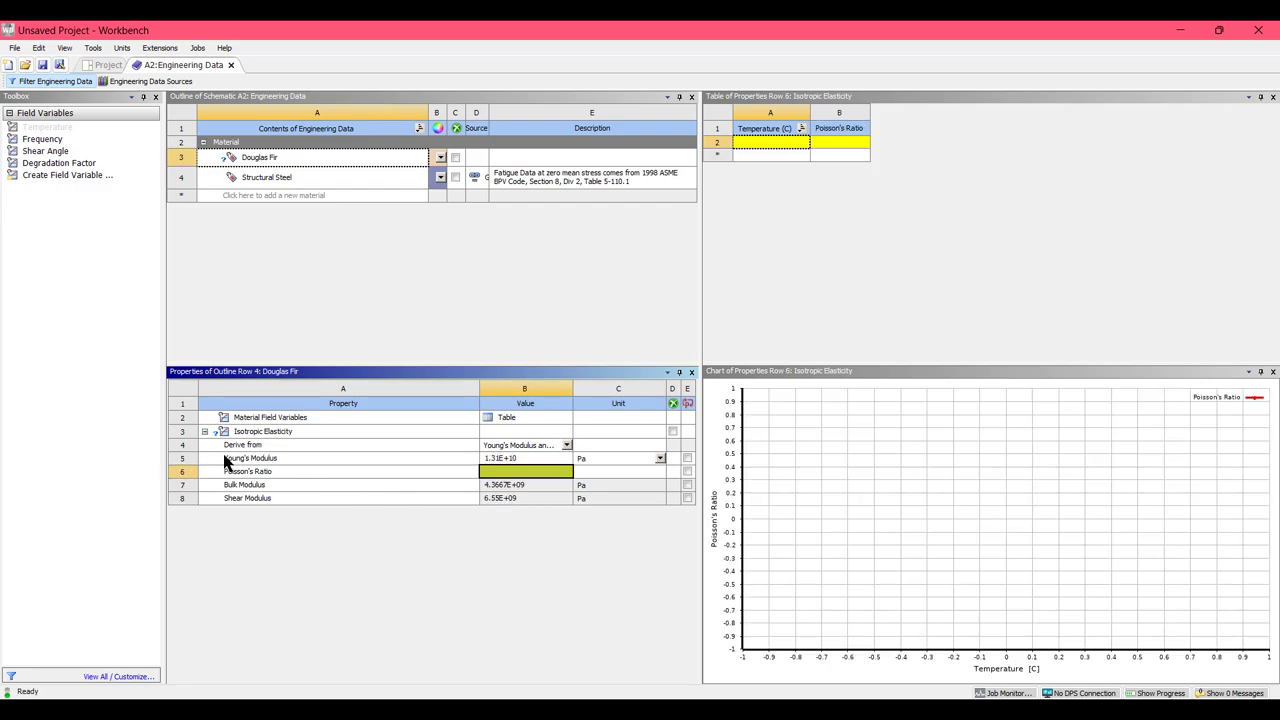
click(503, 472)
text(0.29)
key(Return)
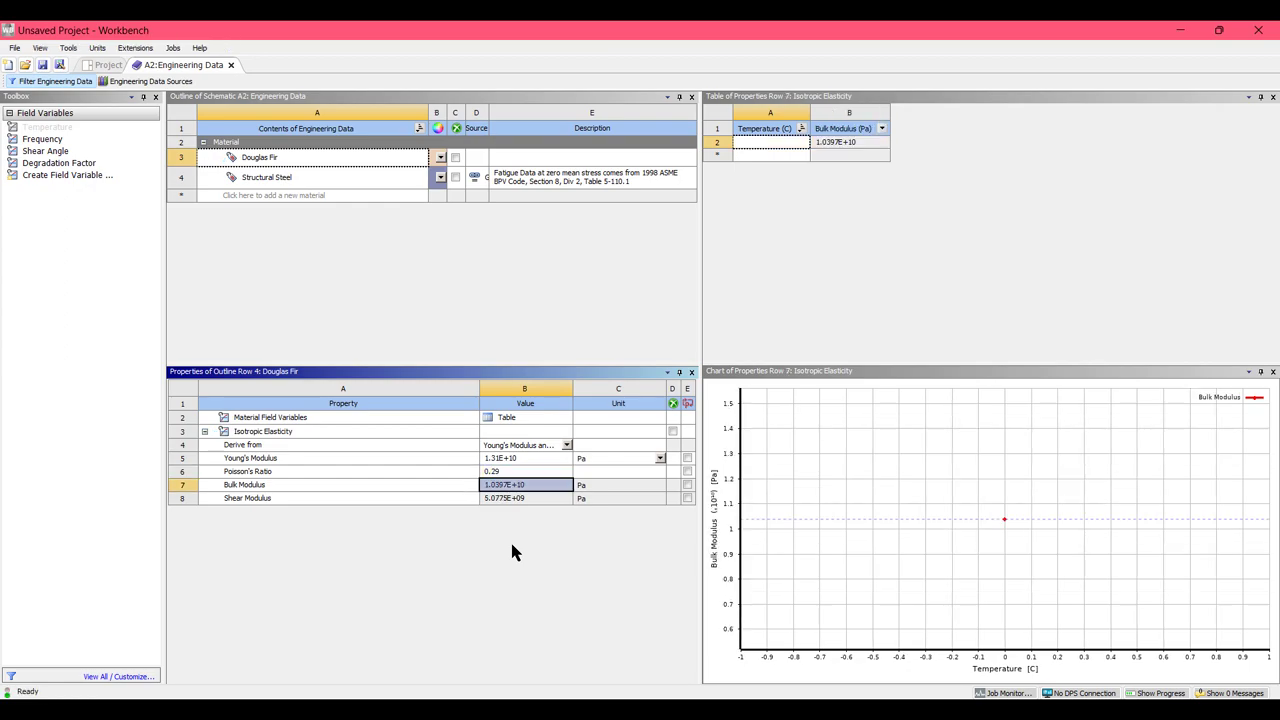
click(230, 65)
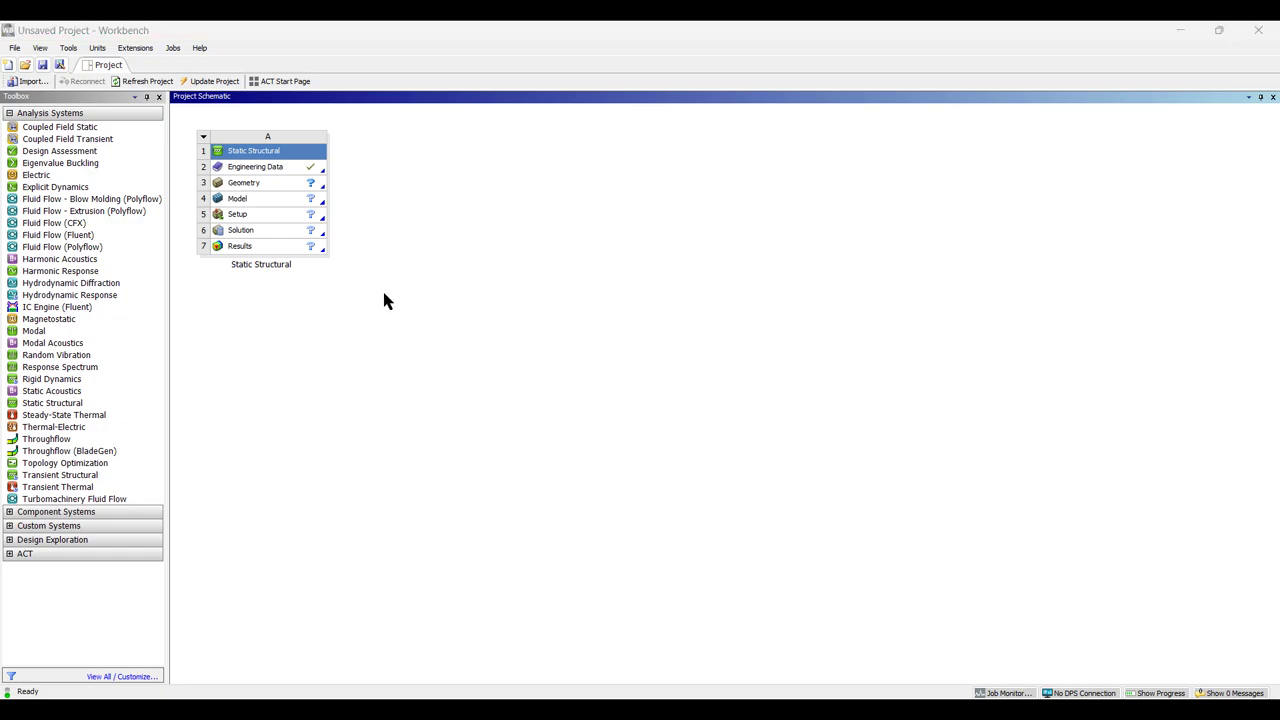
Enable Line Bodies in the properties of the Static Structural system's Geometry cell
click(273, 184)
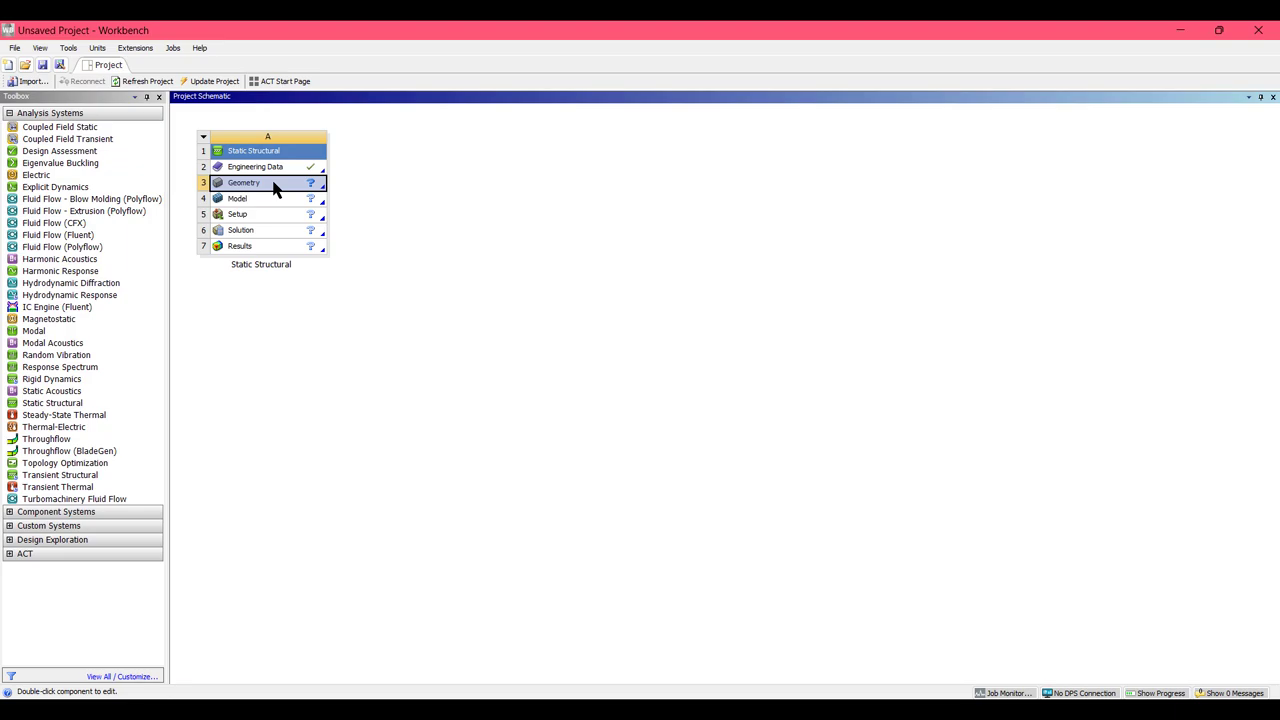
right_click(273, 186)
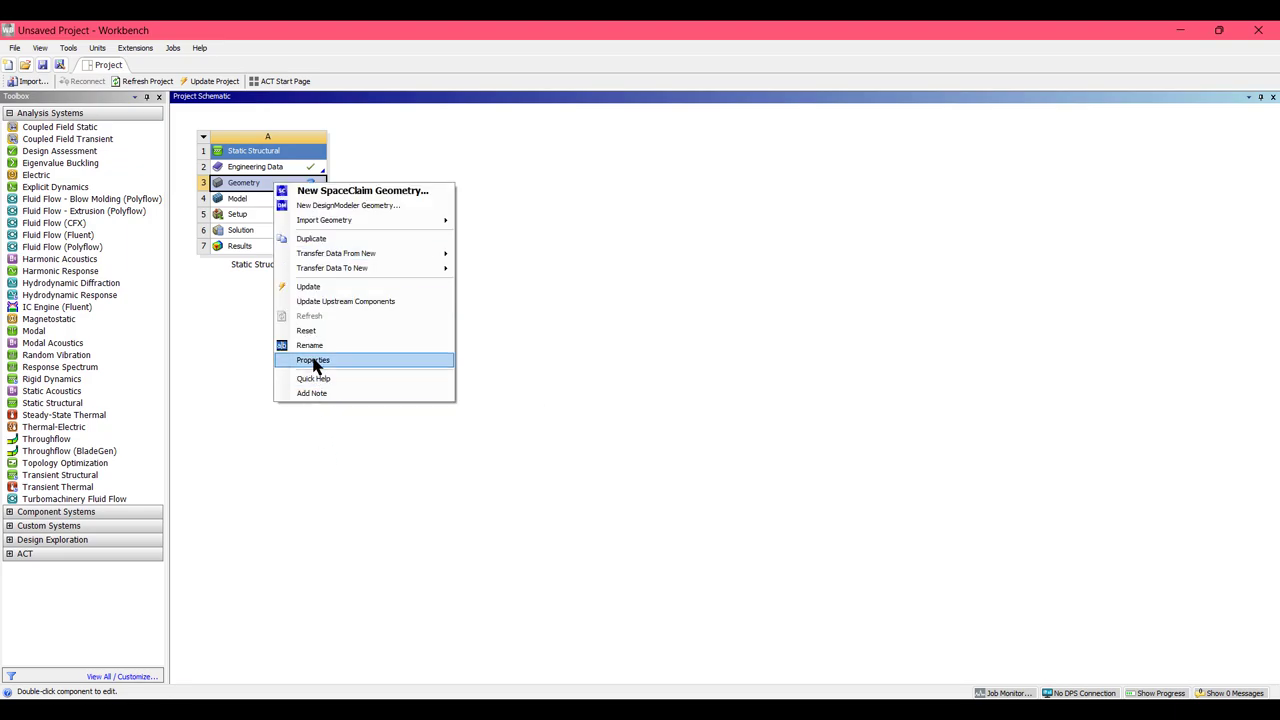
click(313, 360)
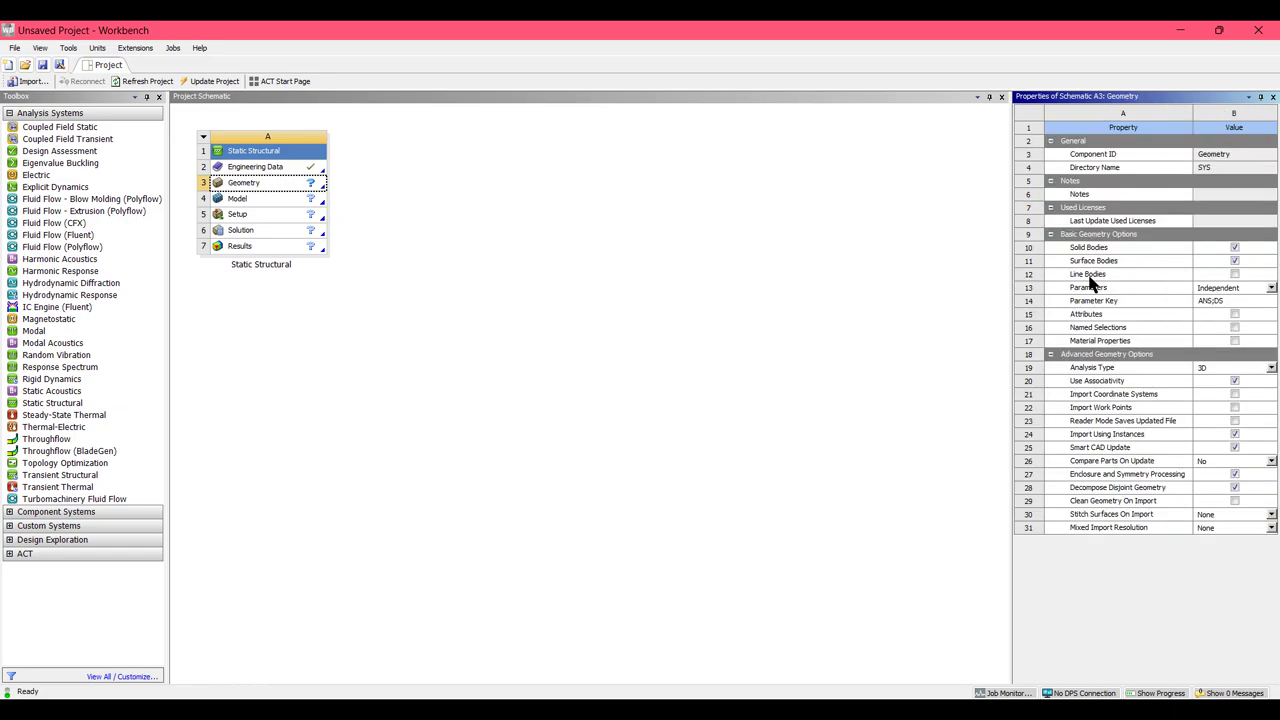
click(1234, 275)
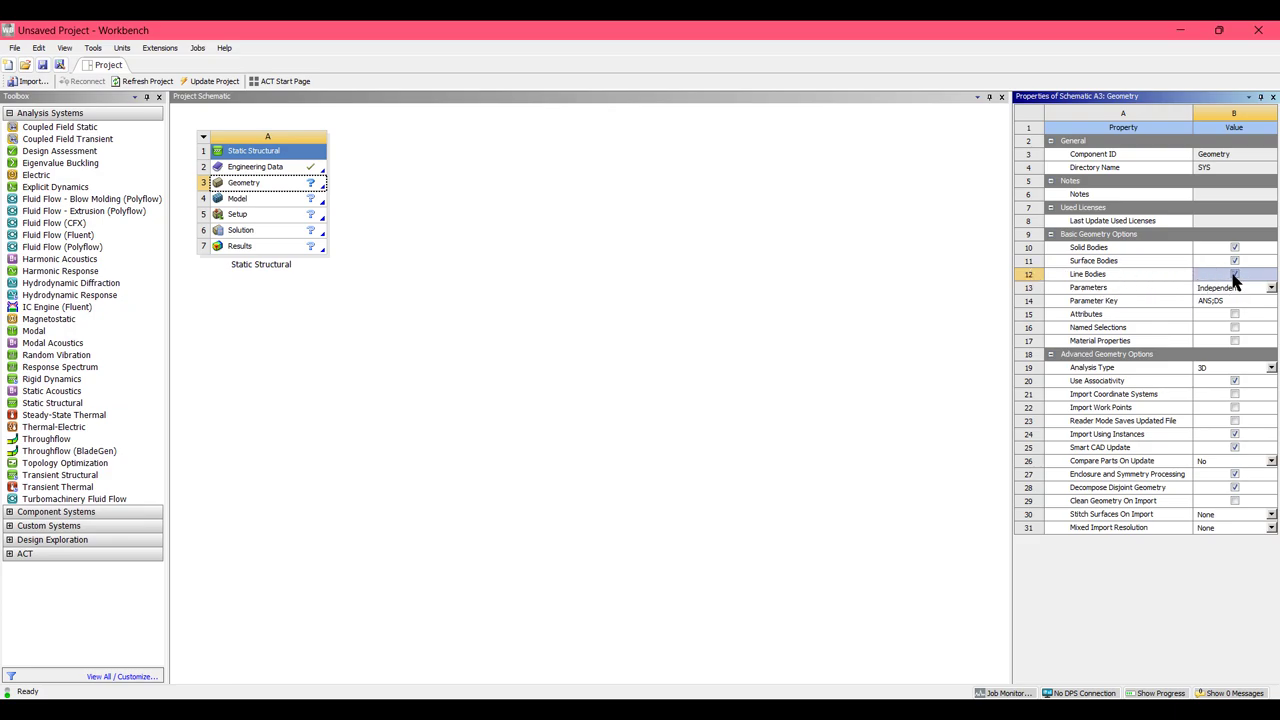
Create a new SpaceClaim geometry for the Static Structural system and check the truss dimensions in the problem description image
click(272, 190)
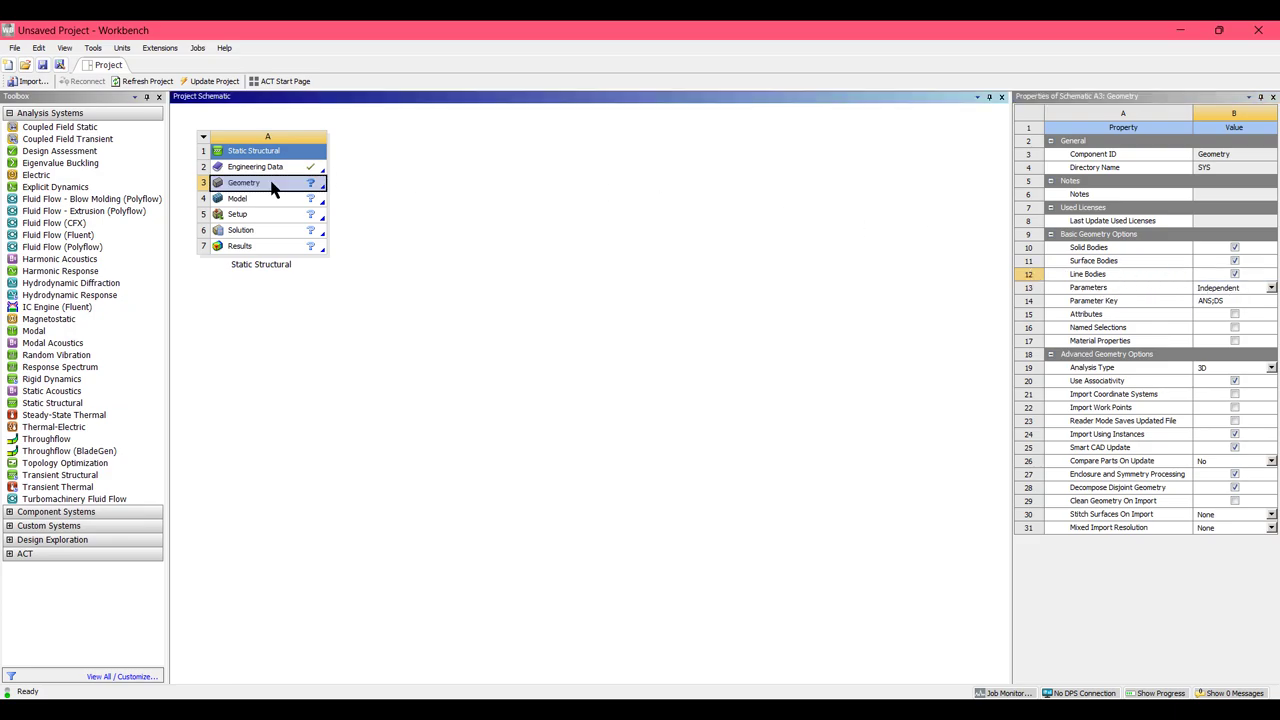
right_click(272, 190)
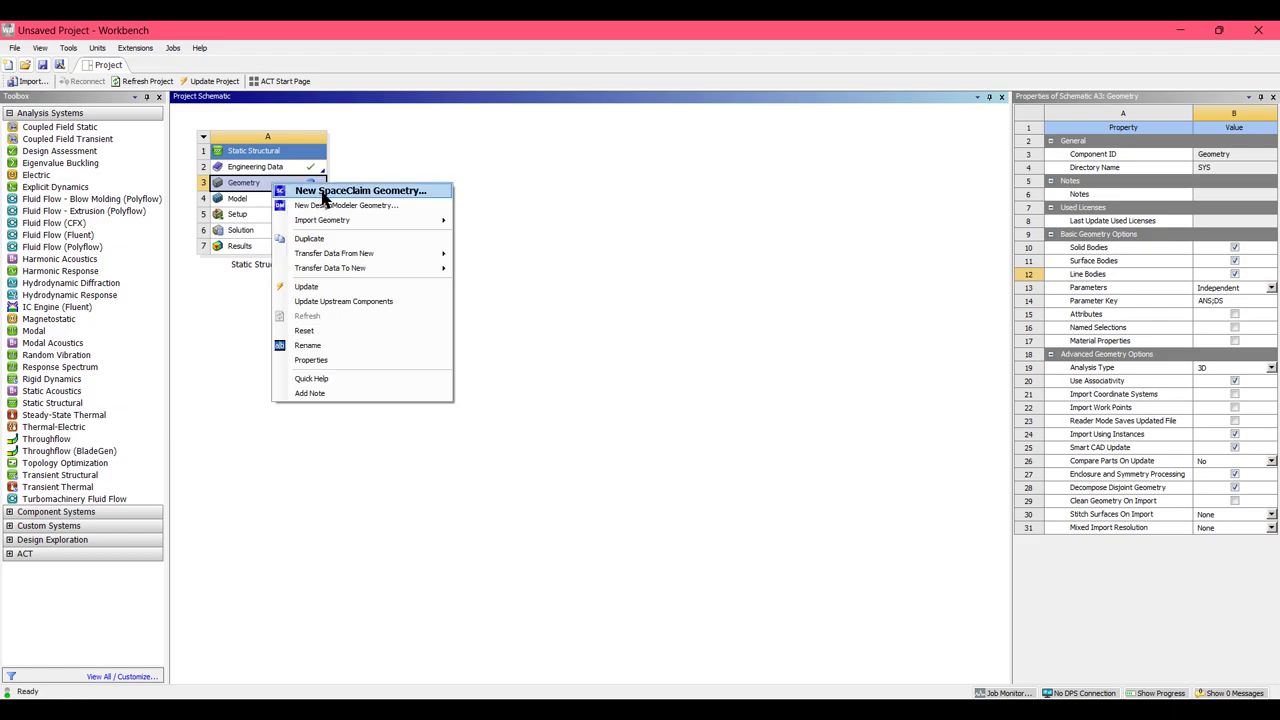
click(320, 193)
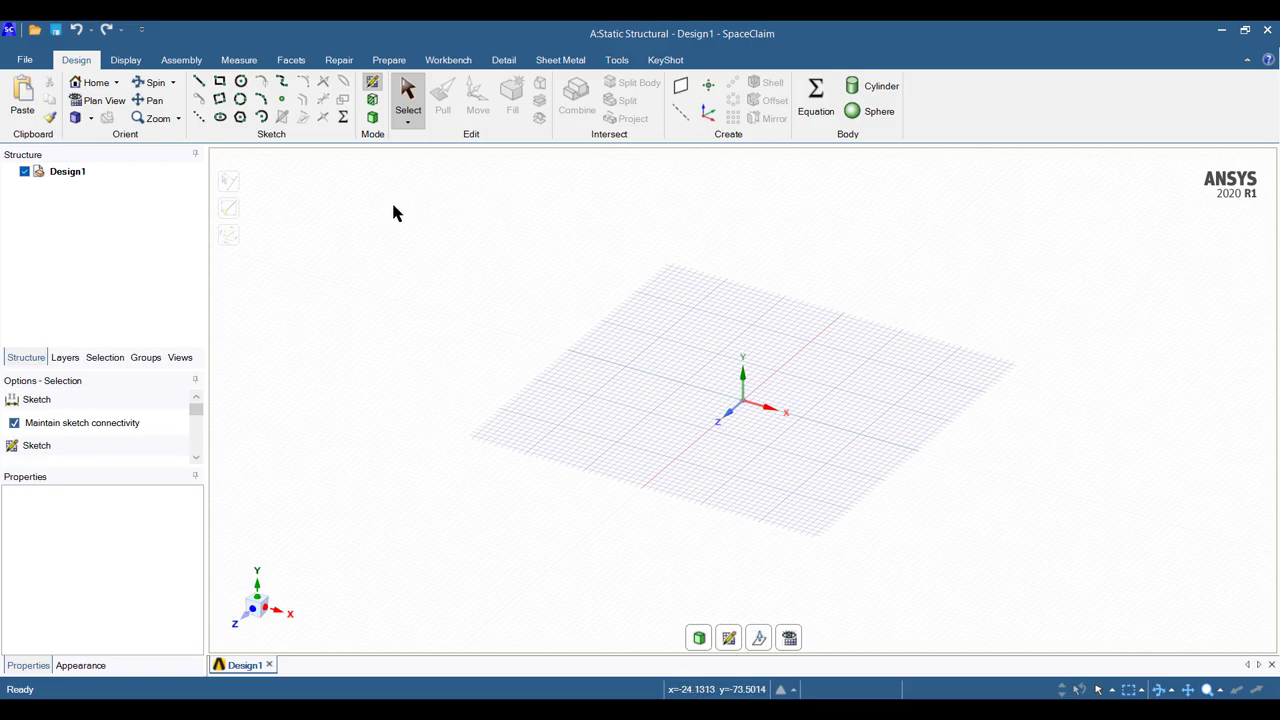
key(alt+Tab)
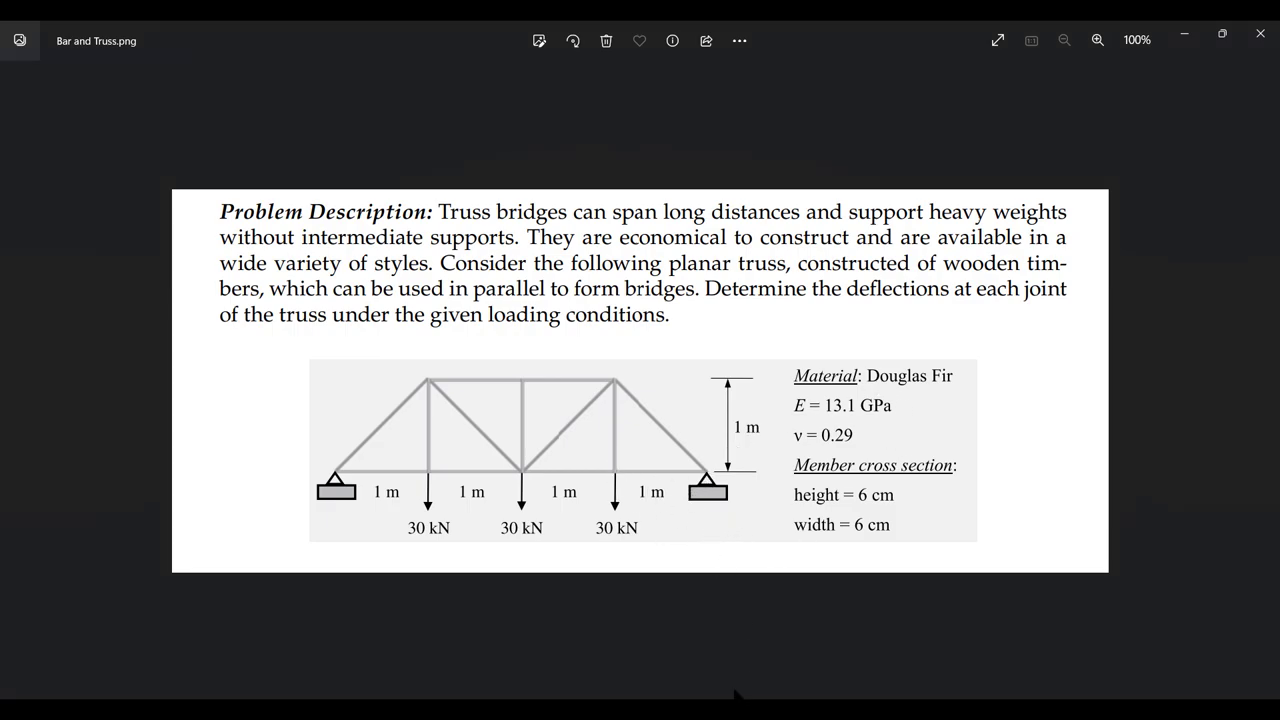
key(alt+Tab)
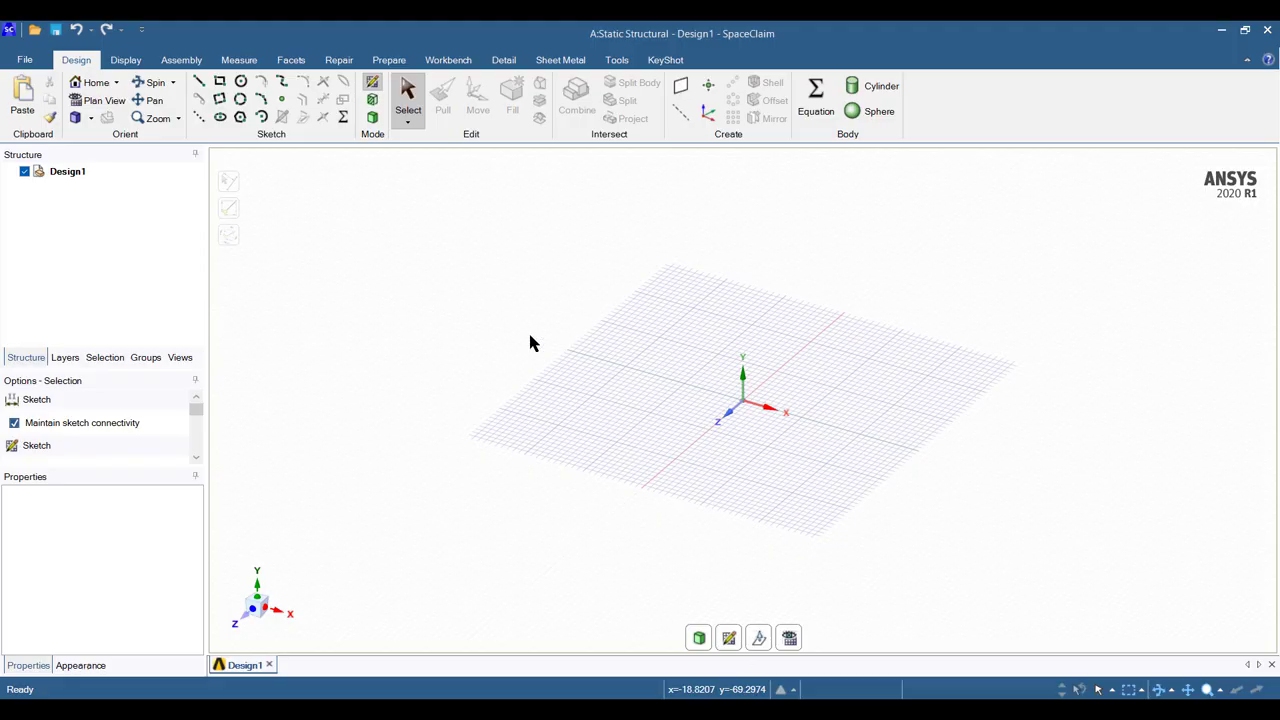
Set the document's length unit to meters and the minor grid spacing to 1 m in the SpaceClaim options
click(24, 61)
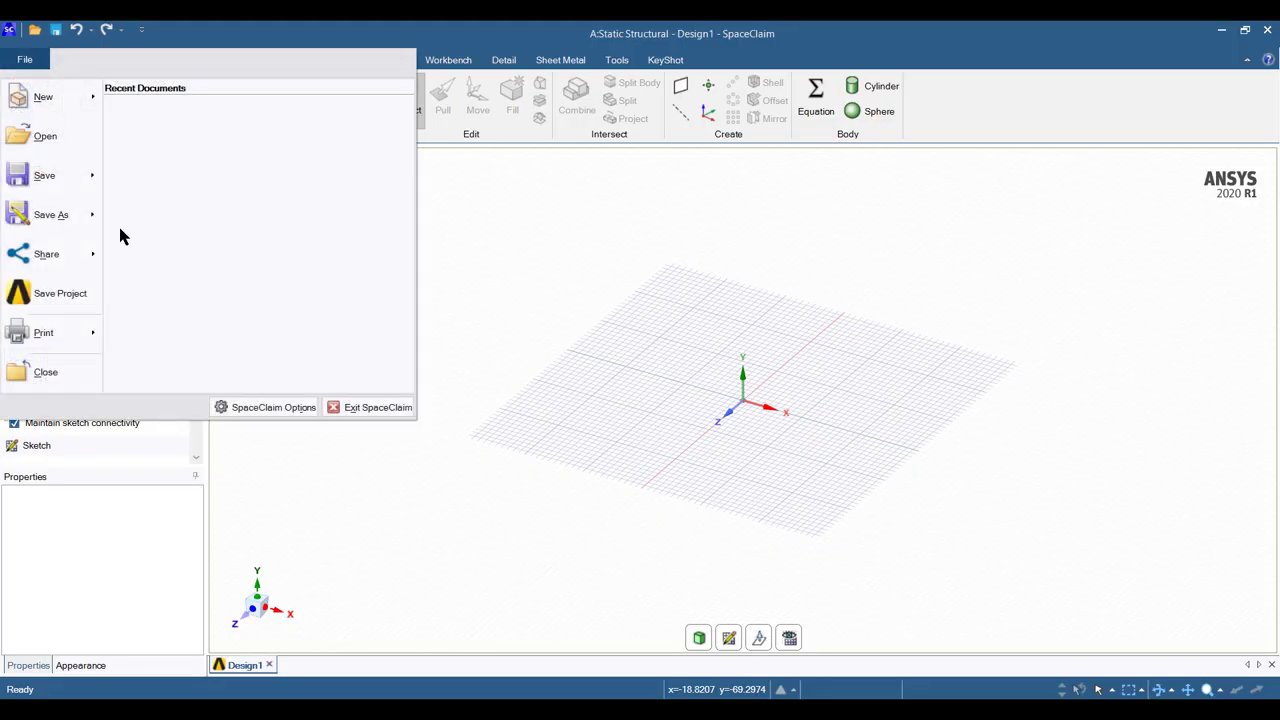
click(239, 412)
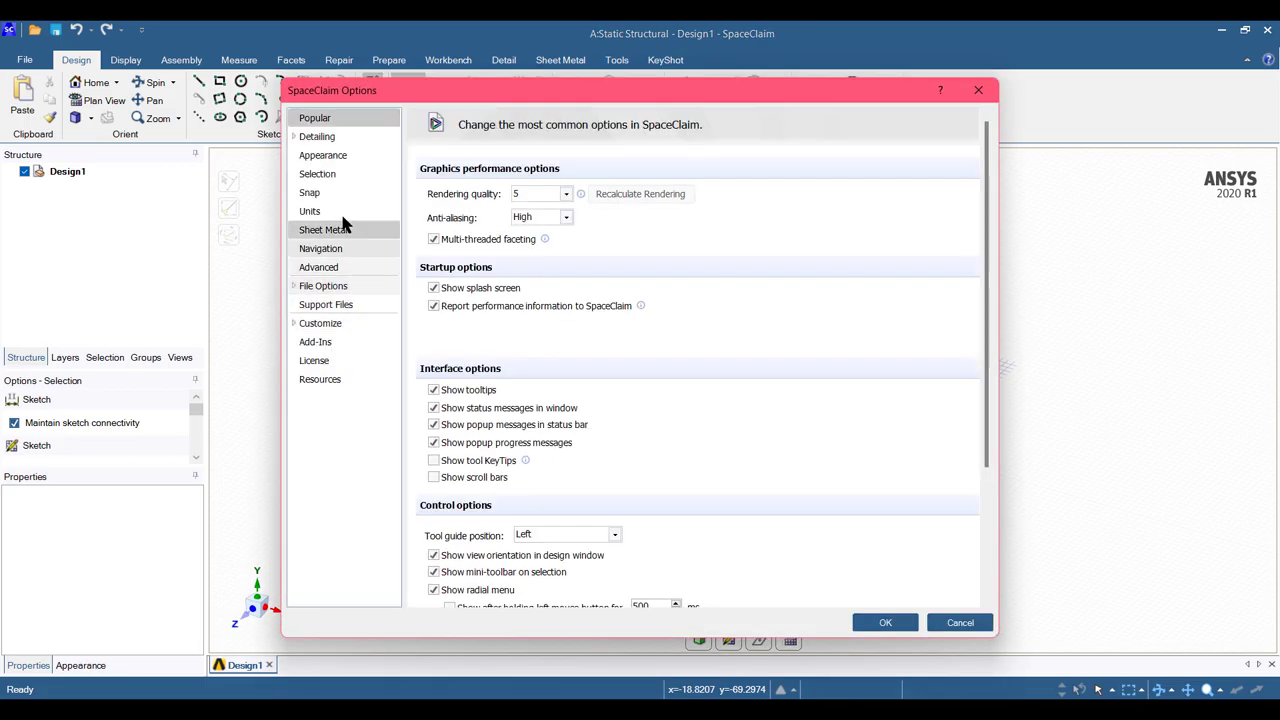
click(337, 215)
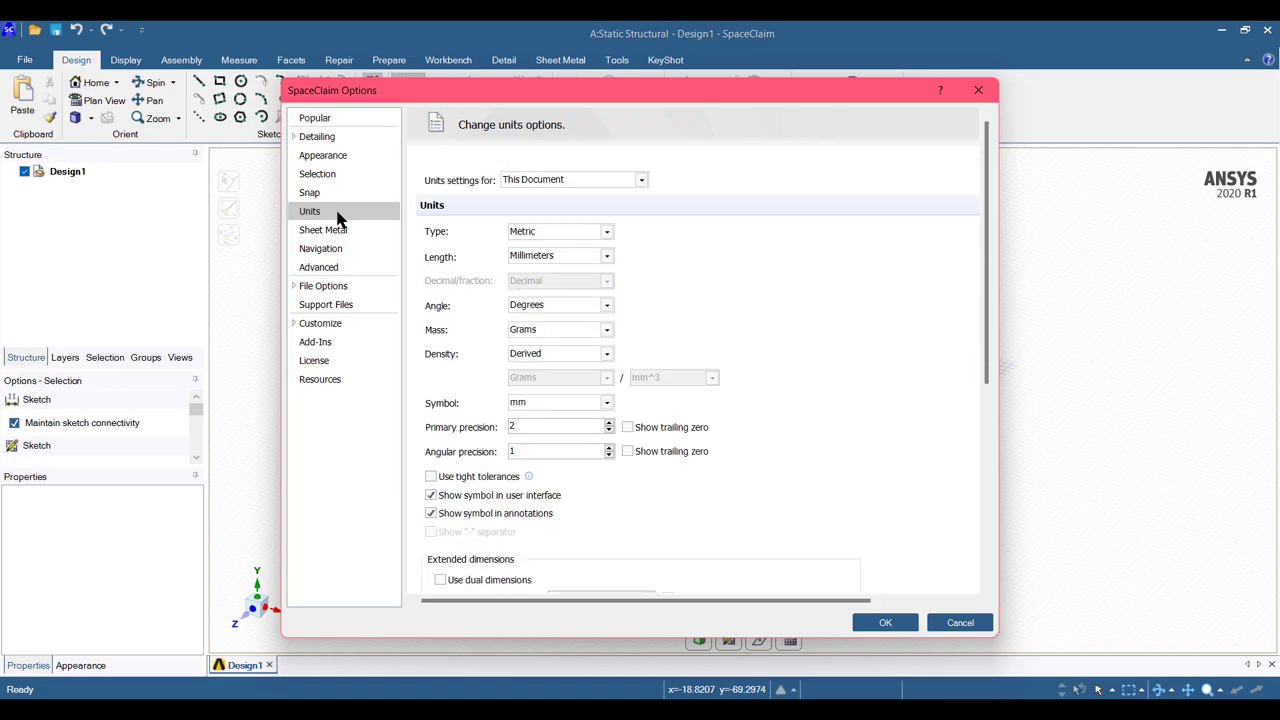
click(607, 257)
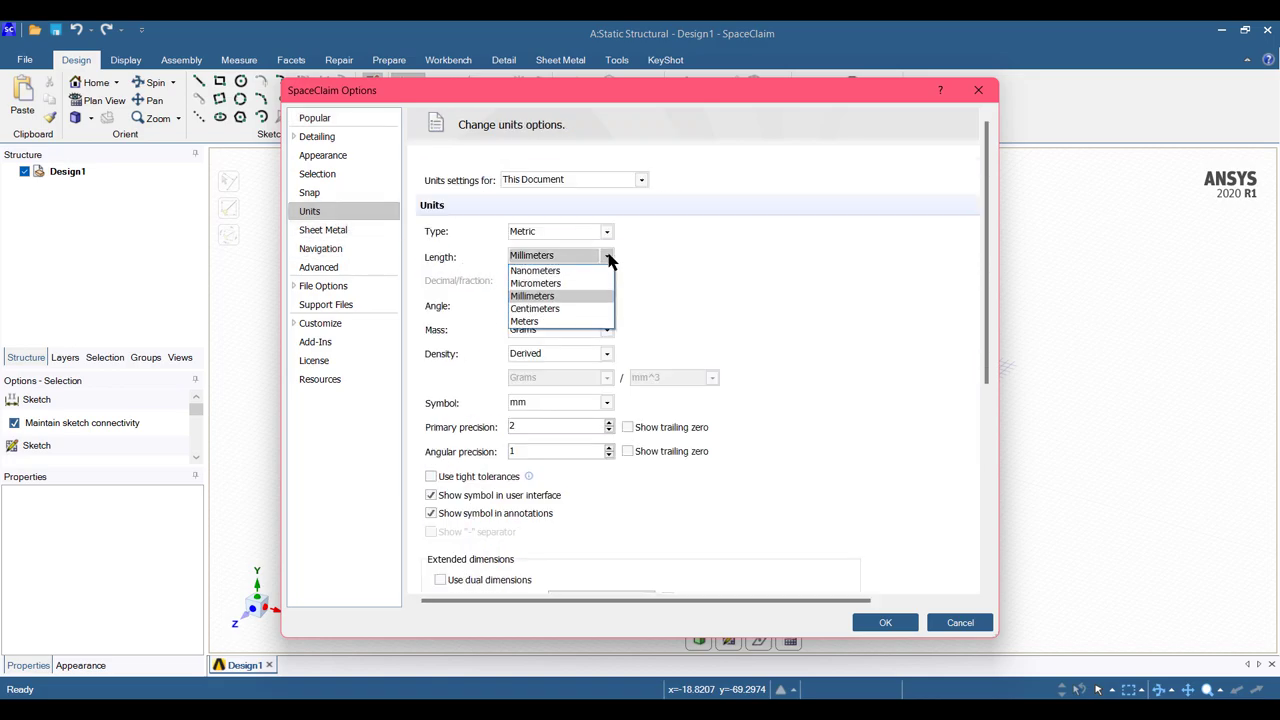
click(571, 321)
scroll(905, 385, down, 5)
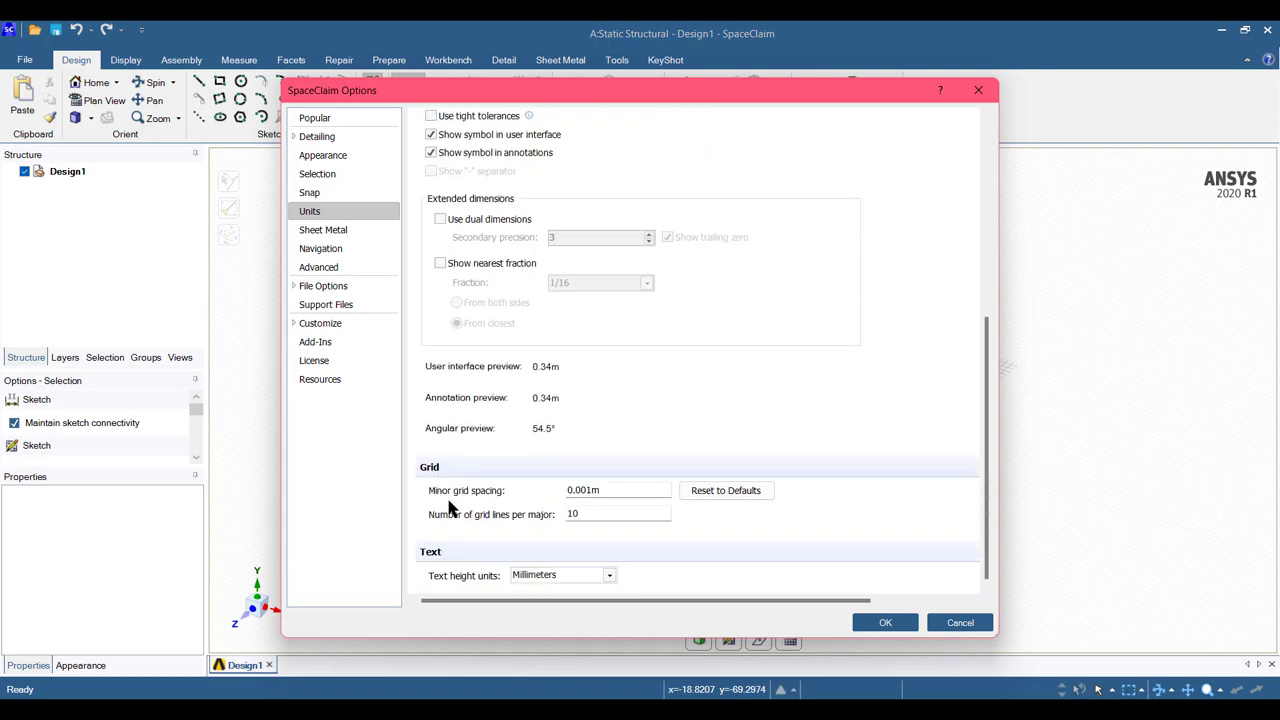
drag(606, 490, 524, 491)
text(1)
click(875, 621)
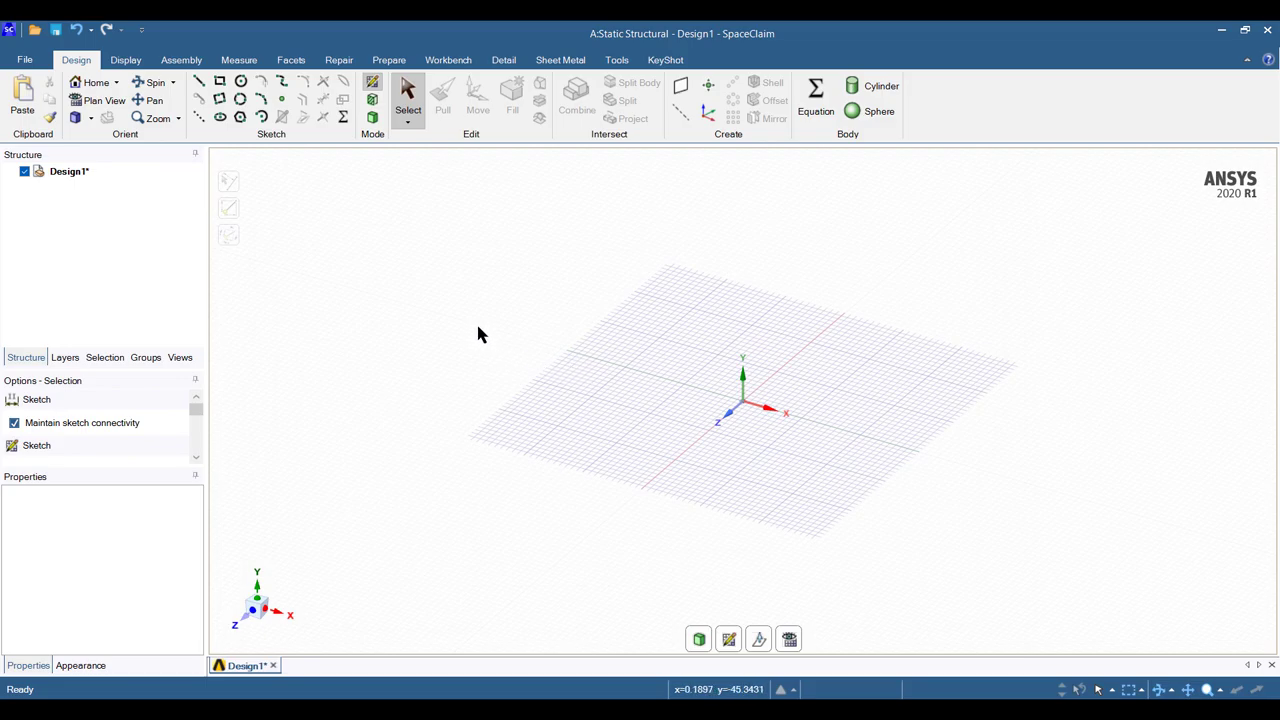
Choose the vertical XY plane as the new sketch plane and view the sketch grid head-on
right_click(395, 289)
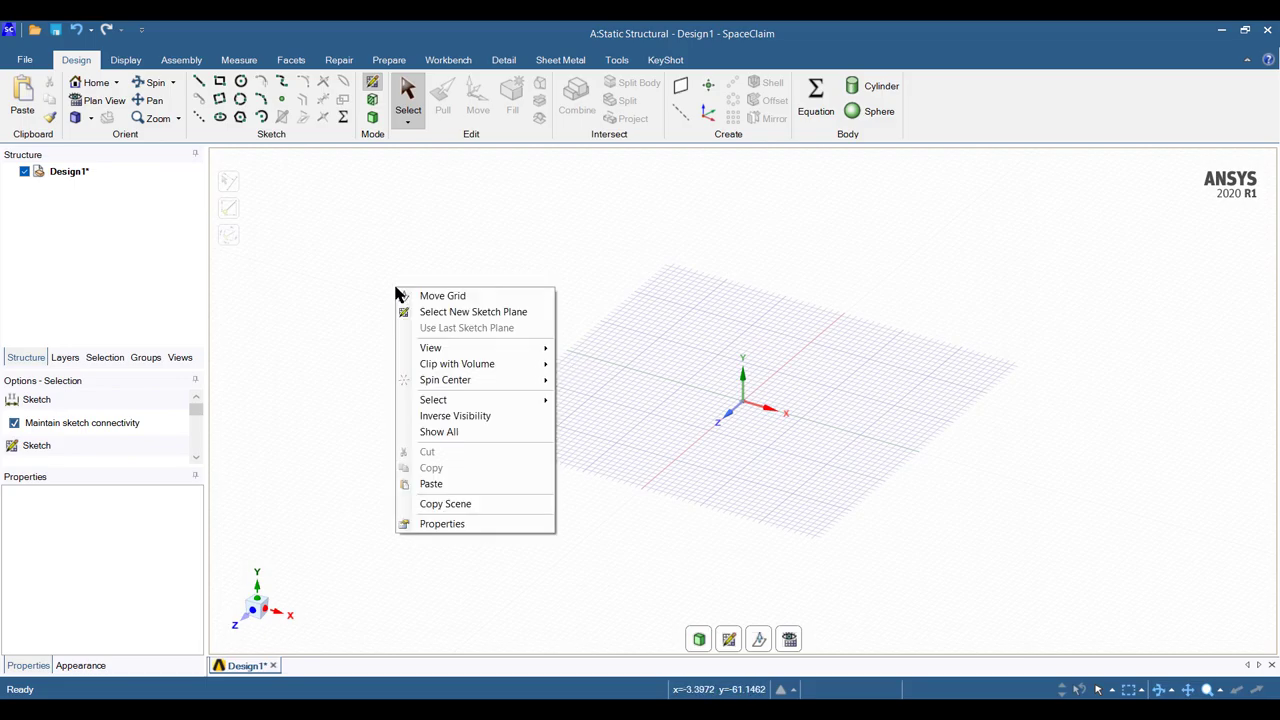
click(447, 312)
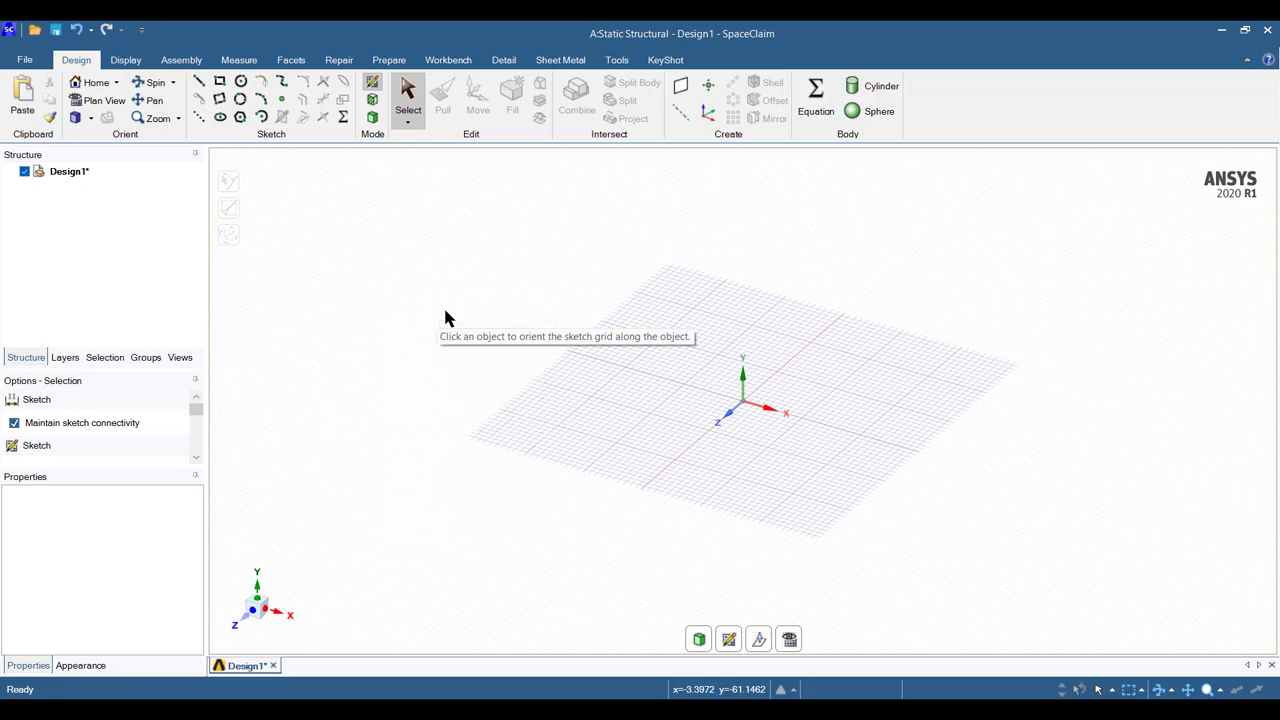
click(828, 367)
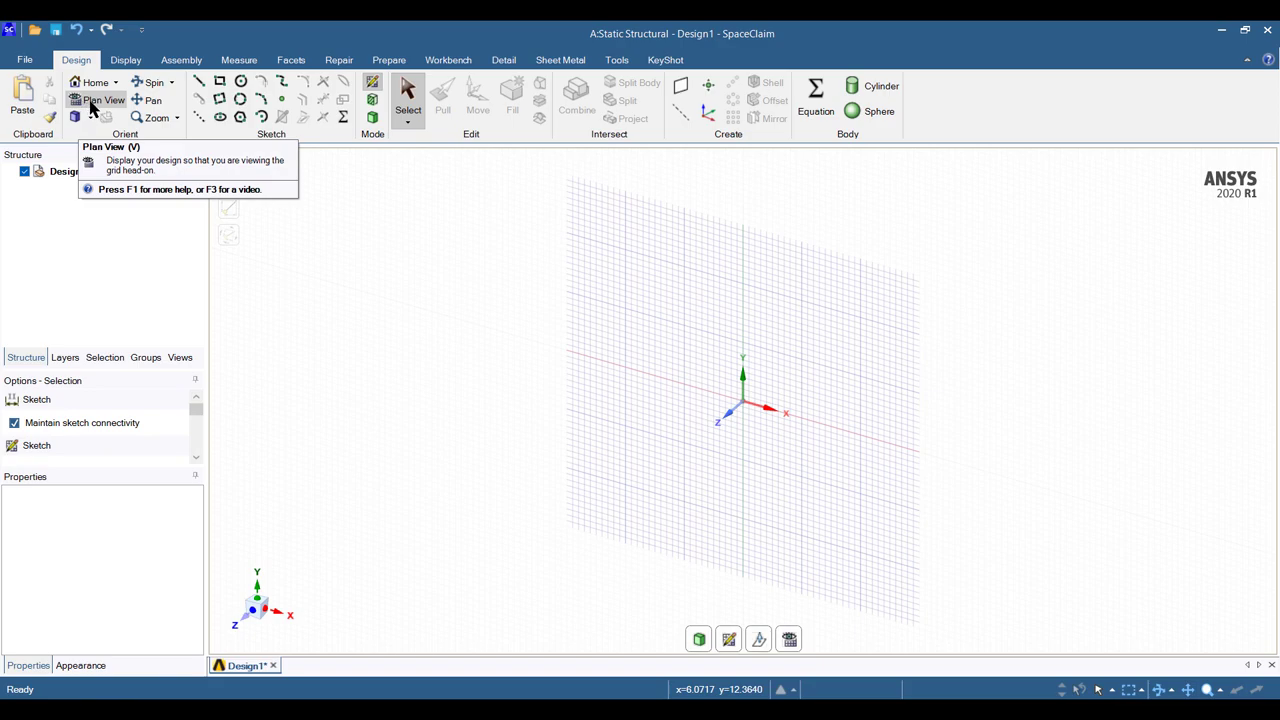
click(90, 108)
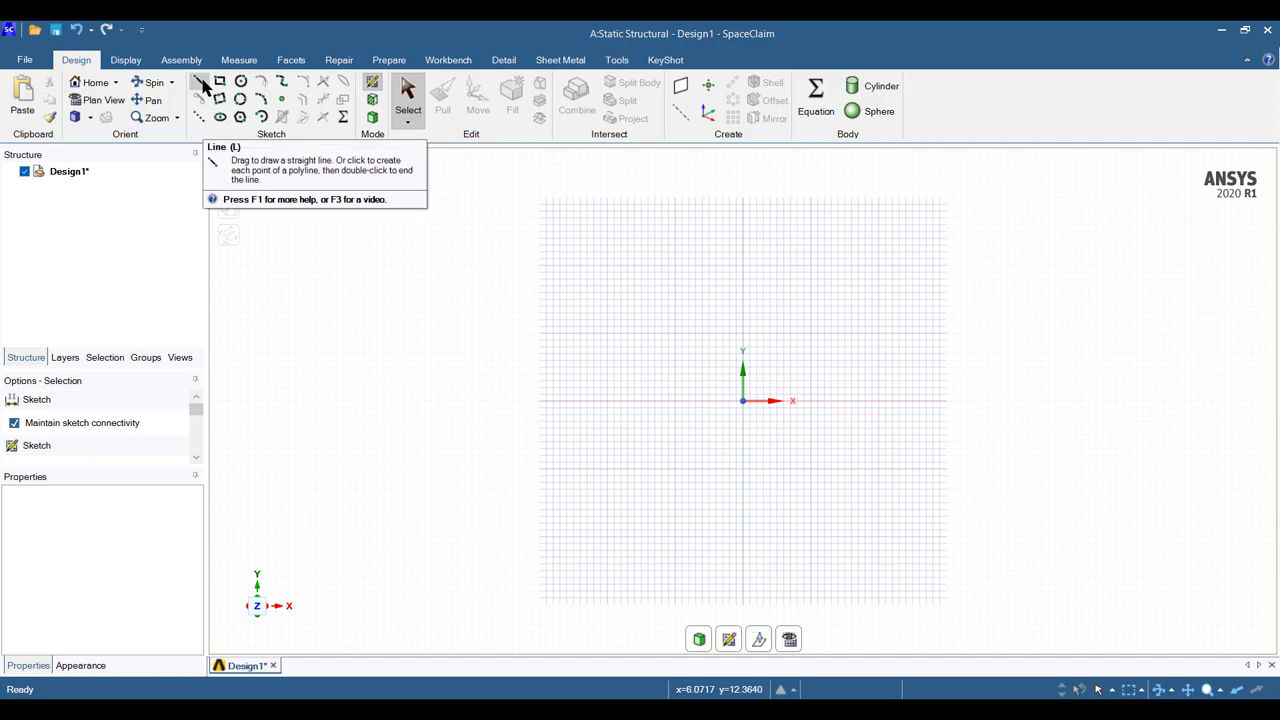
Draw a 1 m vertical line upward from the origin as the truss's middle post
click(200, 82)
scroll(749, 405, up, 3)
scroll(746, 415, up, 3)
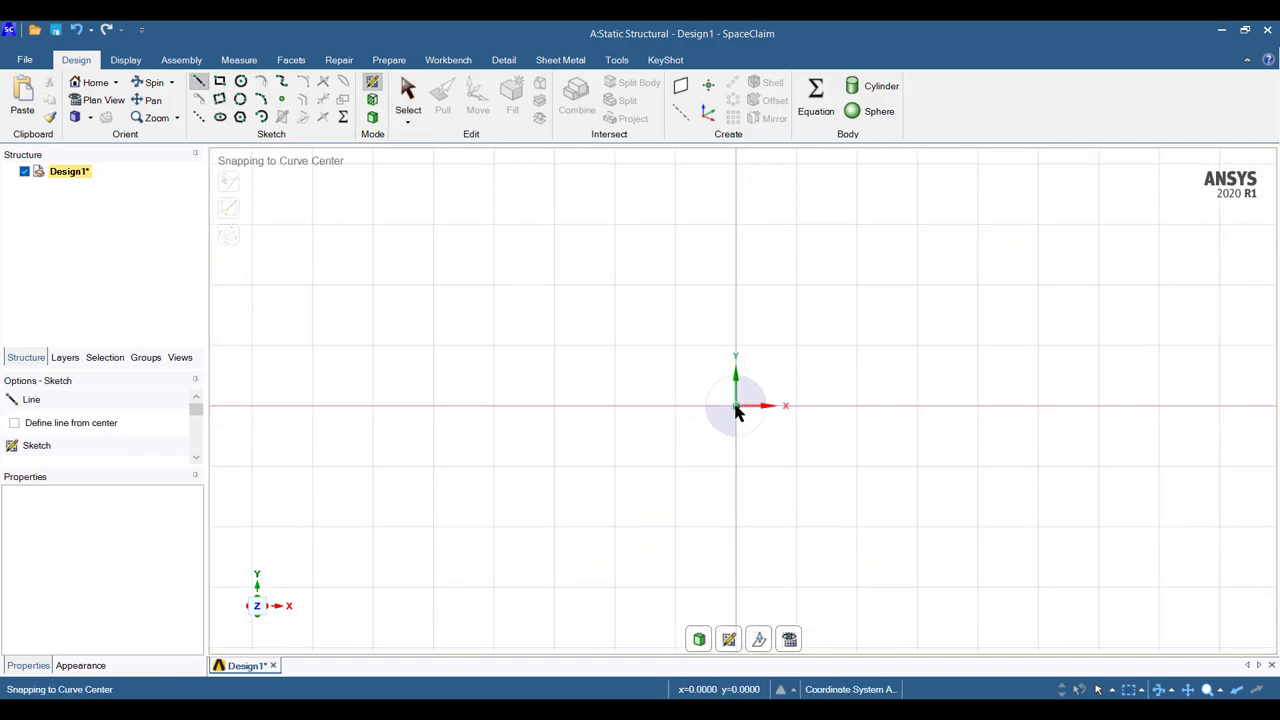
click(736, 407)
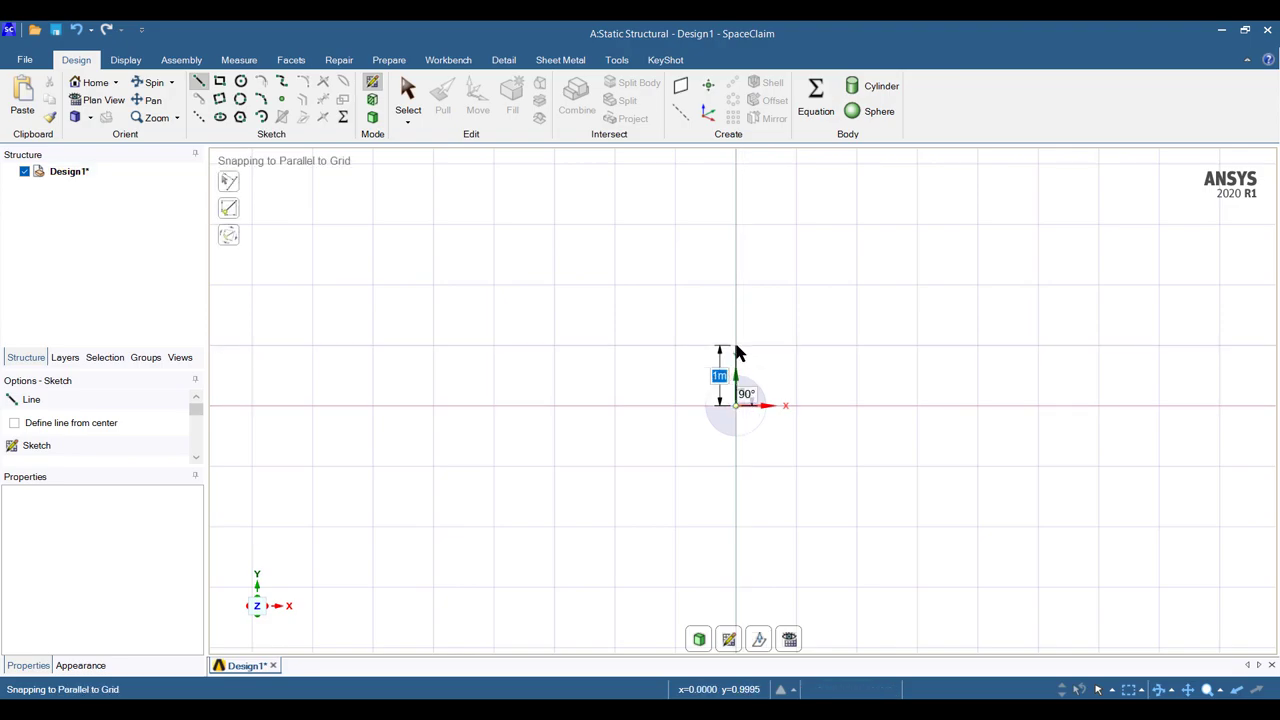
click(736, 352)
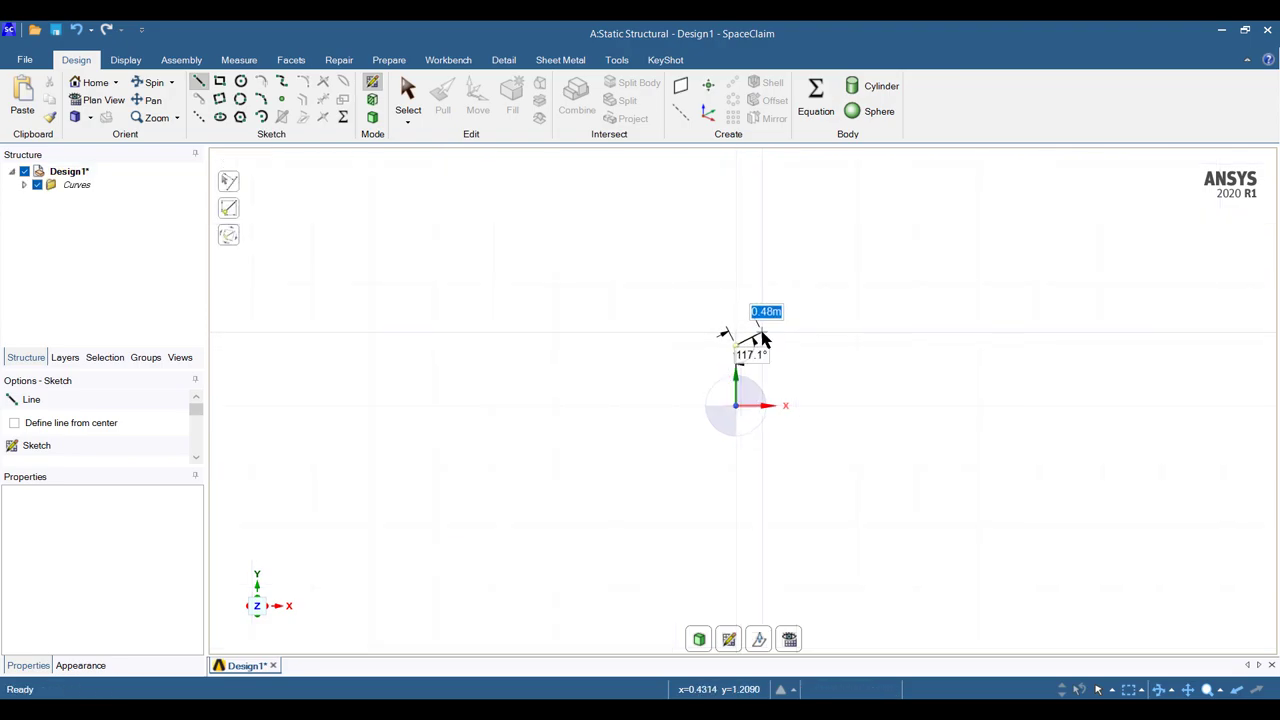
key(d)
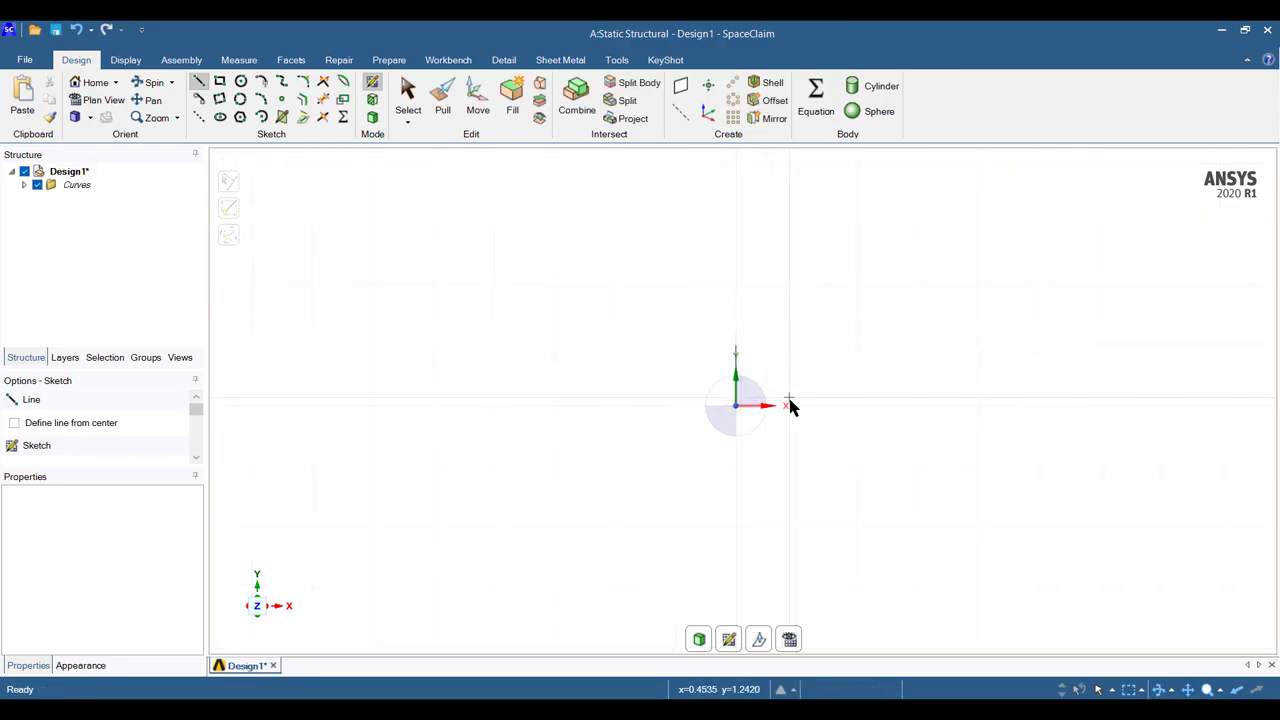
Draw a 1 m bottom chord line from the origin along positive X and a 1 m vertical post up from its end
click(736, 406)
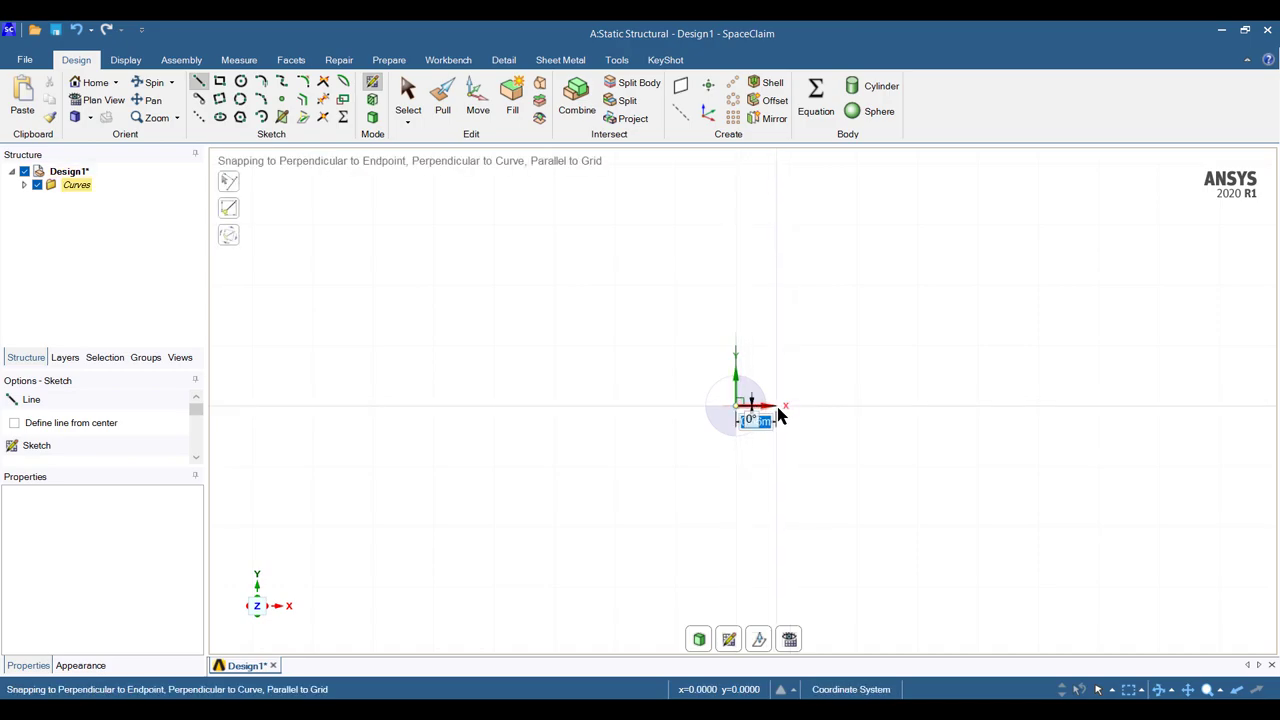
click(852, 409)
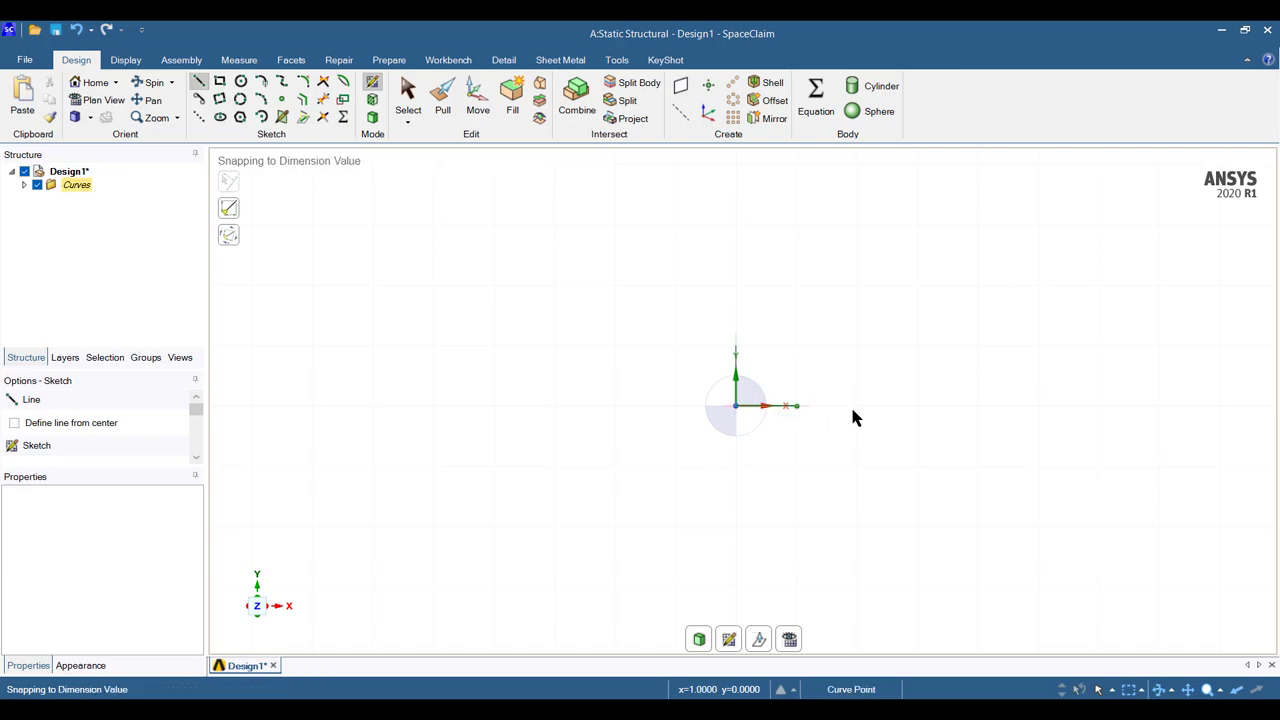
click(797, 348)
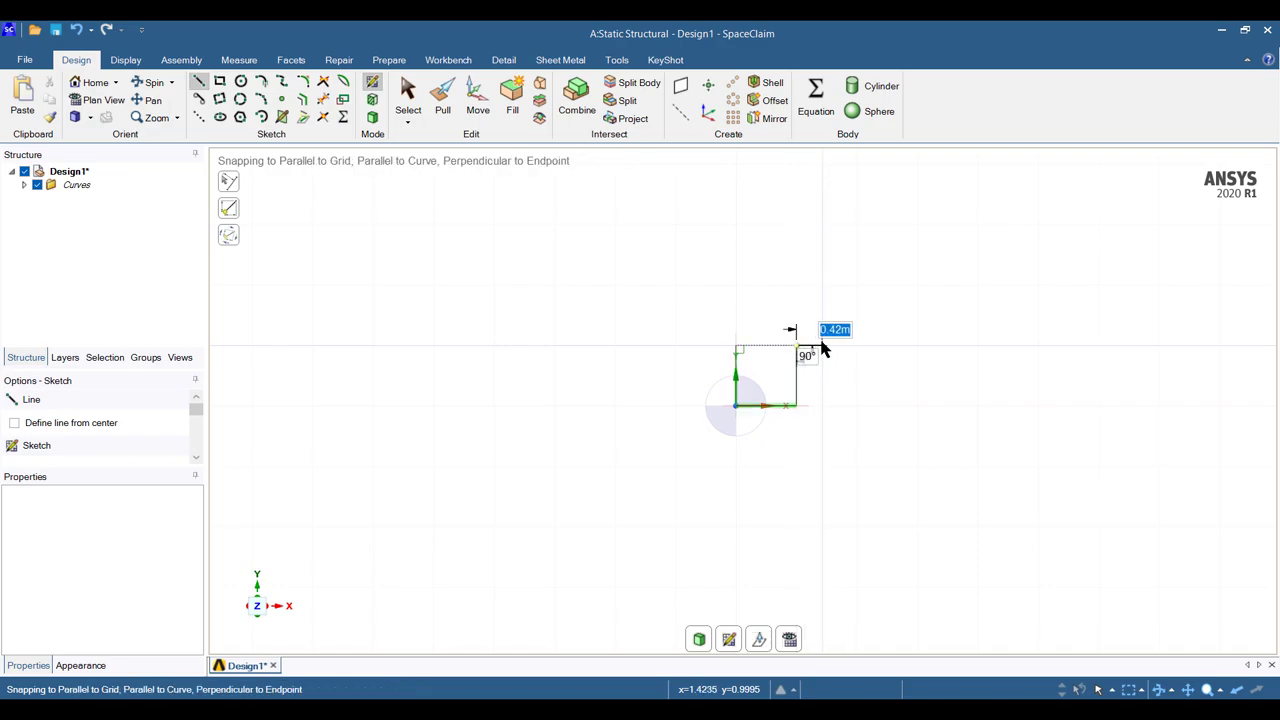
key(Escape)
Draw a 1 m bottom chord line from the origin along negative X and a 1 m vertical post up from its end
click(735, 405)
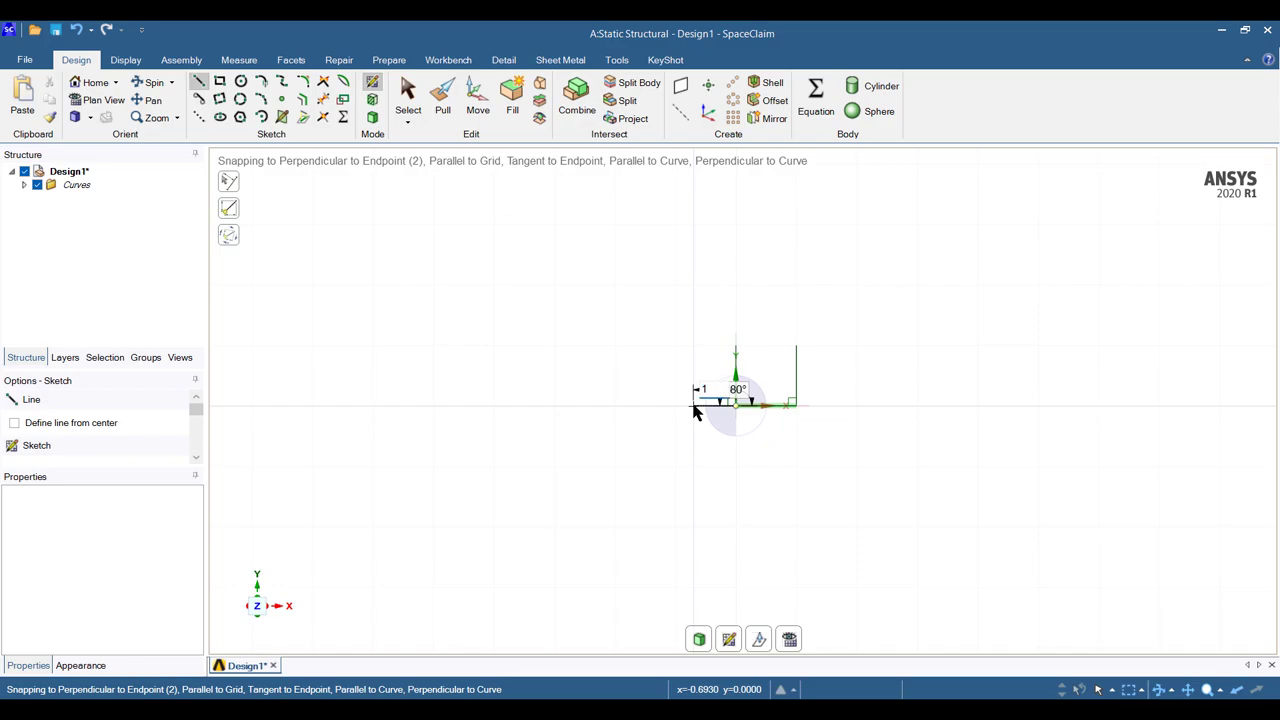
click(674, 409)
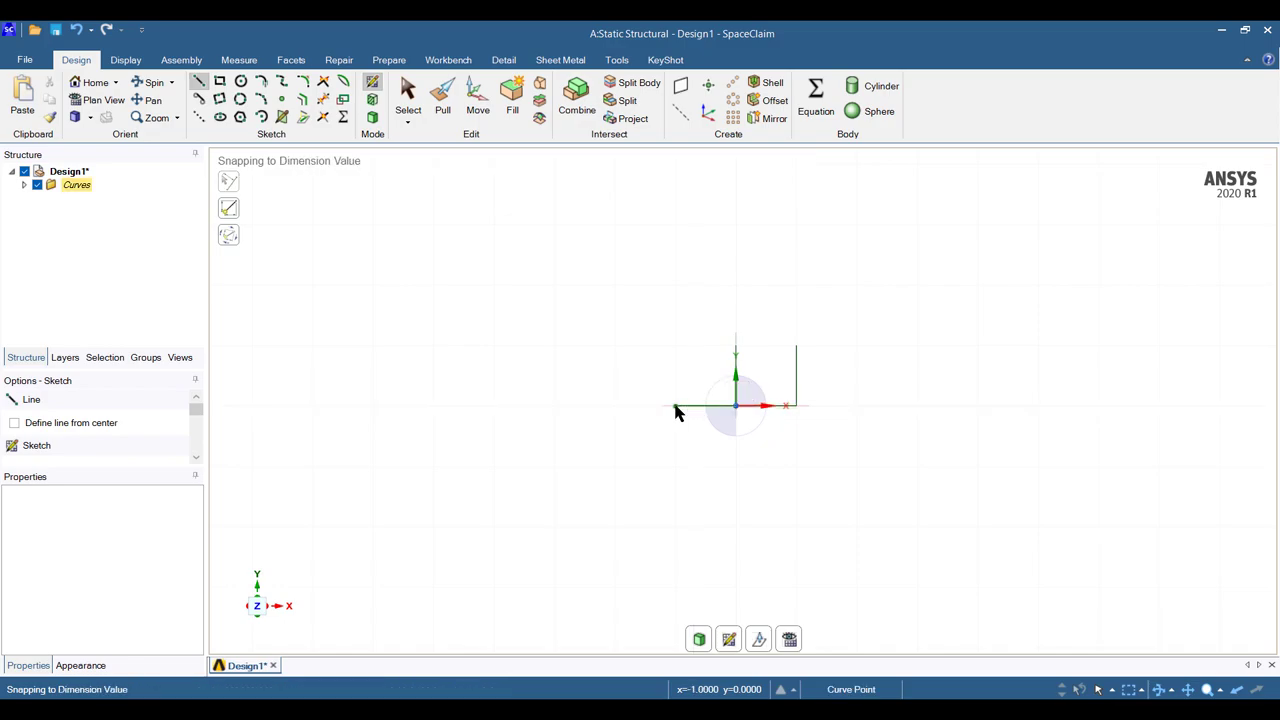
click(675, 346)
key(Escape)
Check the truss image, then extend the bottom chord 1 m further along negative X and join its end diagonally to that side's post top
key(alt+Tab)
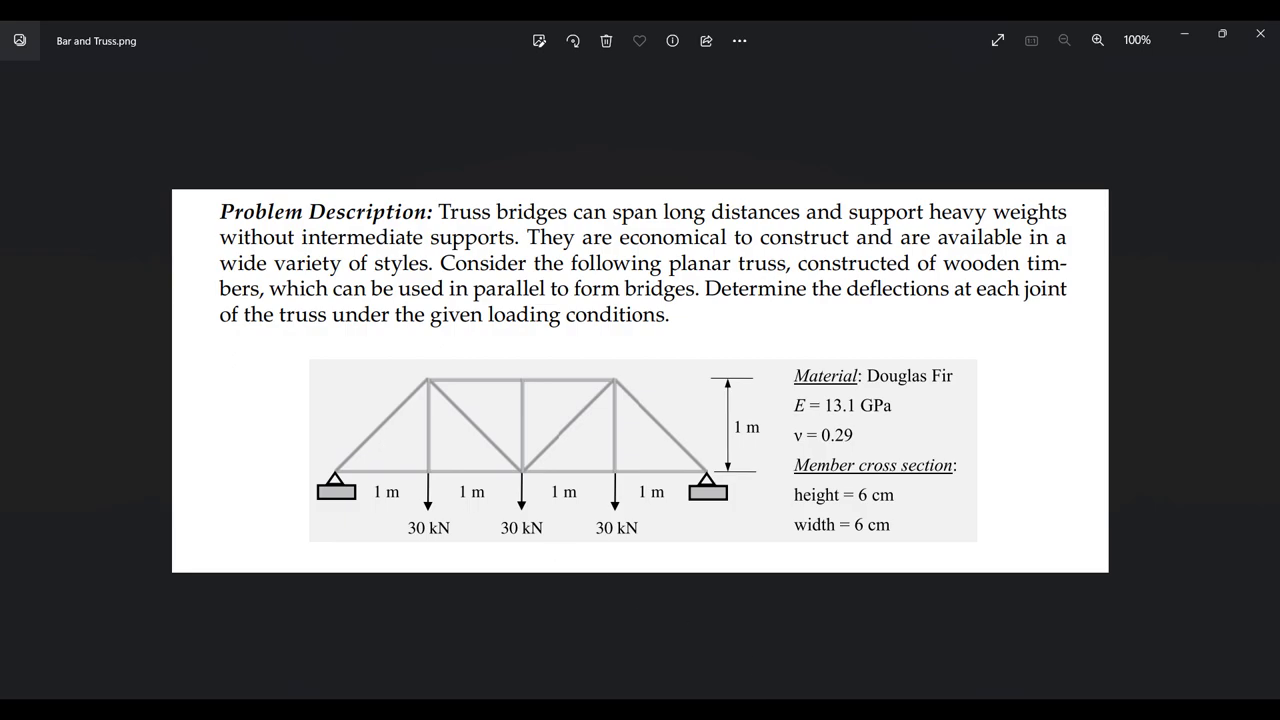
key(alt+Tab)
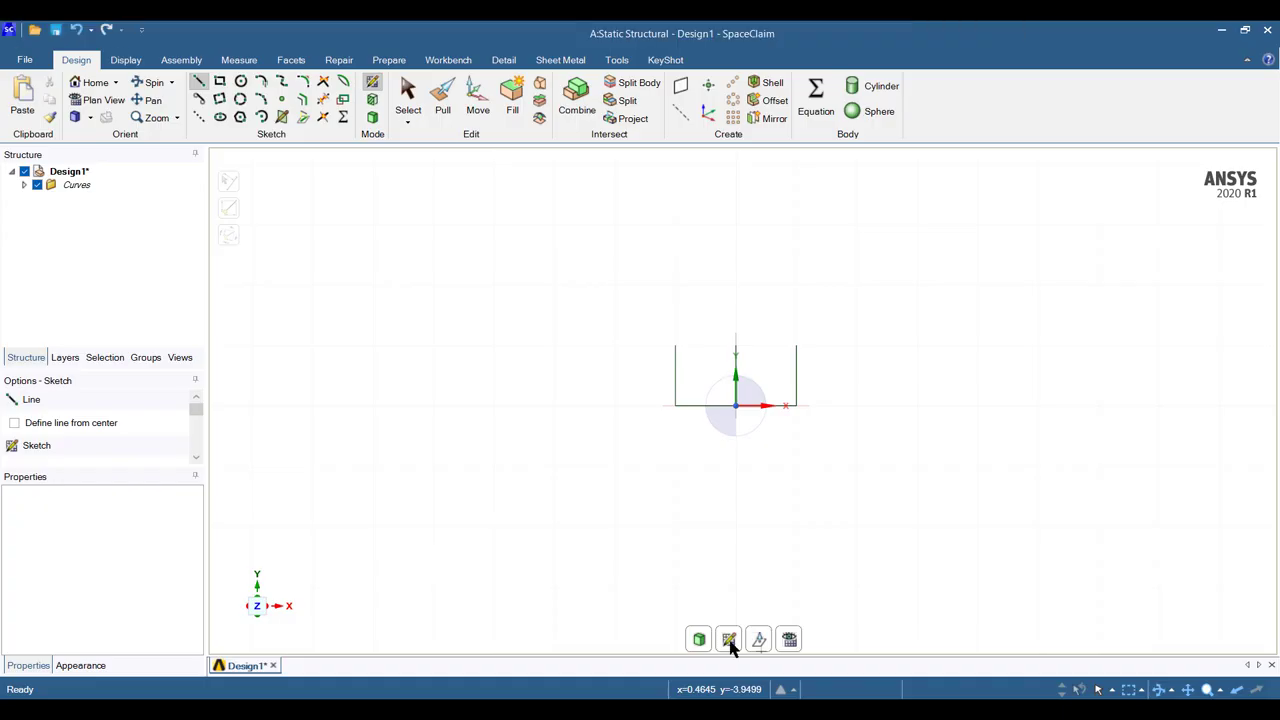
click(664, 410)
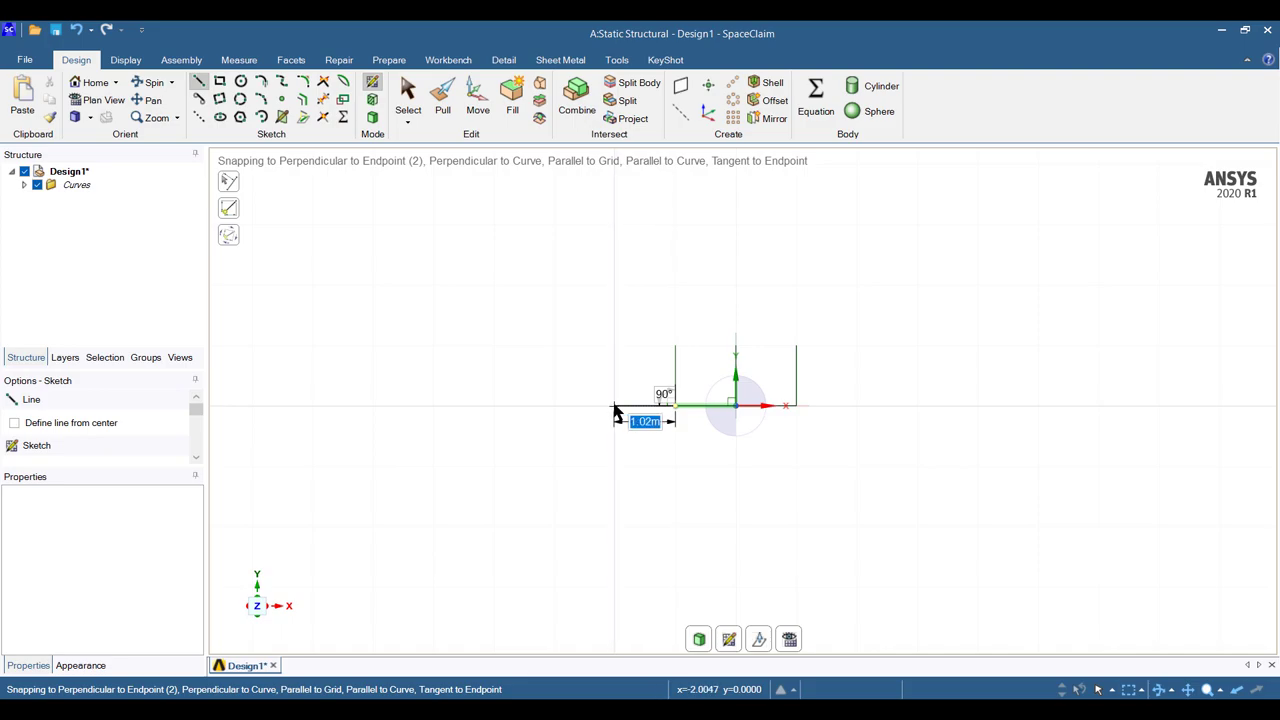
text(1m)
key(Return)
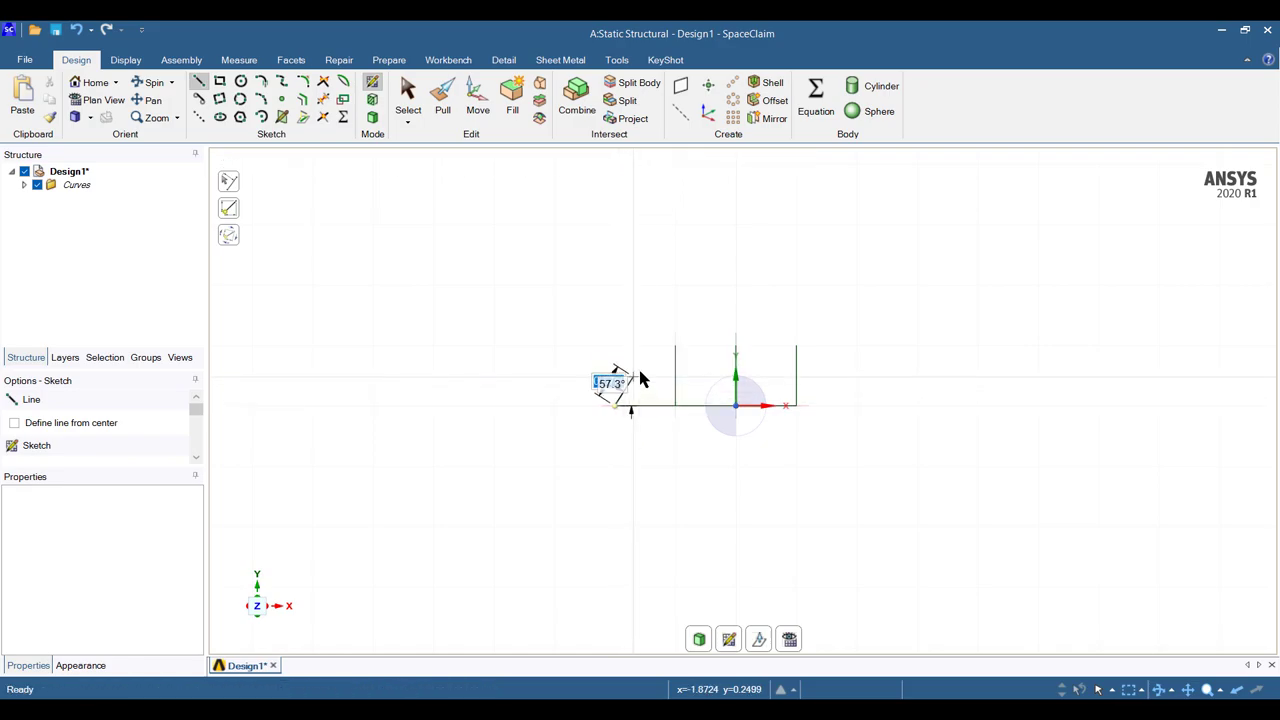
click(687, 357)
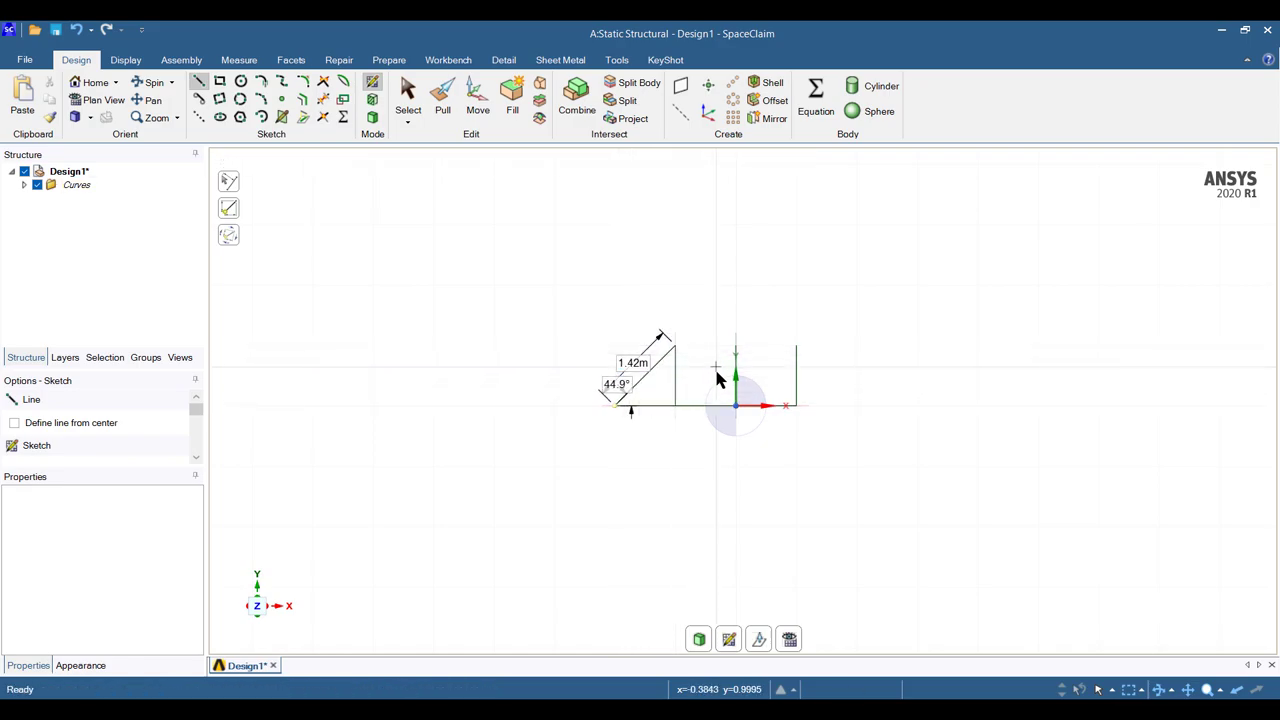
Extend the bottom chord 1 m further along positive X and join its end diagonally to the top of the post on that side
click(797, 407)
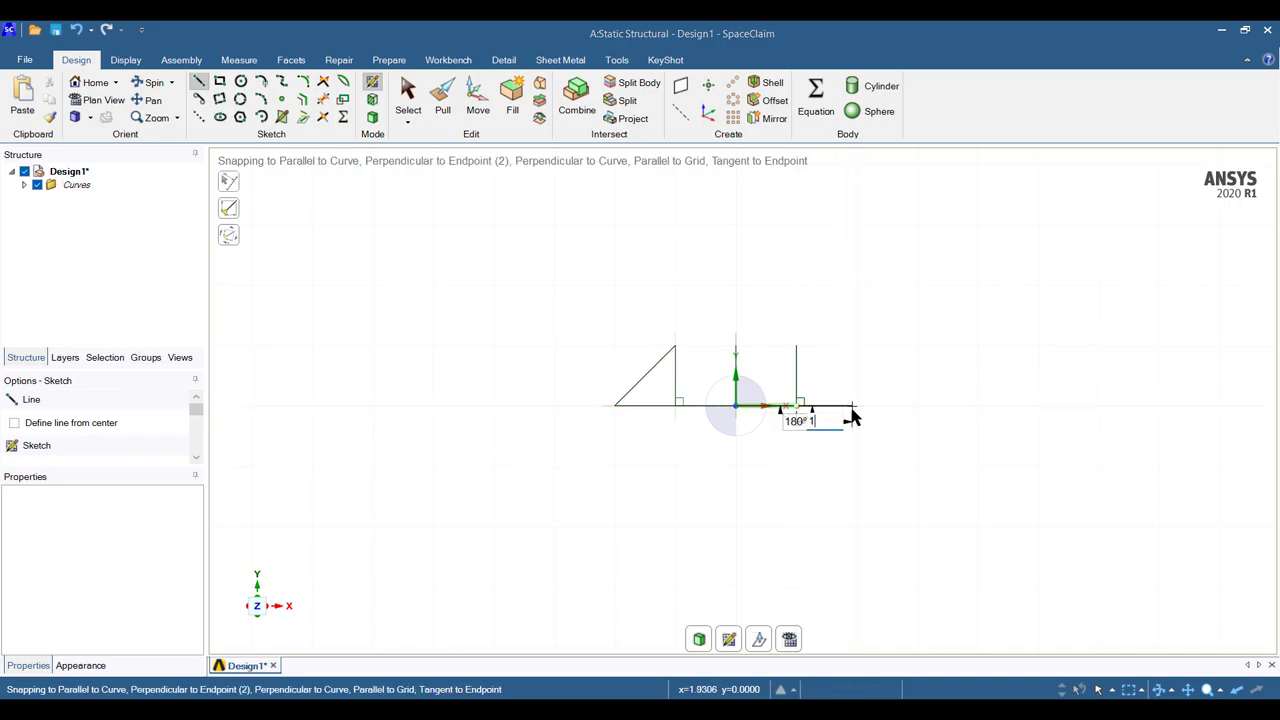
click(852, 417)
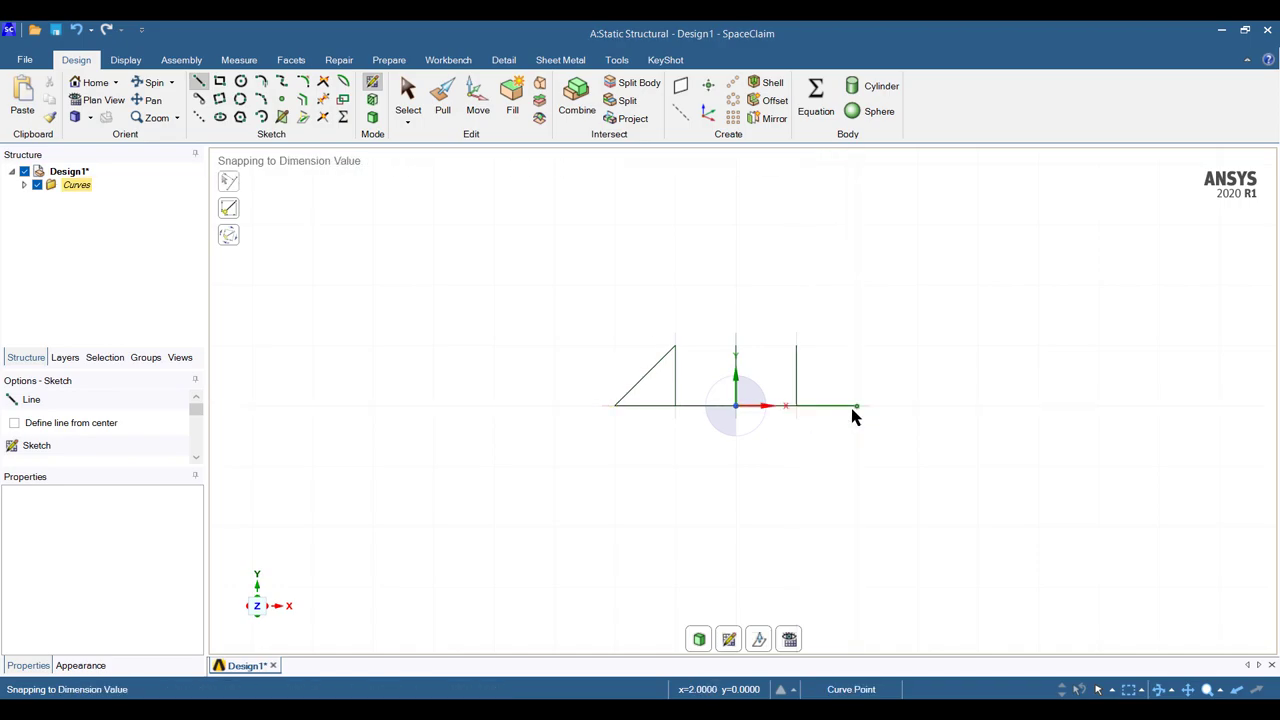
click(798, 350)
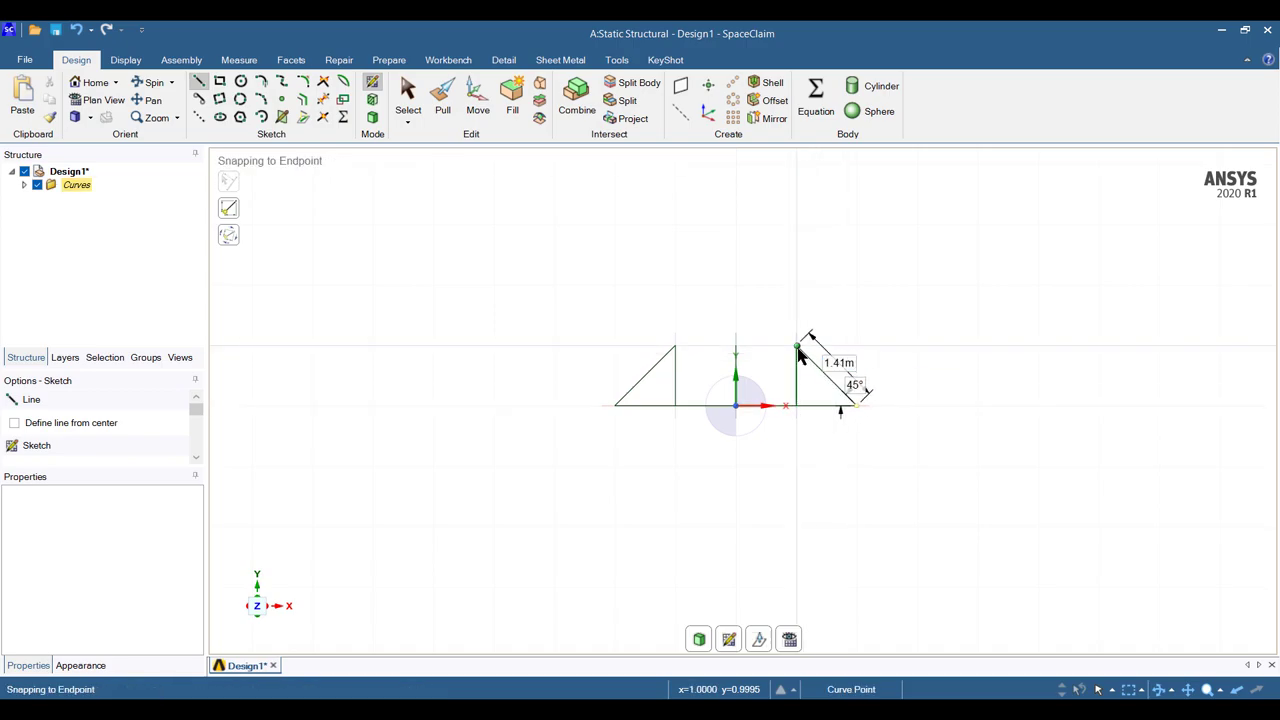
Draw the two inner diagonals from the outer post tops to the origin and the top chord joining all three post tops
scroll(781, 361, up, 5)
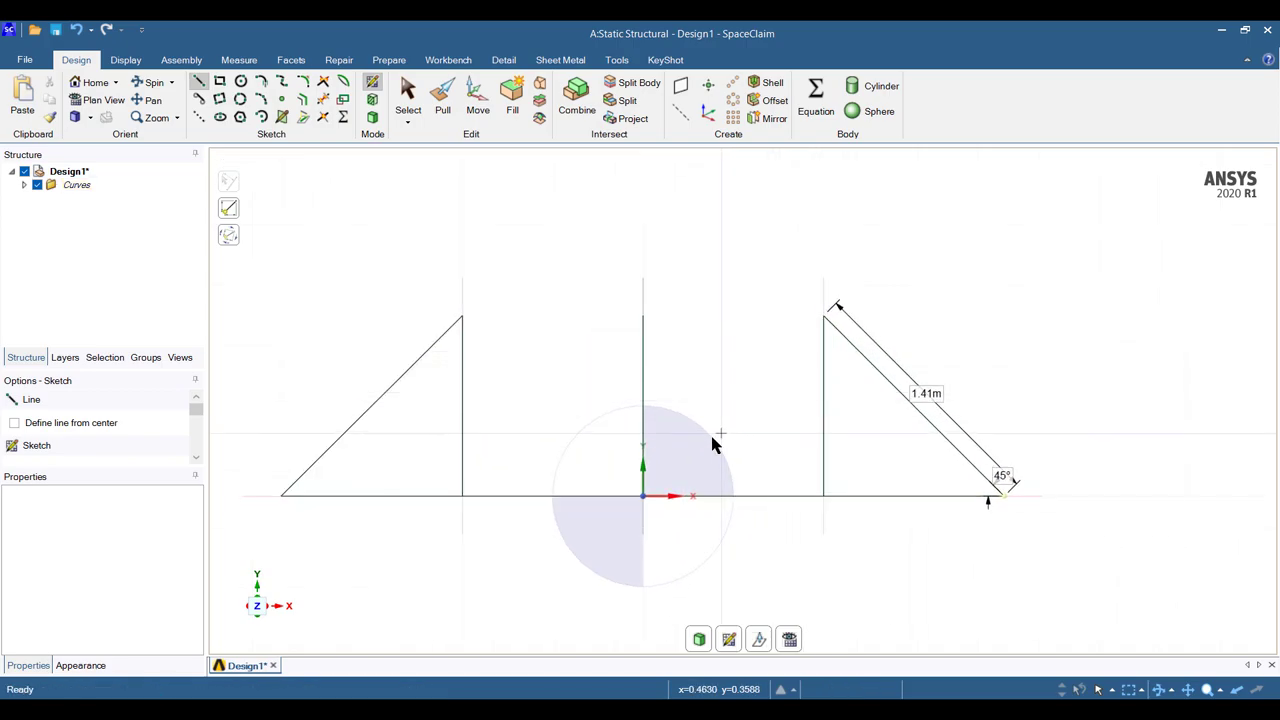
click(837, 305)
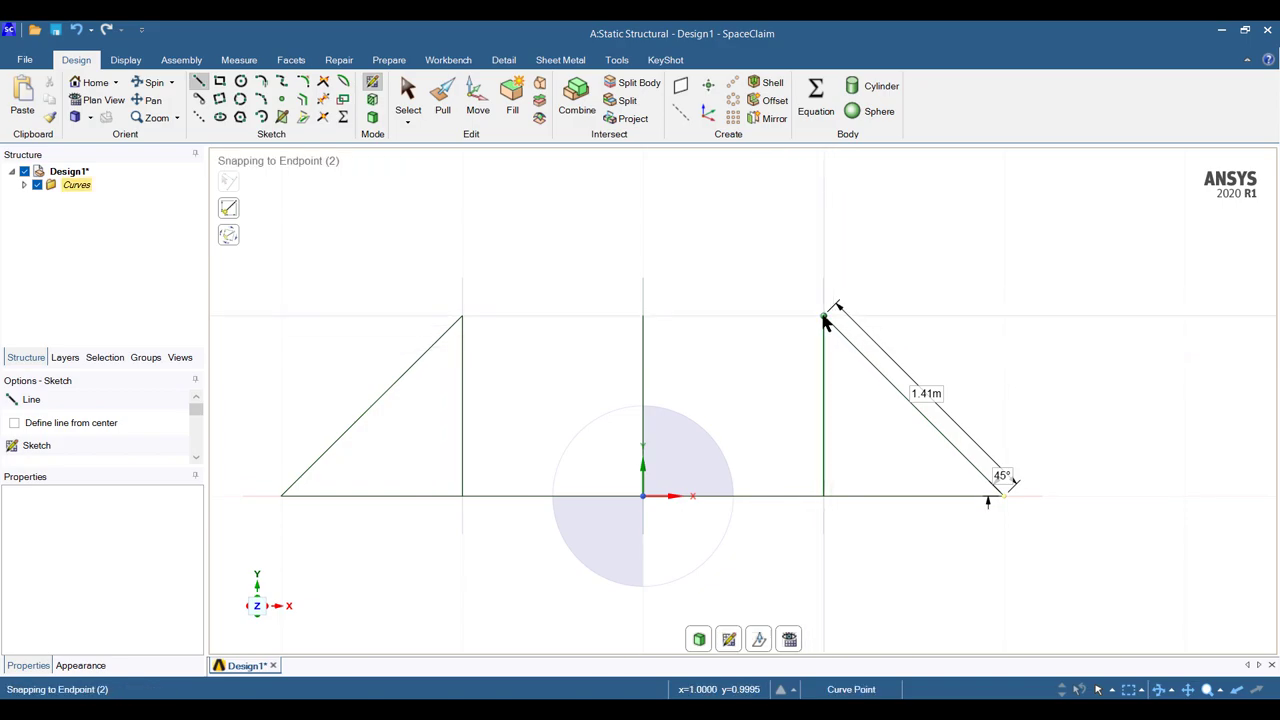
click(643, 495)
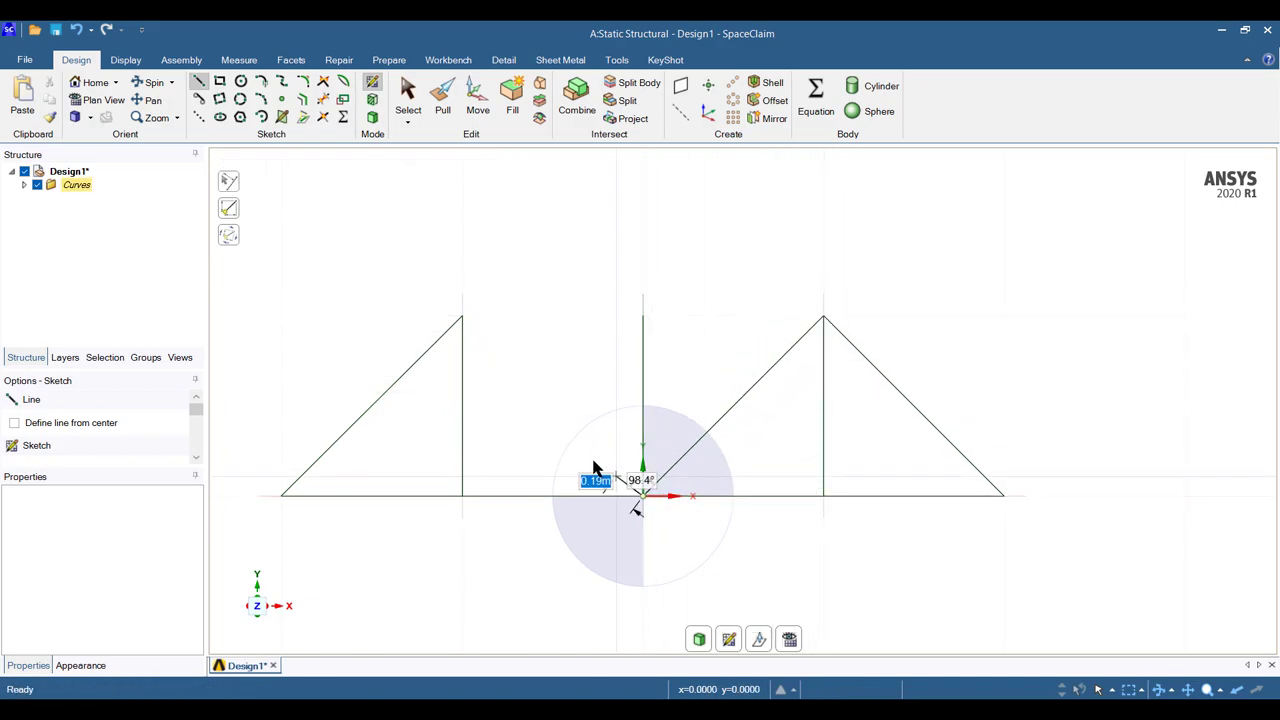
click(463, 317)
click(643, 318)
click(823, 317)
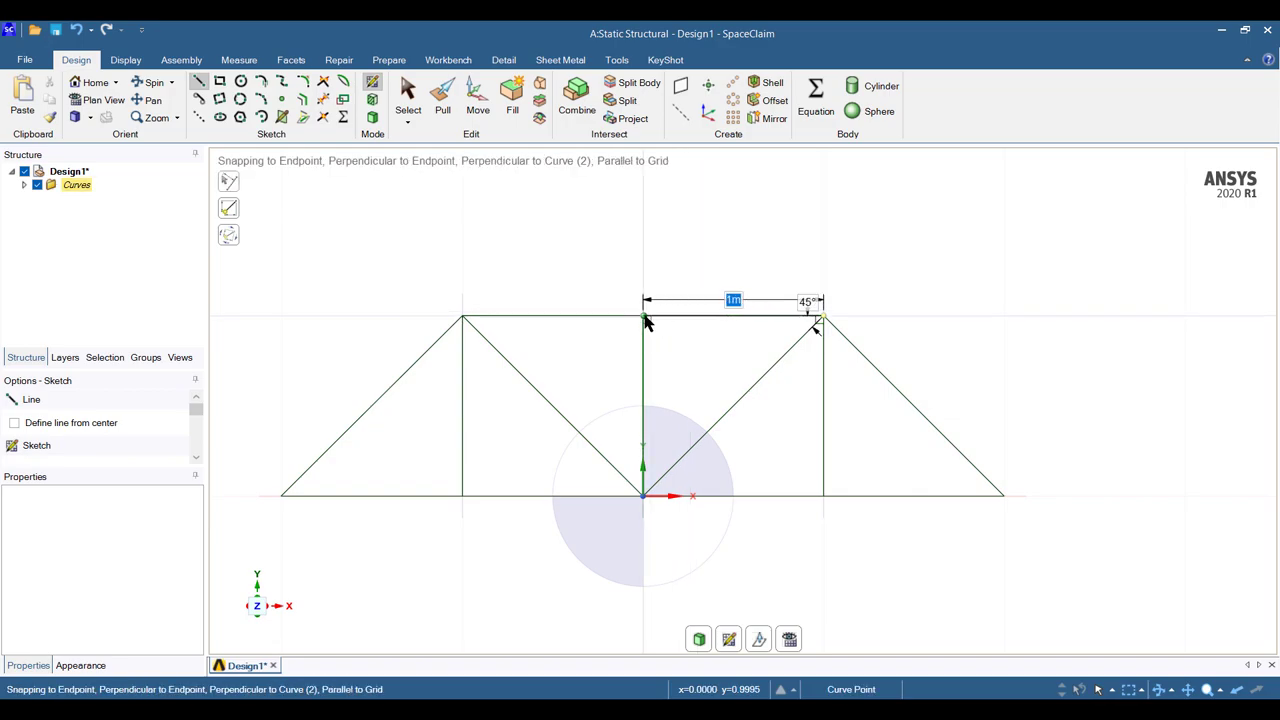
key(Escape)
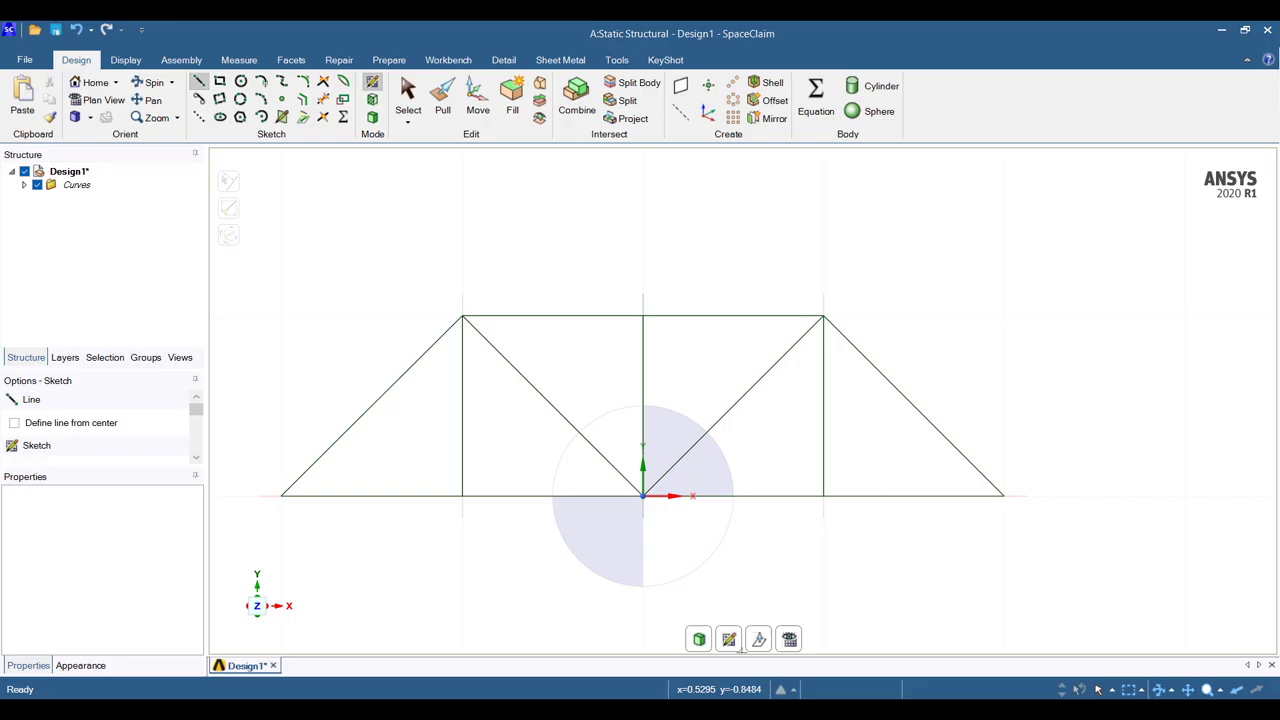
Check the truss against the problem description image and add a solid rectangular beam profile to the design
key(alt+Tab)
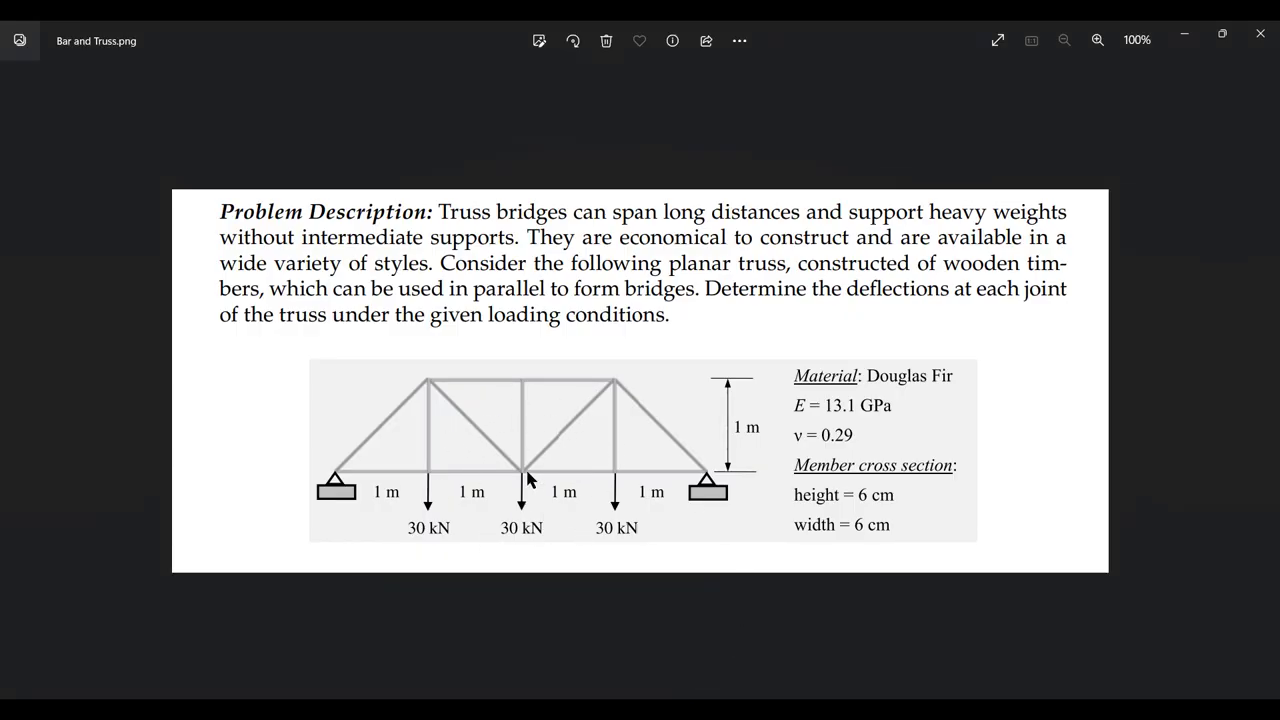
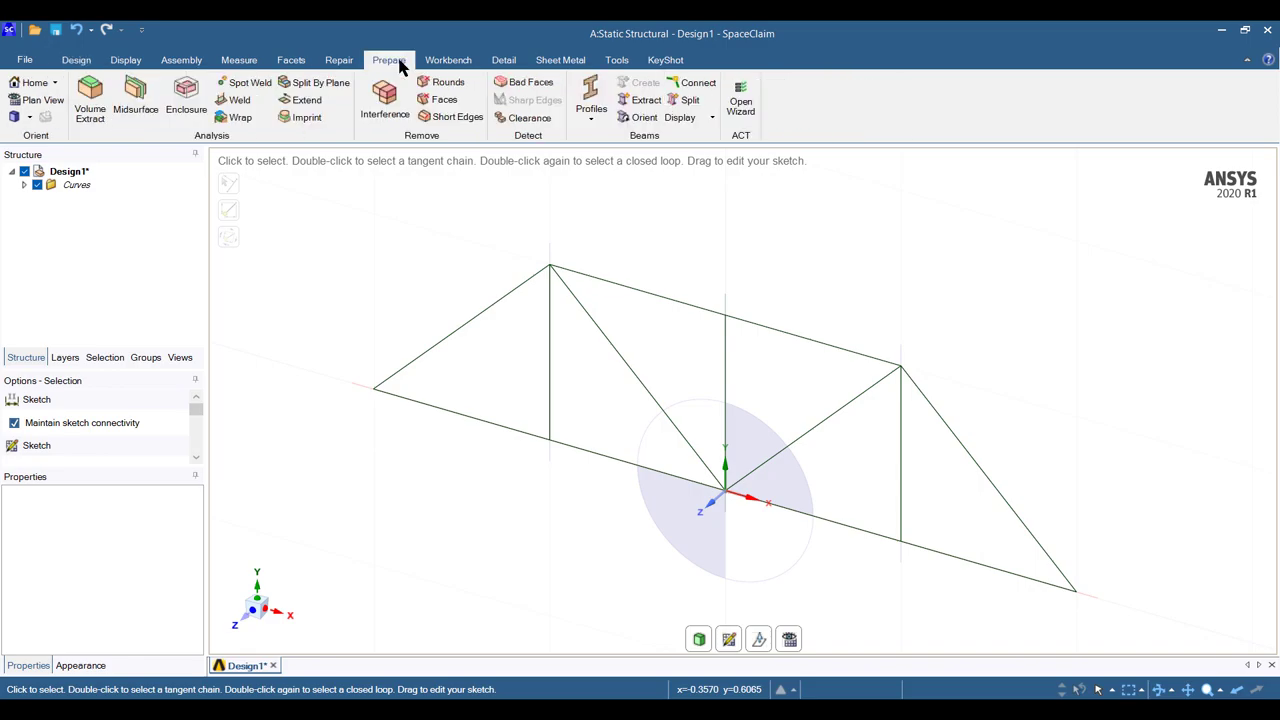
click(590, 110)
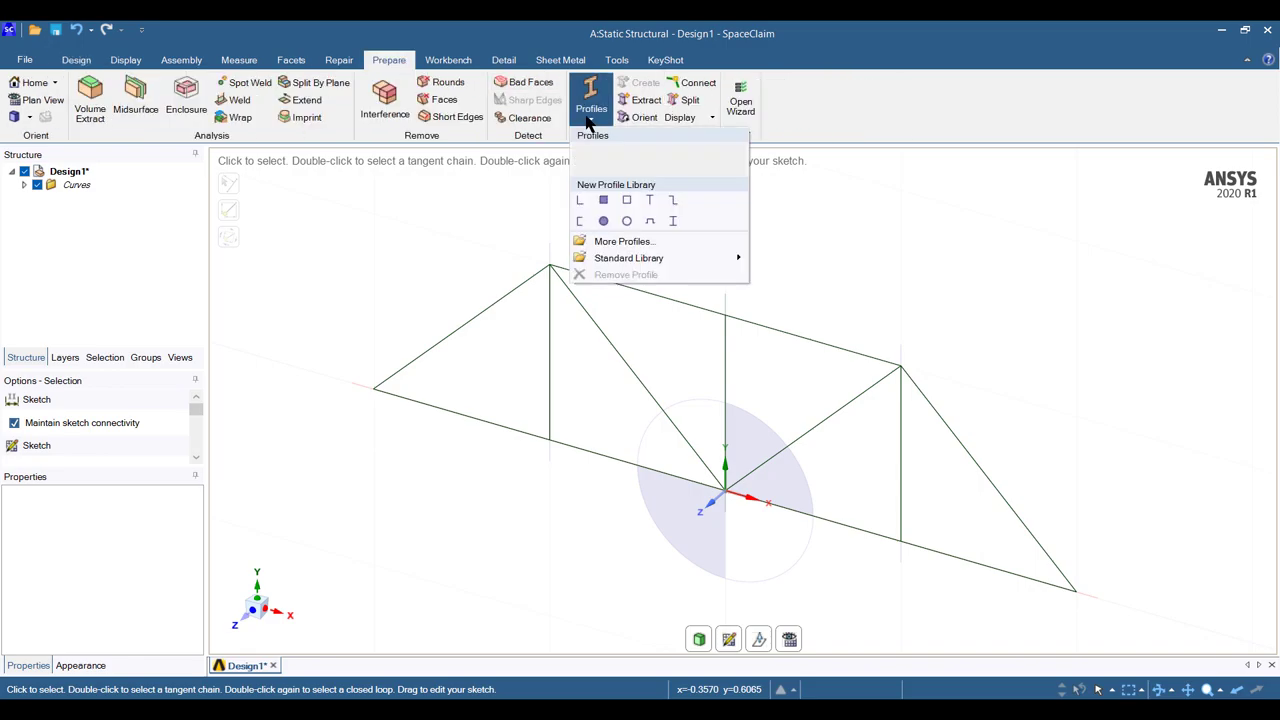
click(602, 202)
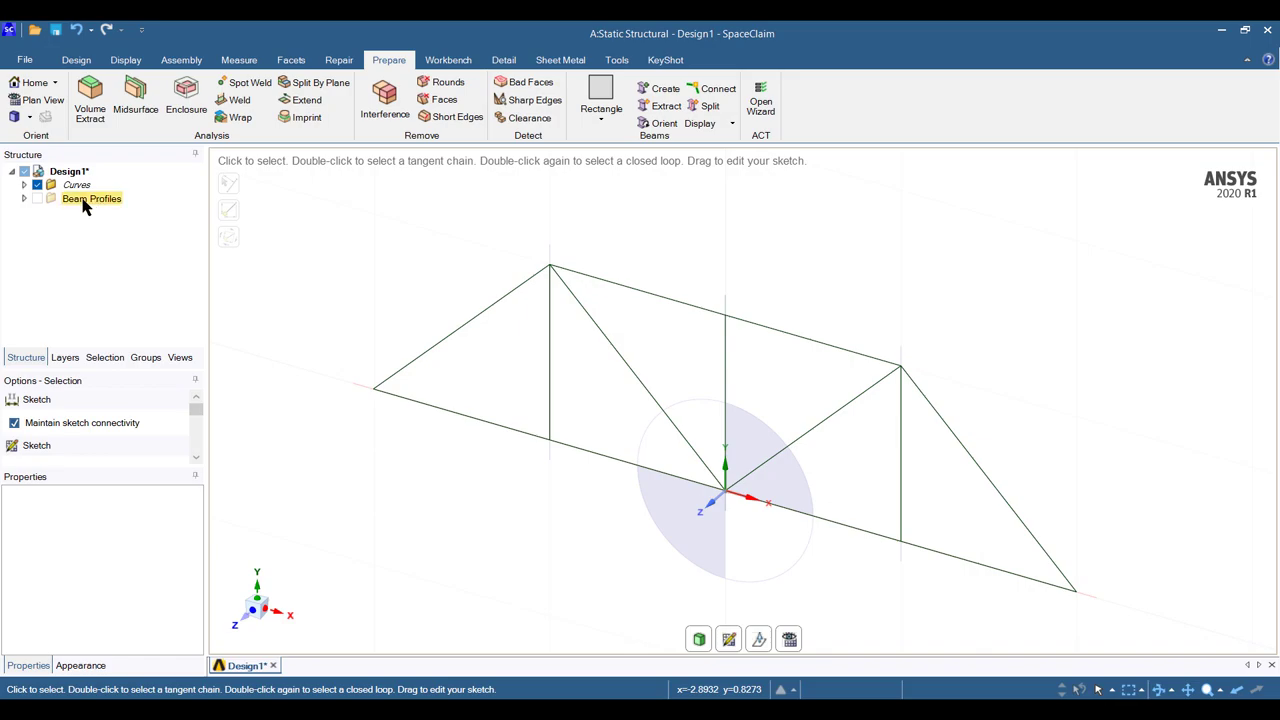
Open the Rectangle beam profile for editing and set its driving dimension B to 0.06 m
click(25, 200)
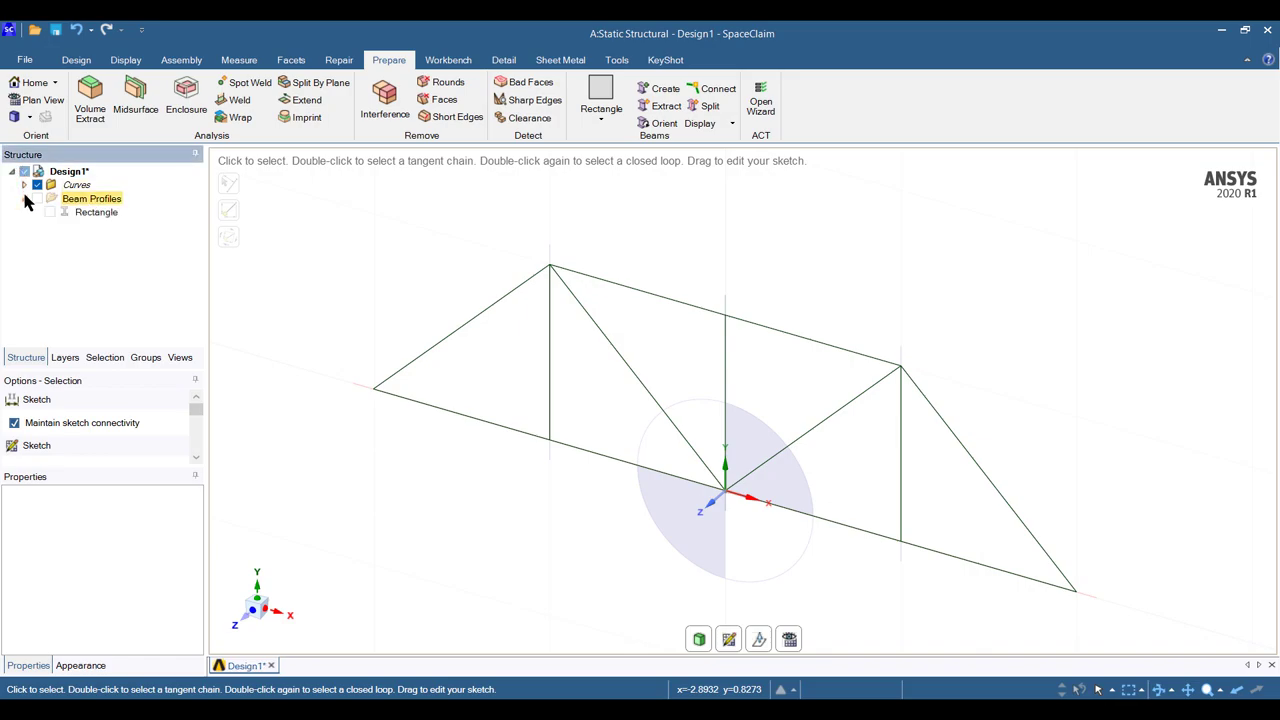
click(96, 213)
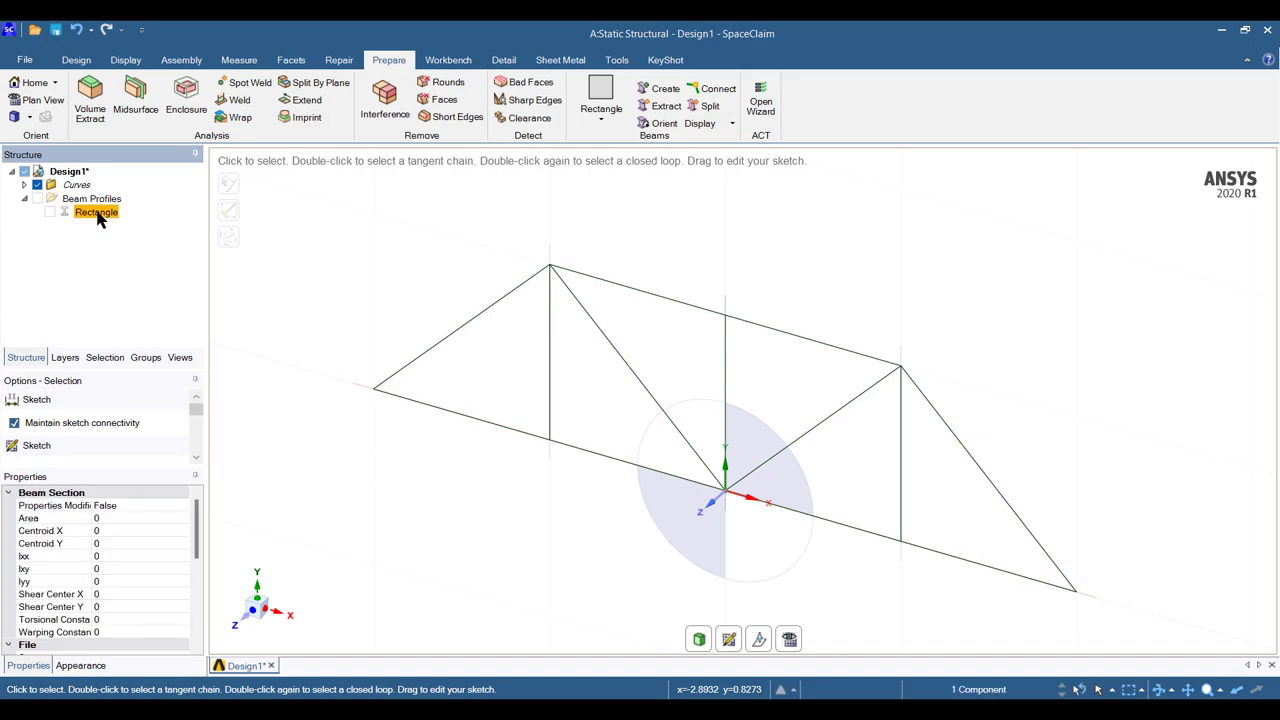
right_click(98, 219)
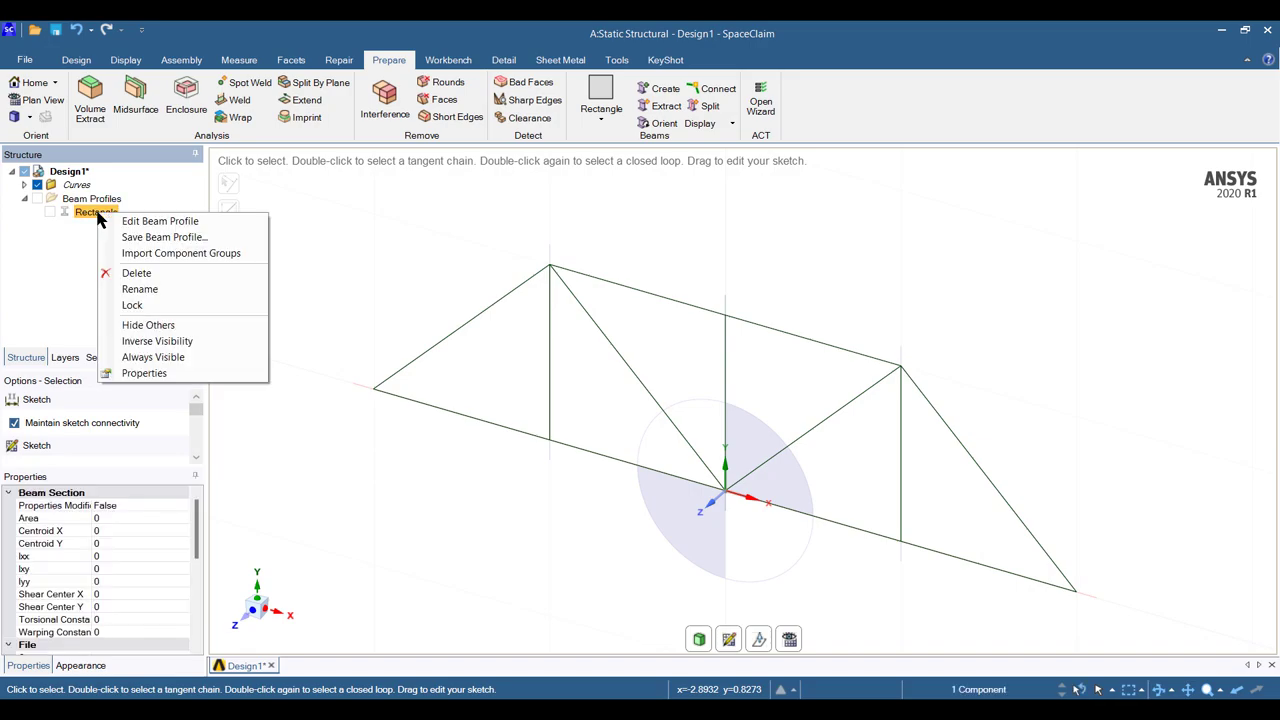
click(150, 222)
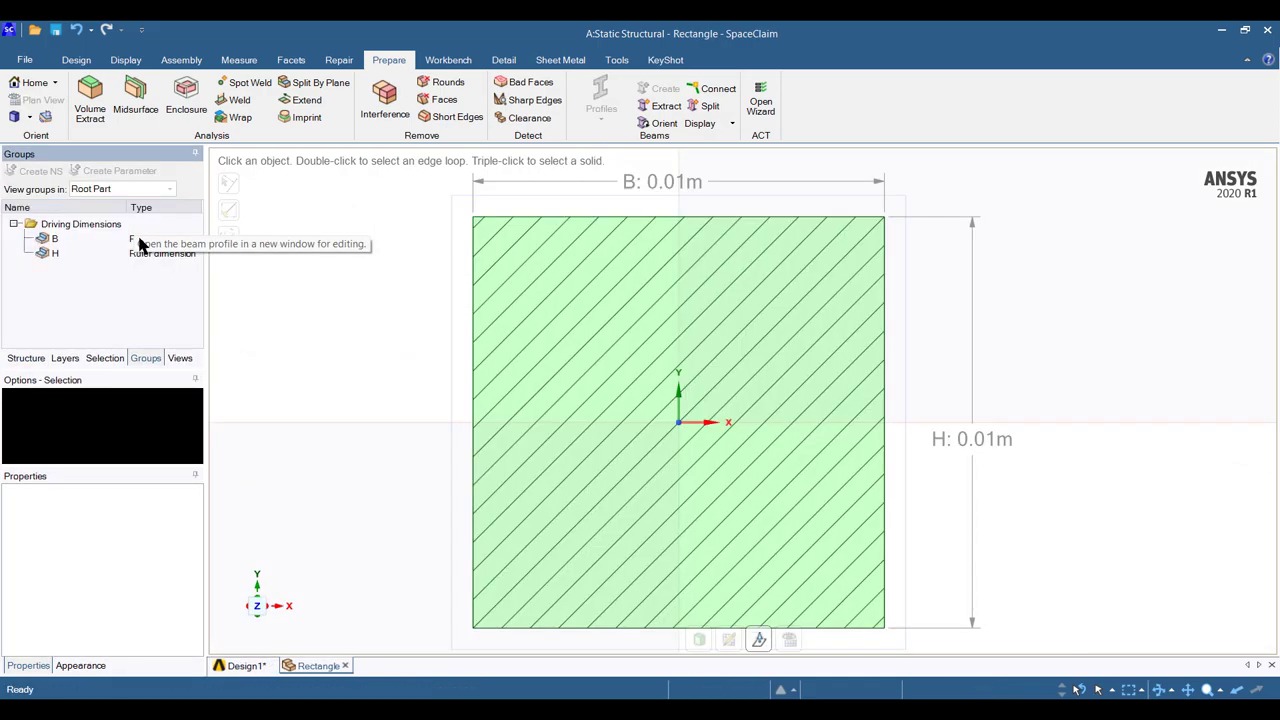
click(61, 241)
click(172, 243)
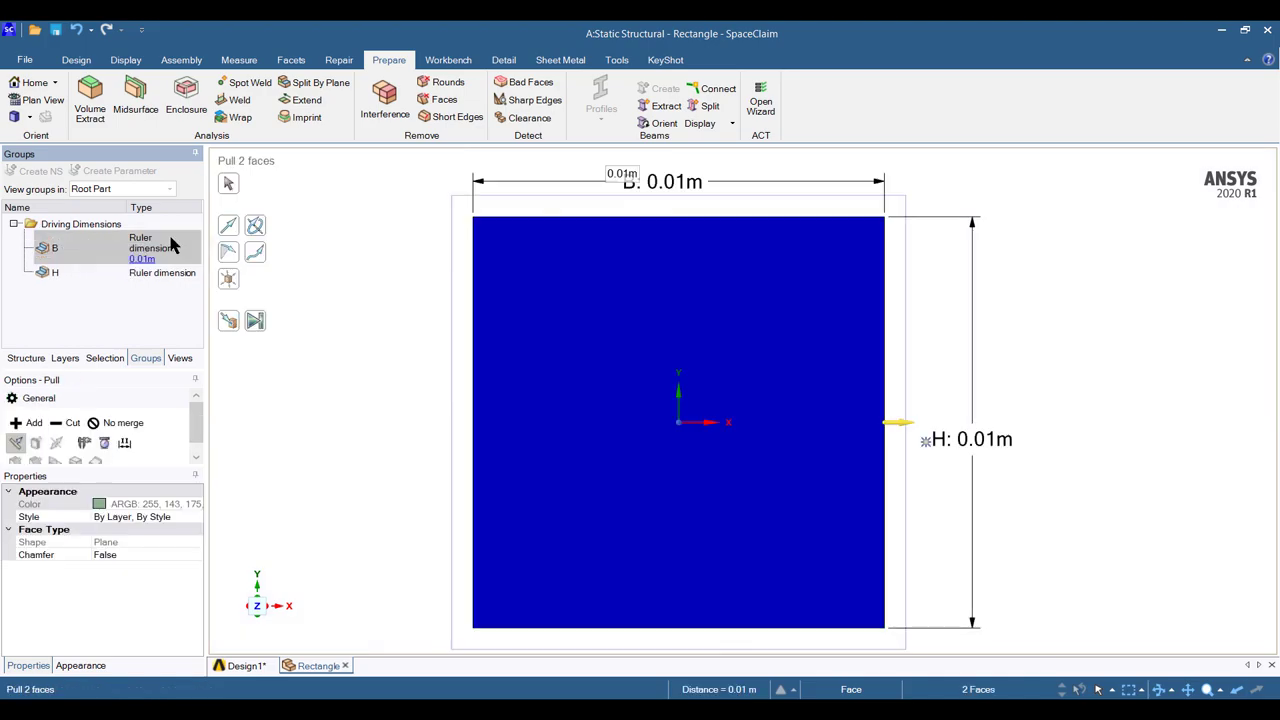
click(144, 276)
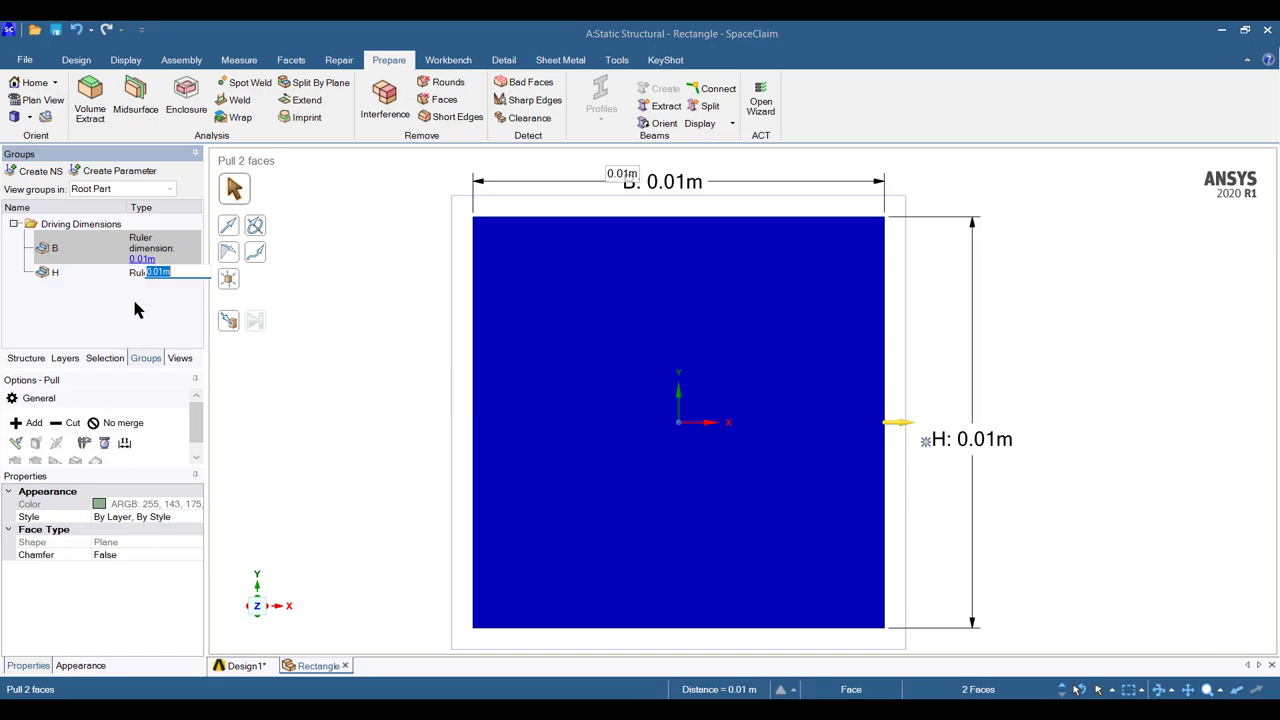
text(0)
key(Return)
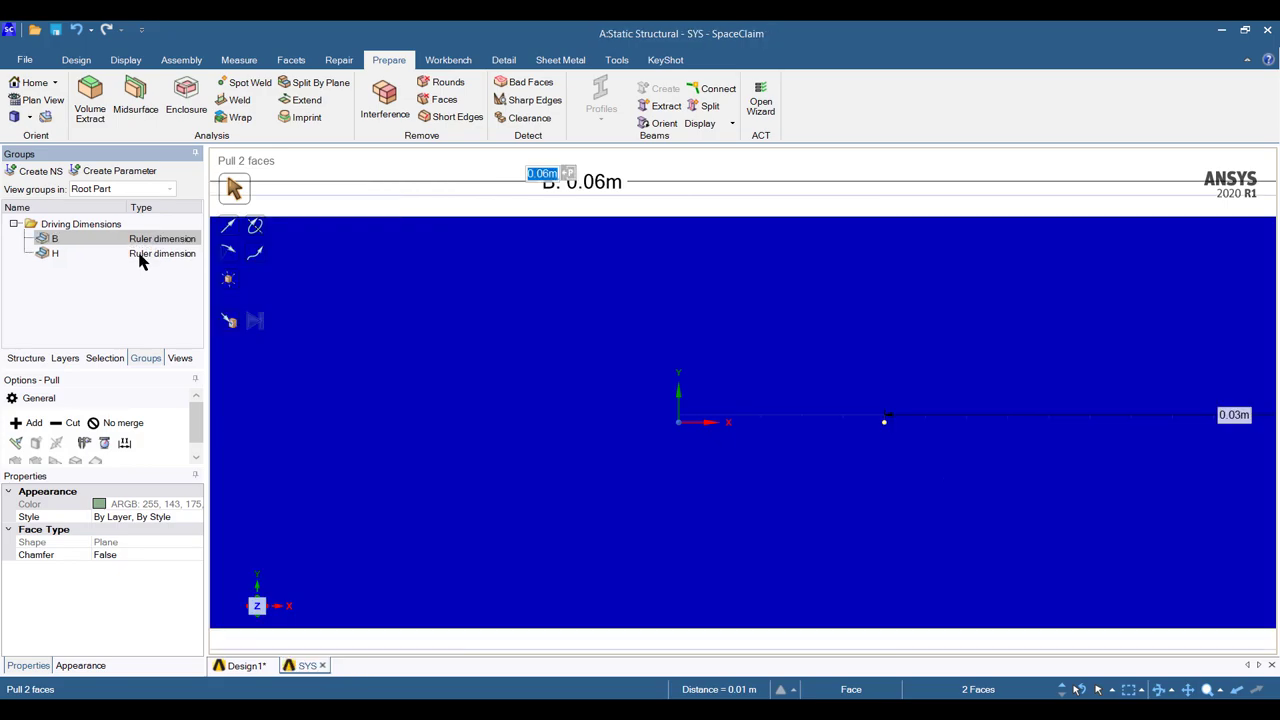
Set the rectangular beam profile's driving dimension H to 0.06 m and bring the whole cross-section into view
click(140, 255)
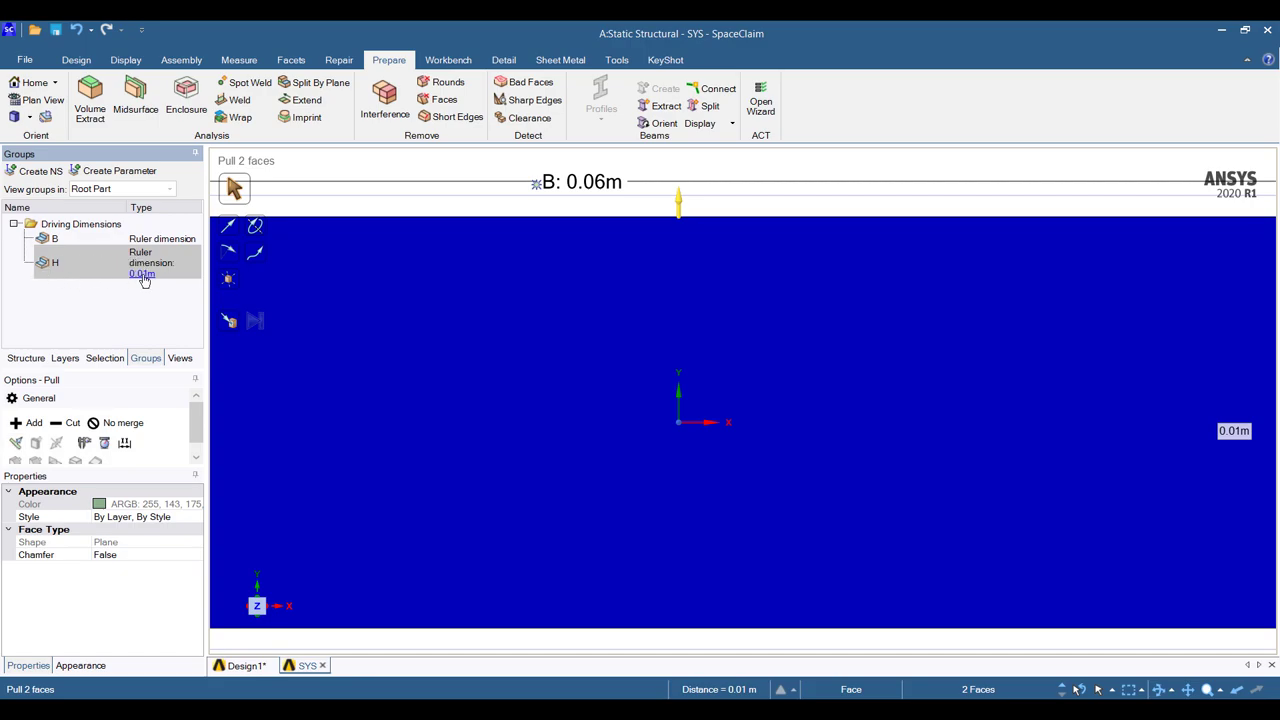
click(143, 276)
text(0.06)
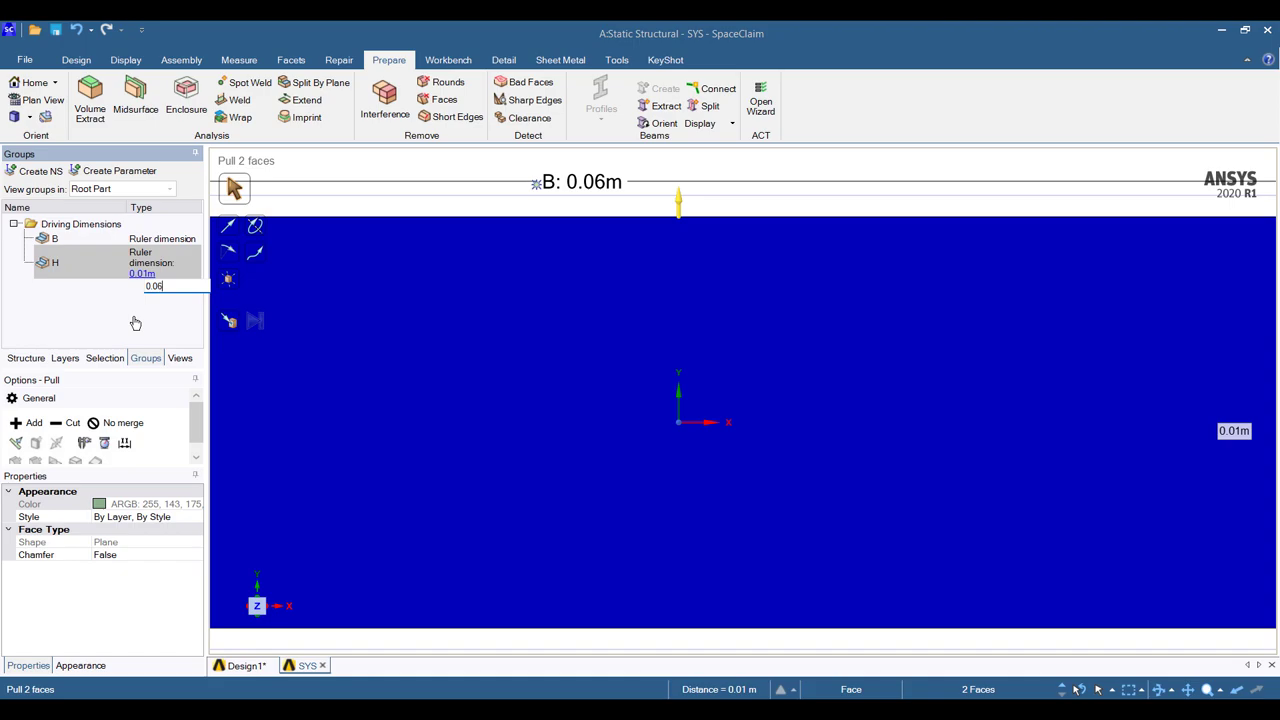
key(Return)
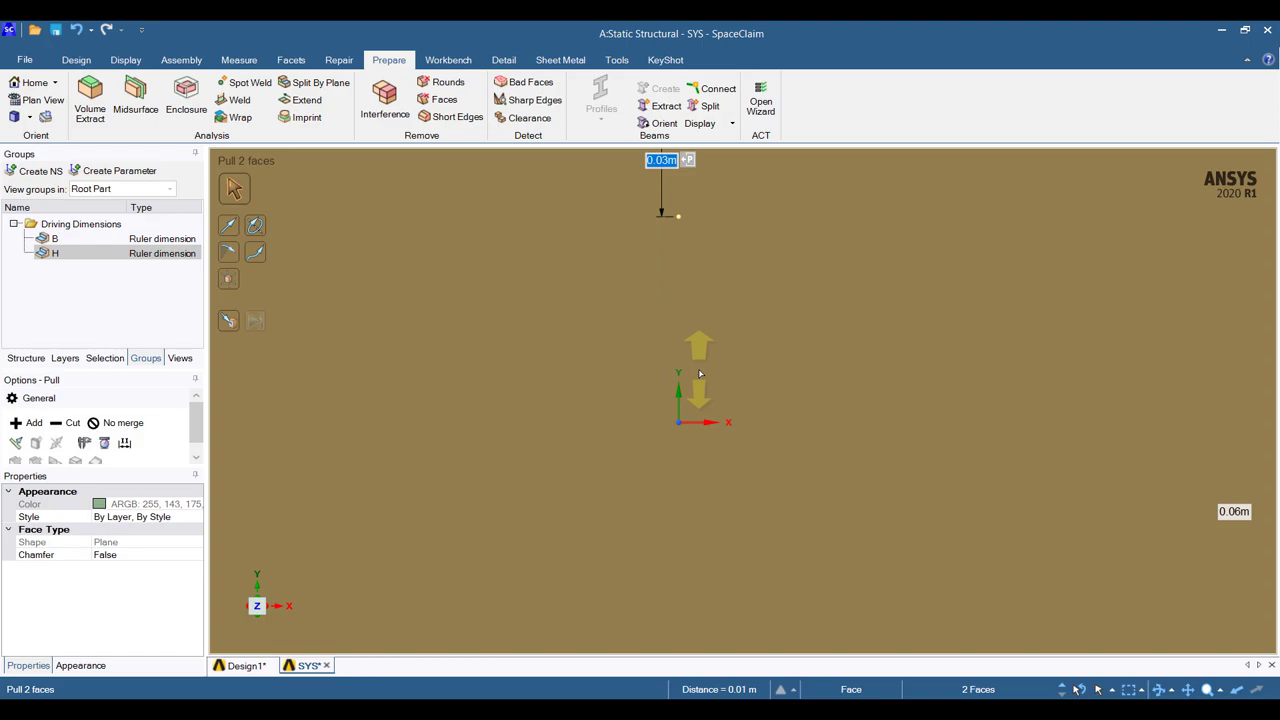
scroll(702, 378, down, 3)
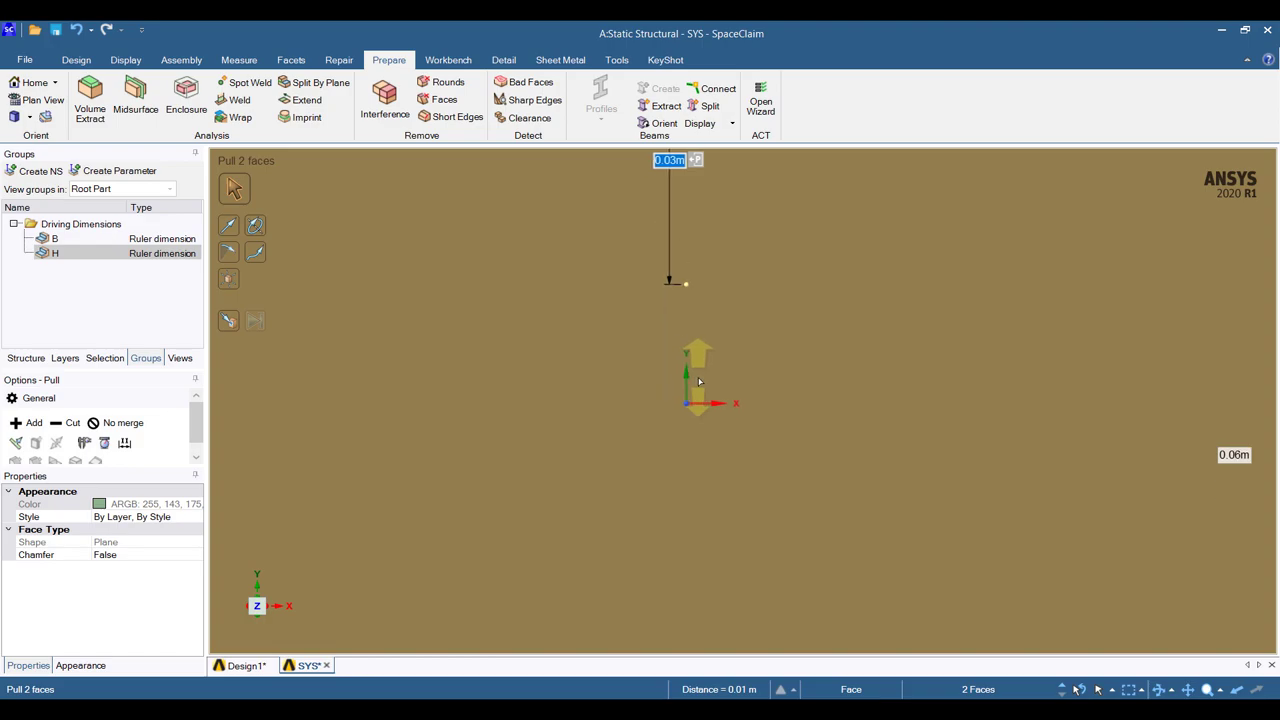
scroll(703, 381, down, 3)
scroll(704, 378, up, 1)
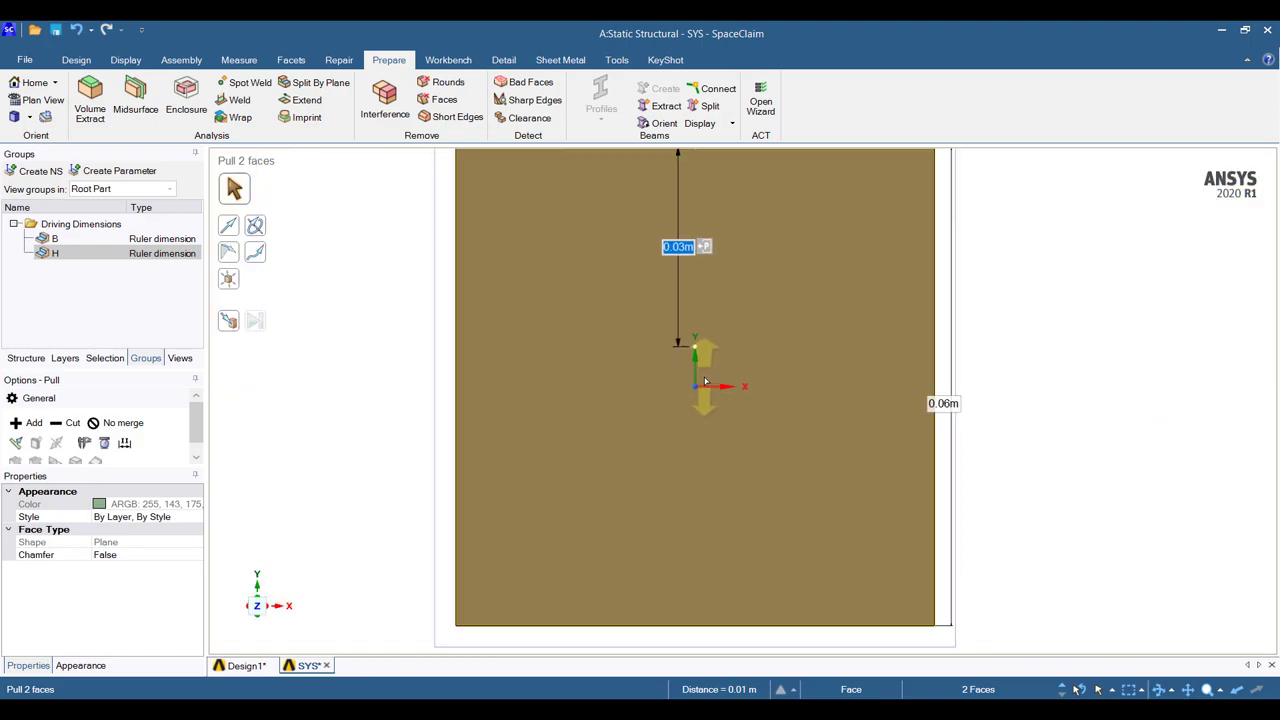
scroll(704, 378, down, 2)
scroll(704, 381, up, 1)
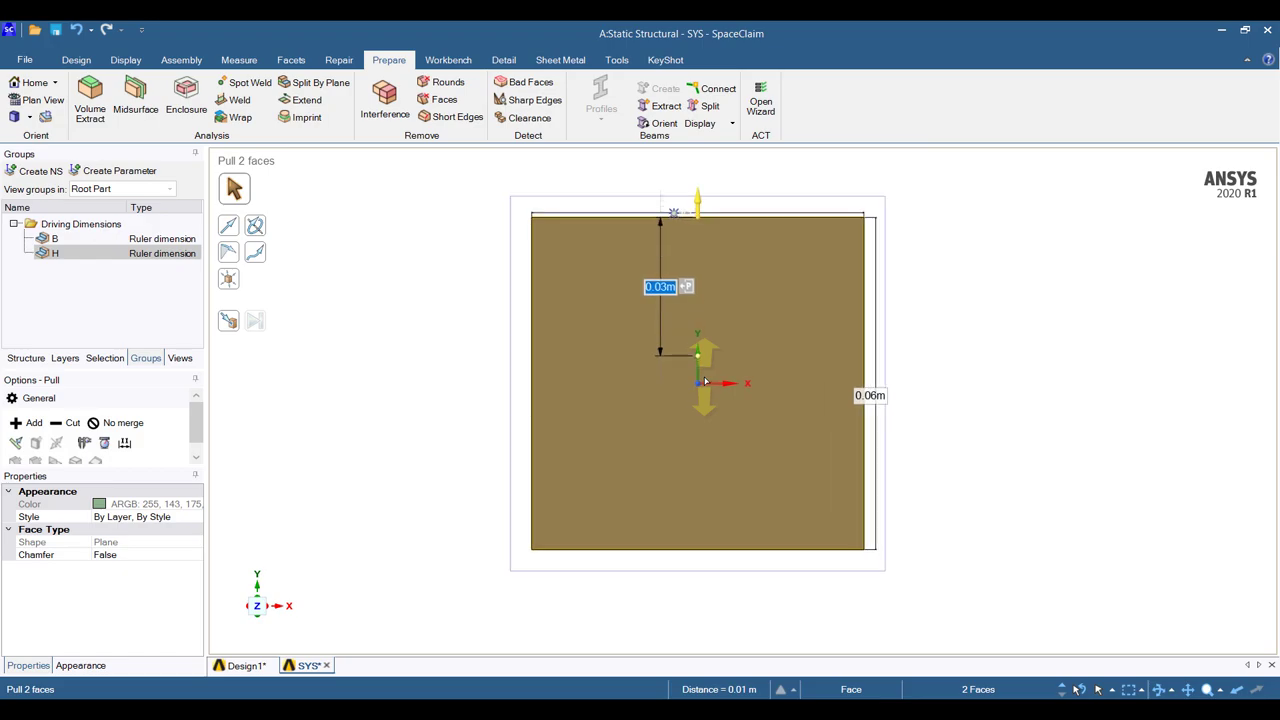
key(ctrl)
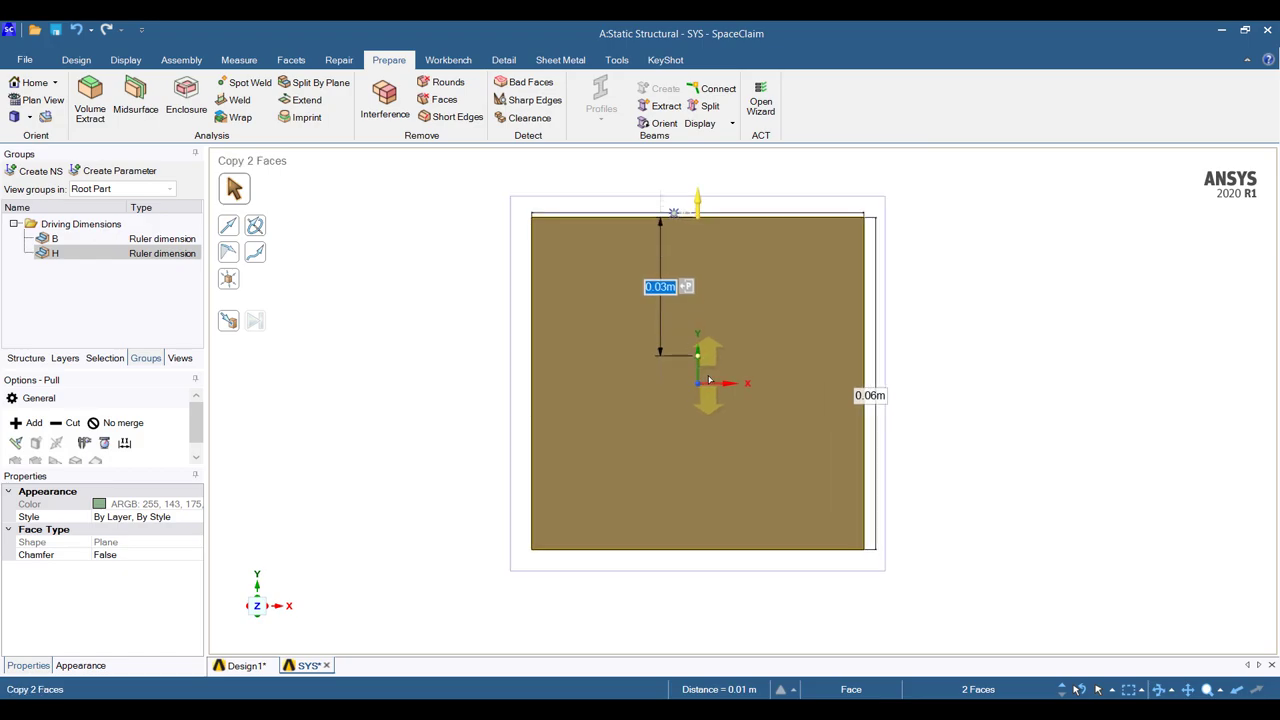
shift+middle_drag(709, 380, 668, 400)
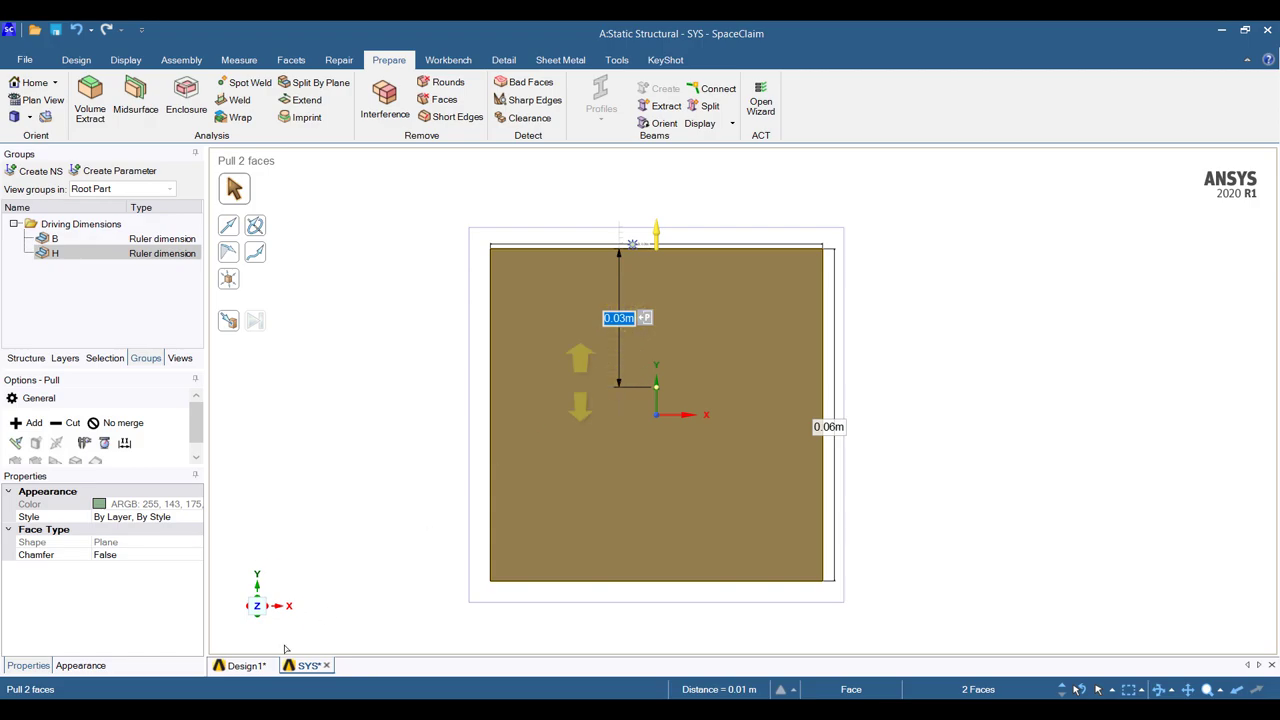
Return to the Design1 truss model and expand its beam profiles in the structure tree
click(245, 666)
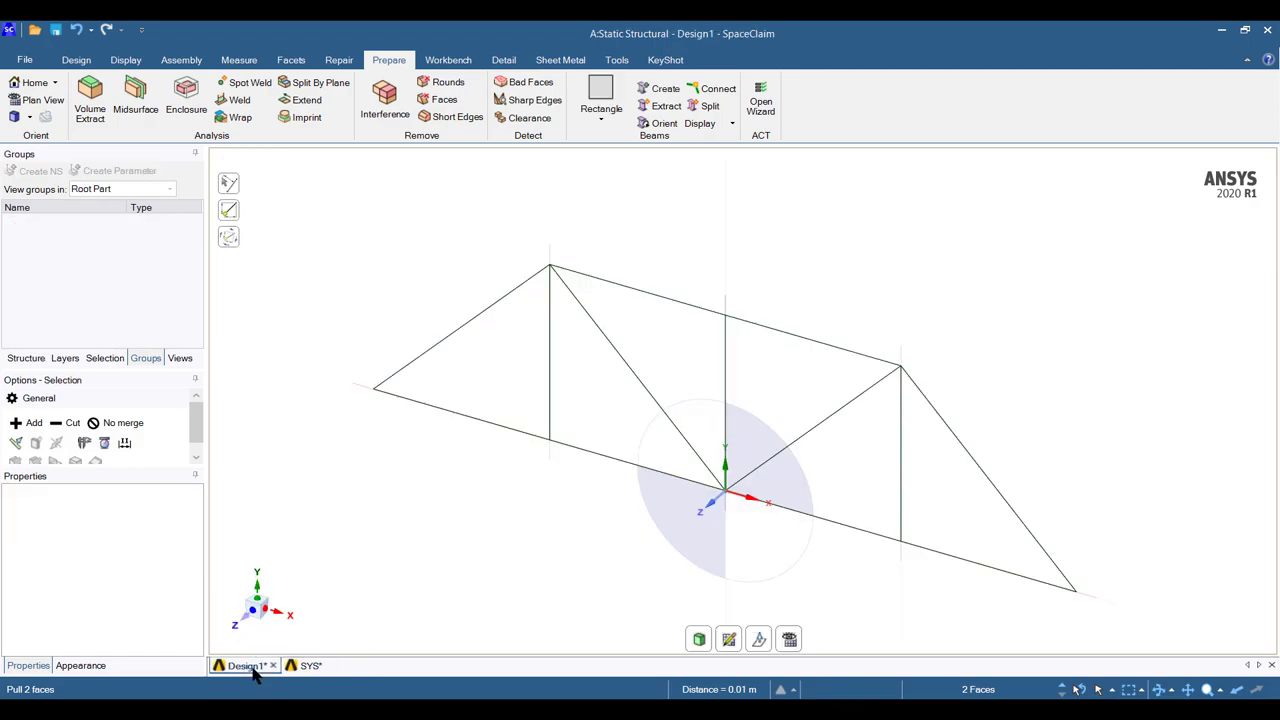
click(22, 362)
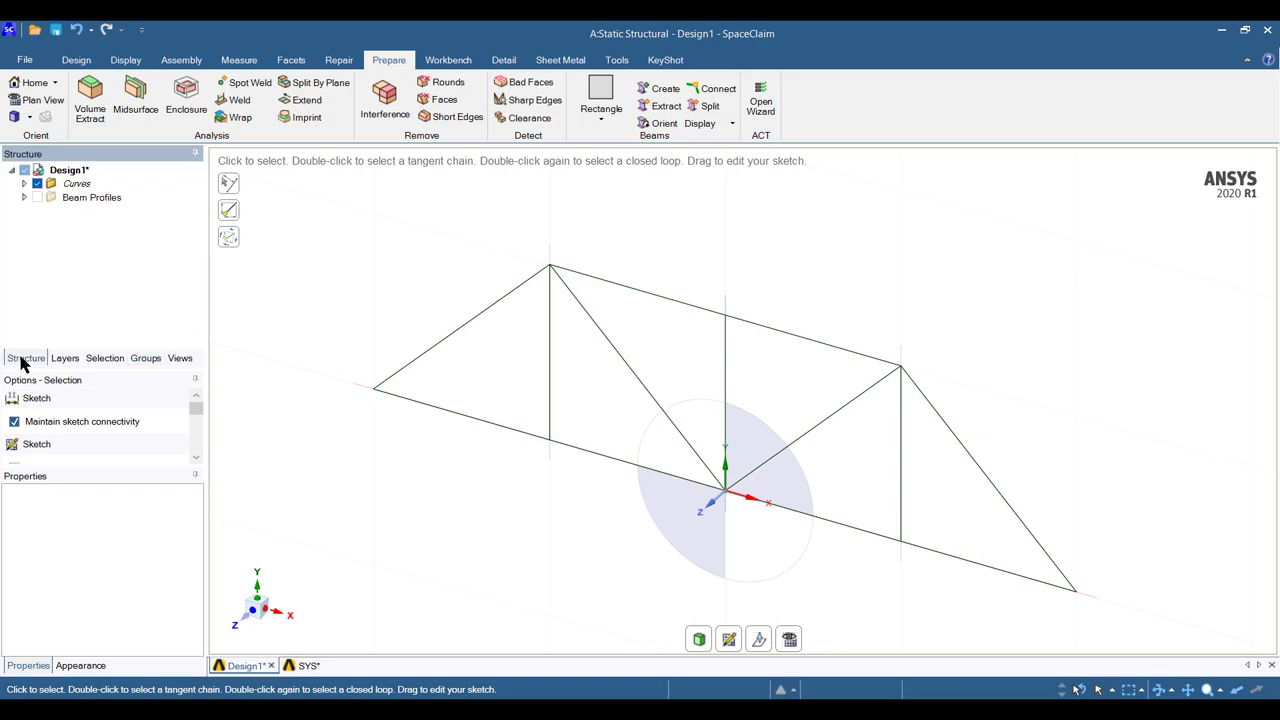
click(24, 197)
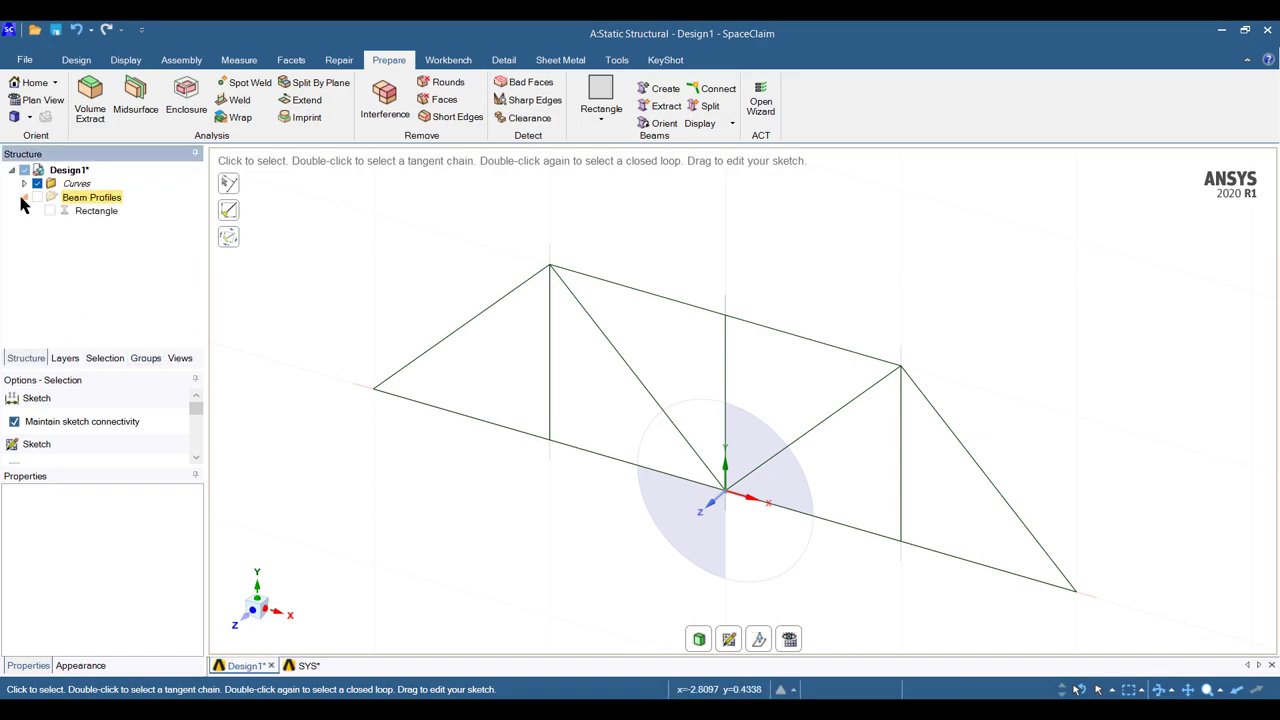
click(24, 184)
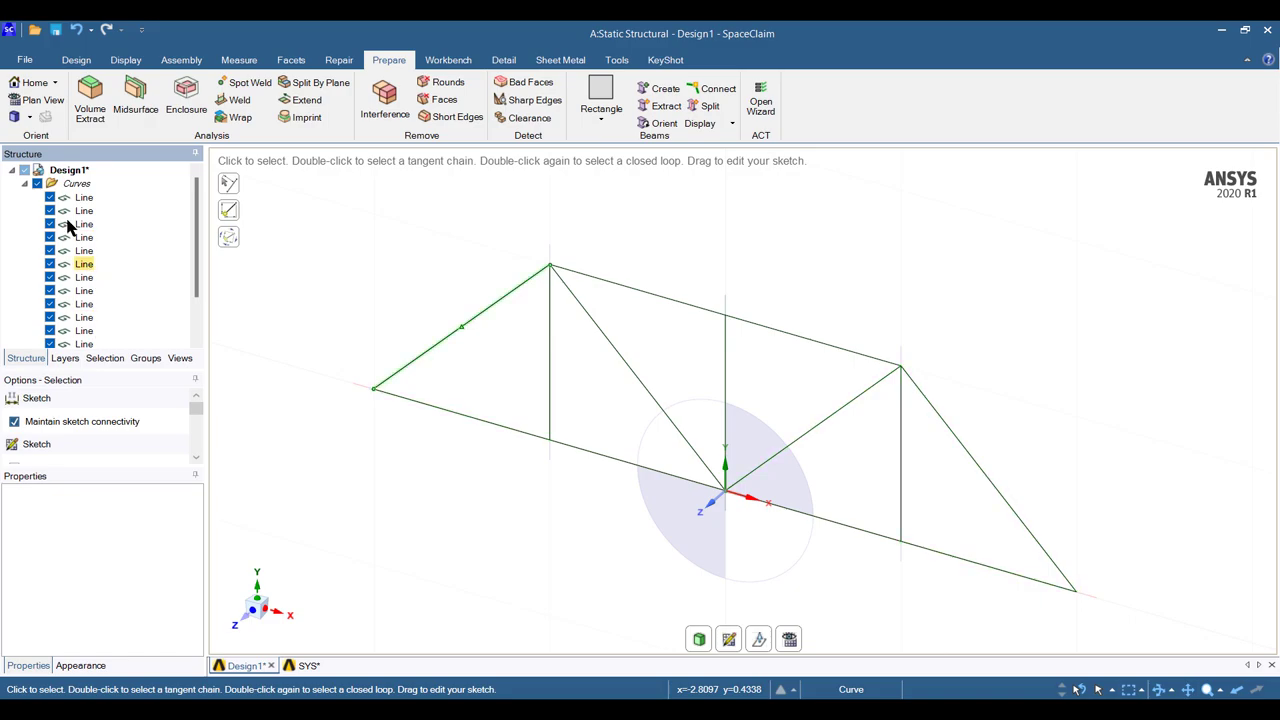
click(24, 184)
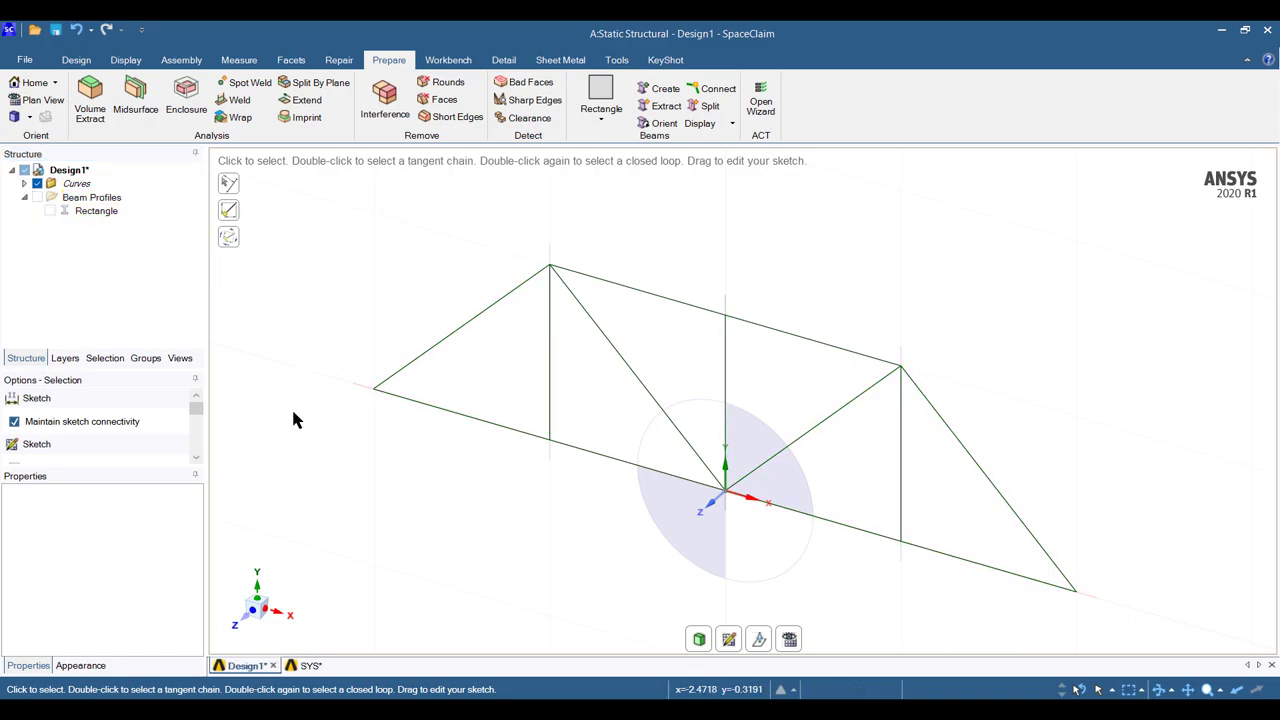
click(24, 184)
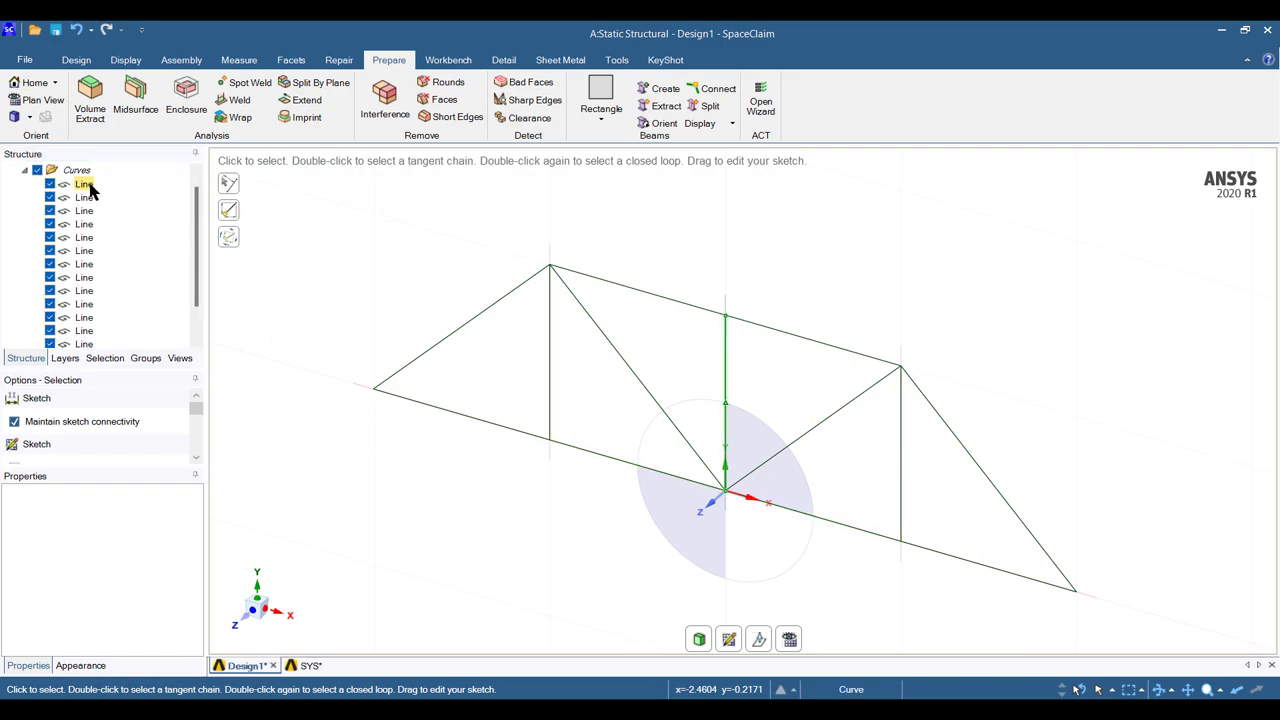
click(86, 186)
ctrl+click(86, 198)
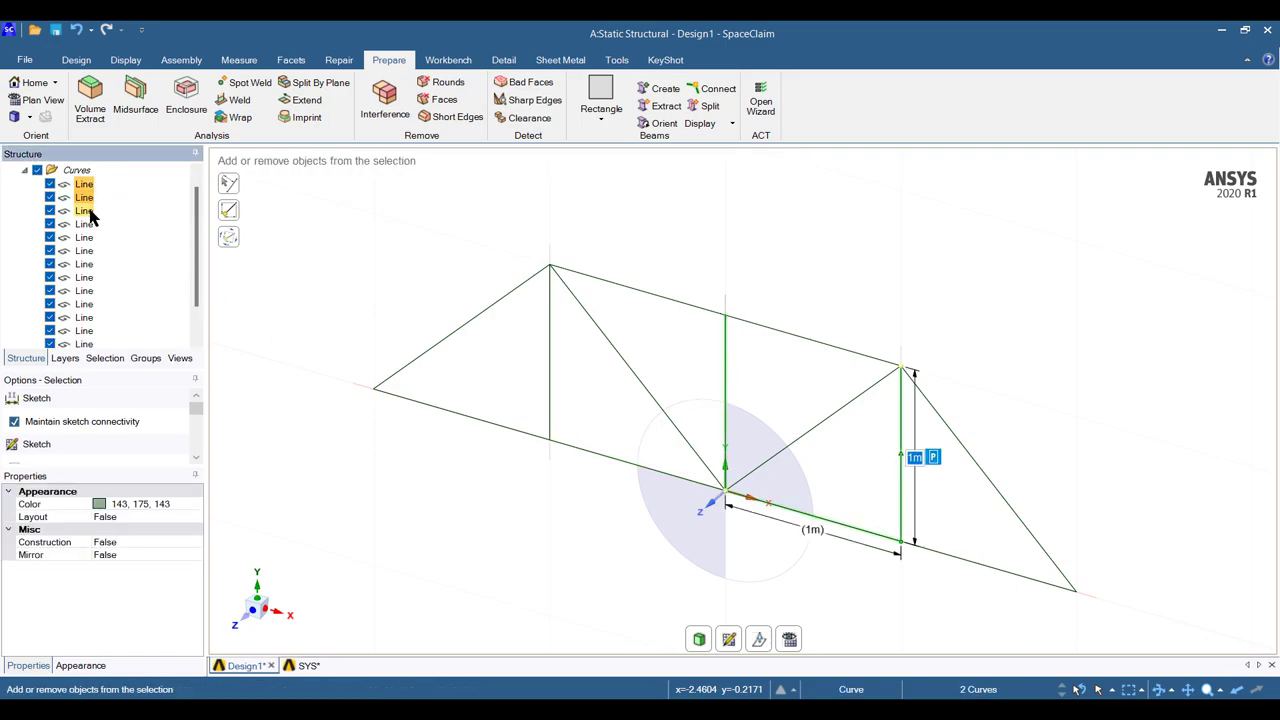
click(357, 280)
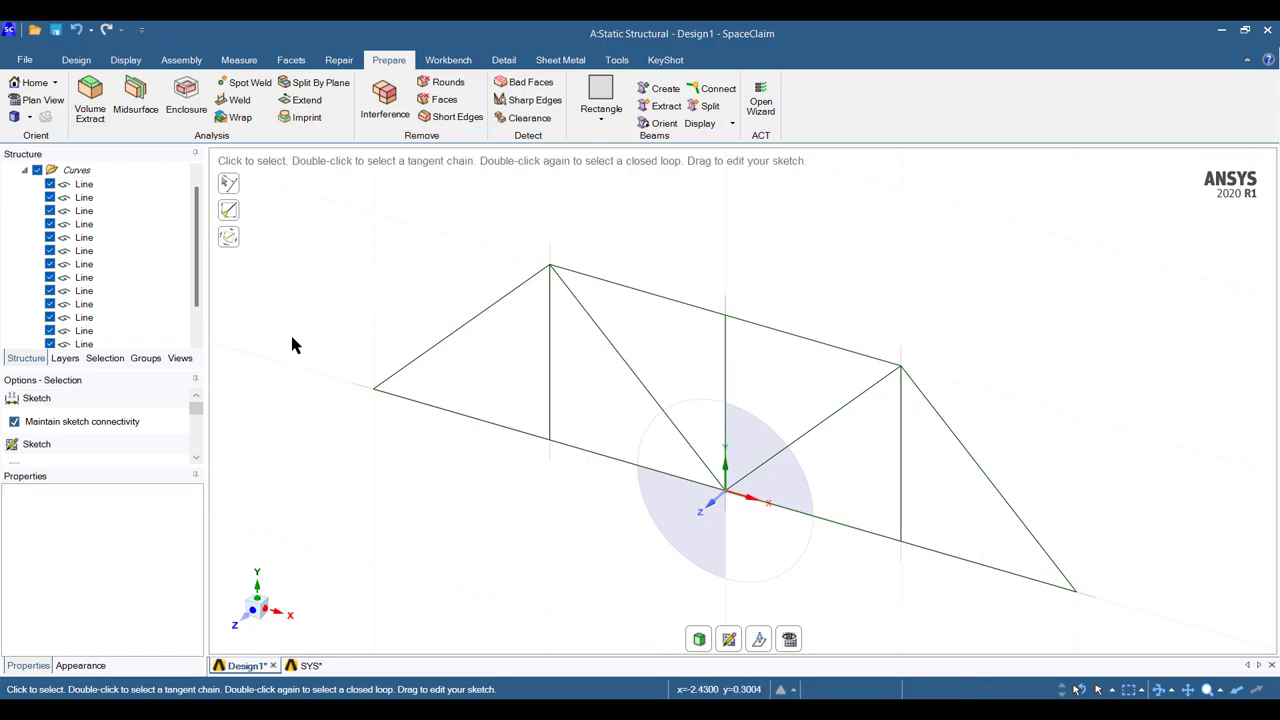
Create beams with the Rectangle profile on all the truss lines and look through the resulting beams in the structure tree
mouse_move(323, 391)
mouse_down()
mouse_move(800, 349)
mouse_move(1146, 391)
mouse_up()
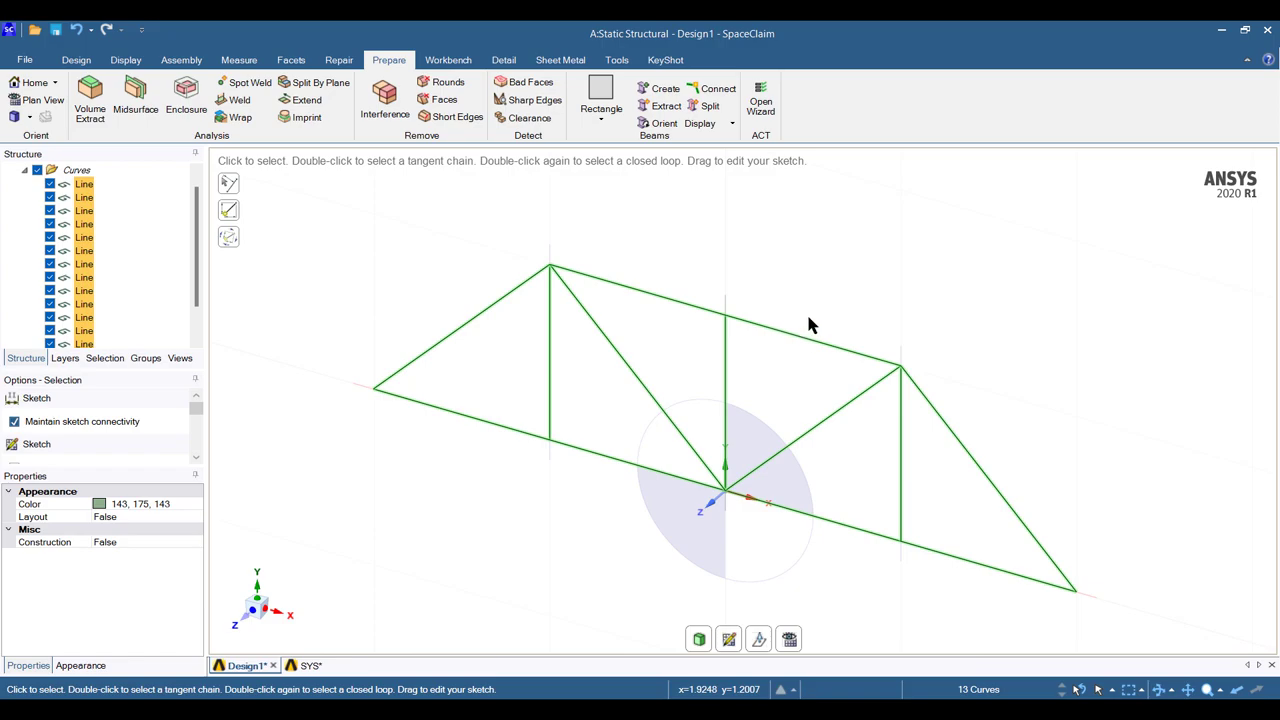
click(661, 90)
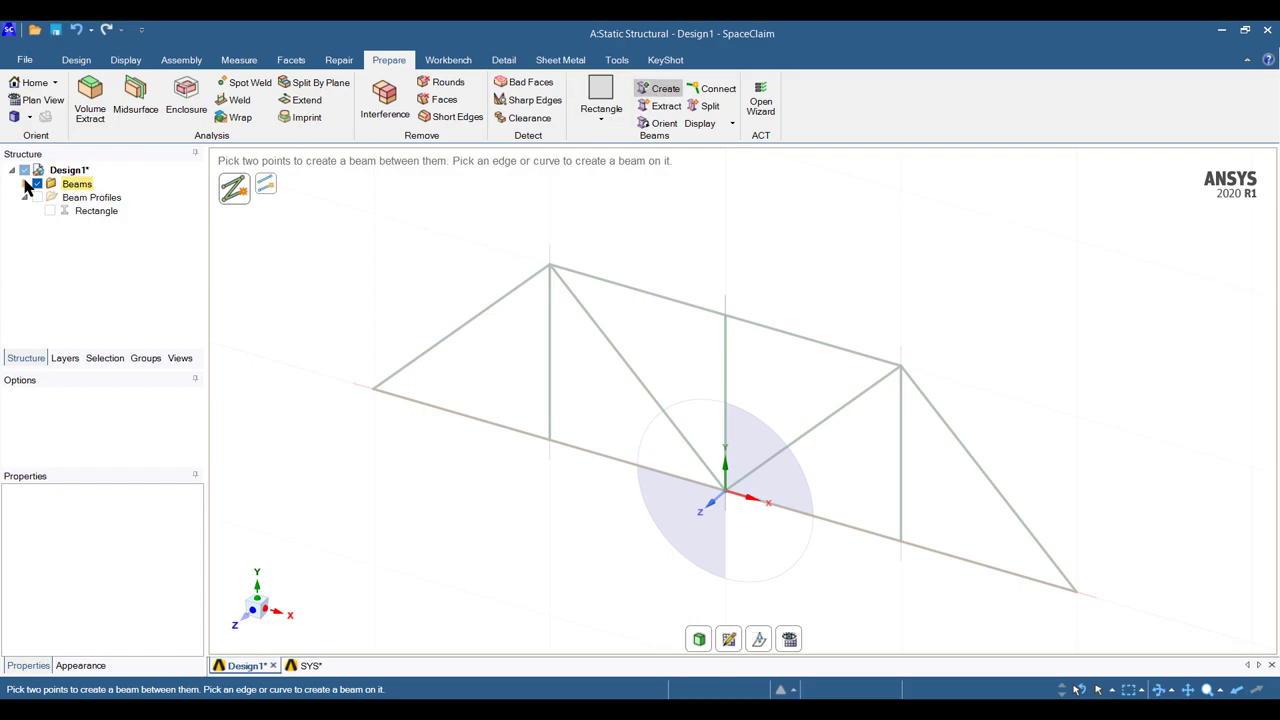
click(24, 184)
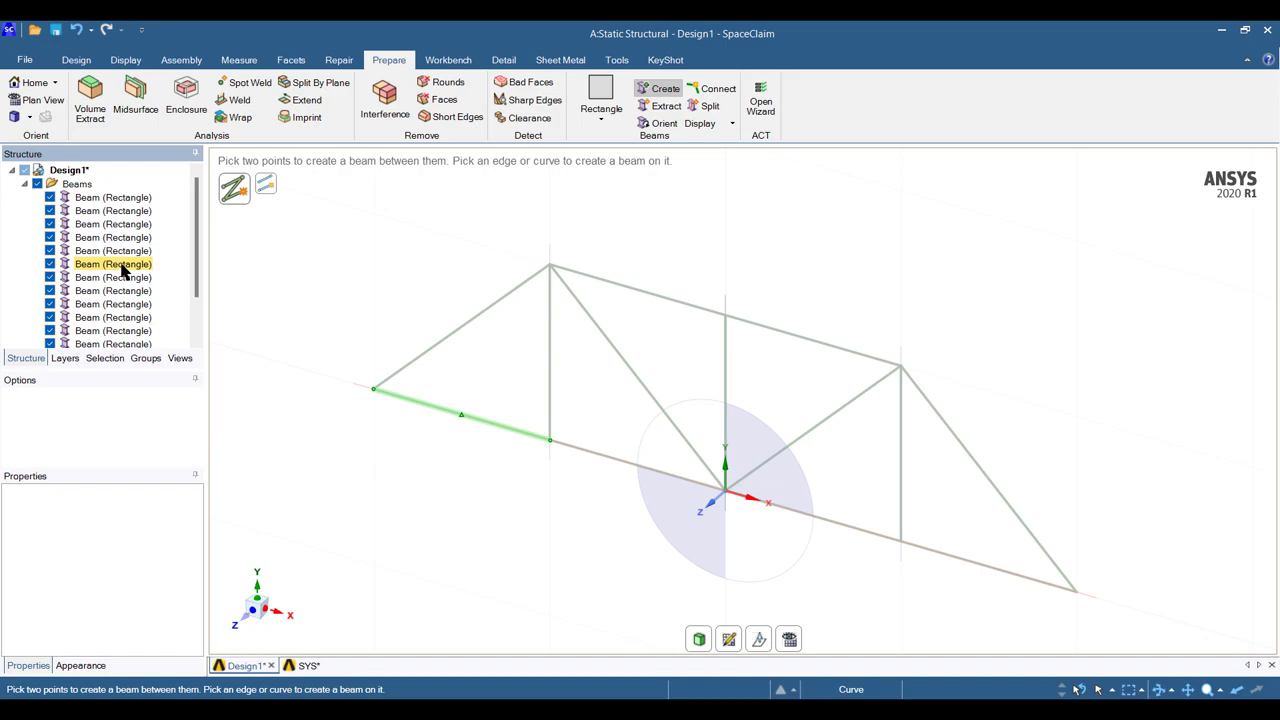
scroll(89, 260, down, 1)
scroll(131, 240, up, 1)
scroll(110, 270, down, 1)
scroll(109, 252, up, 1)
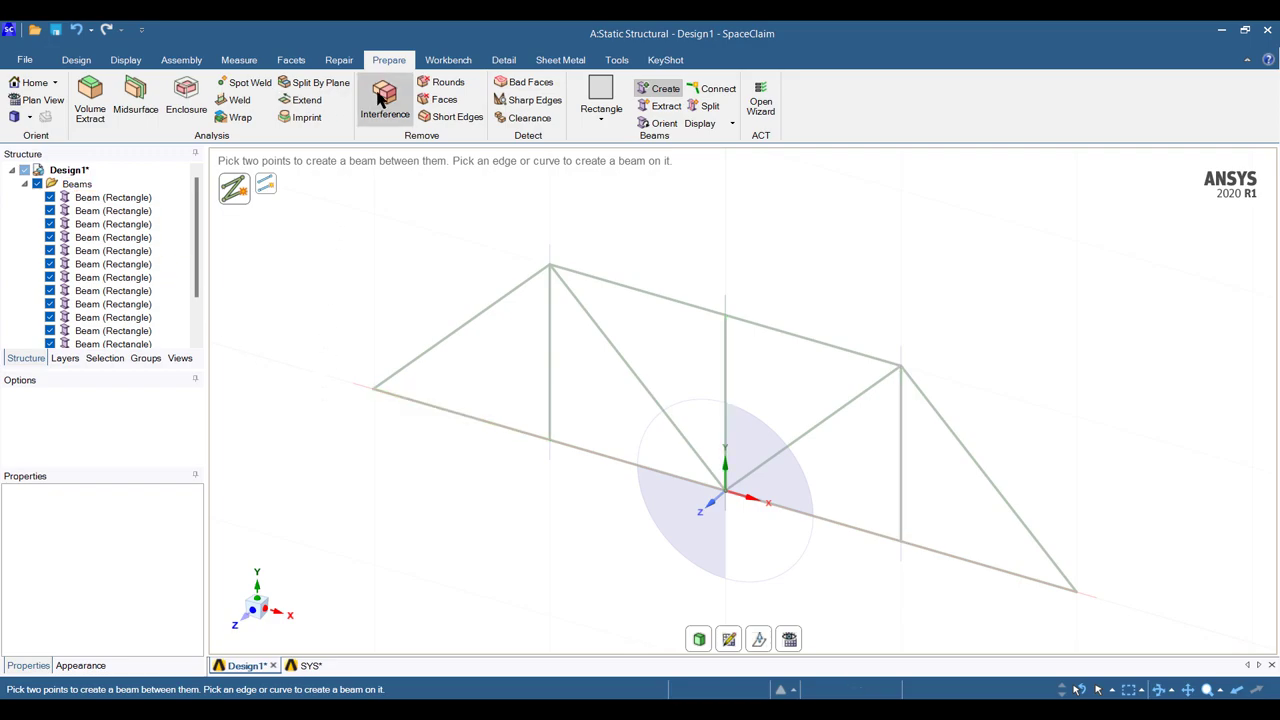
Select all the truss beams and move them together into a single new component
click(88, 64)
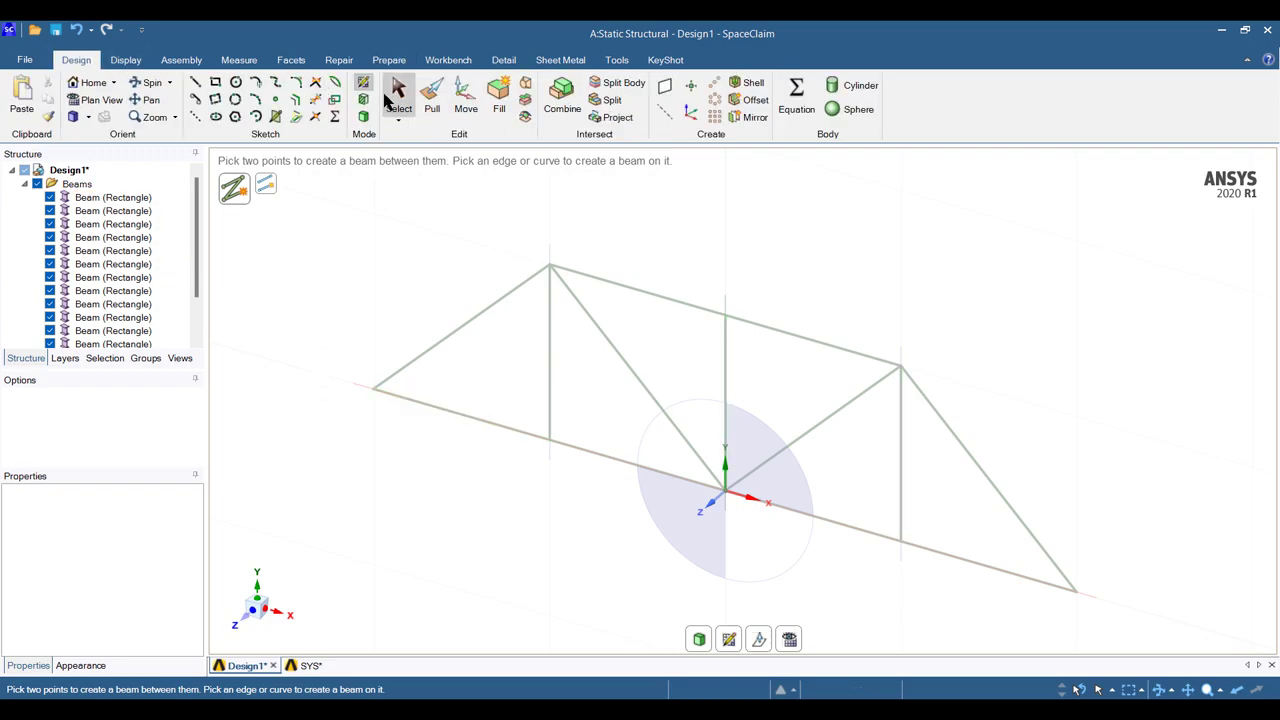
click(398, 98)
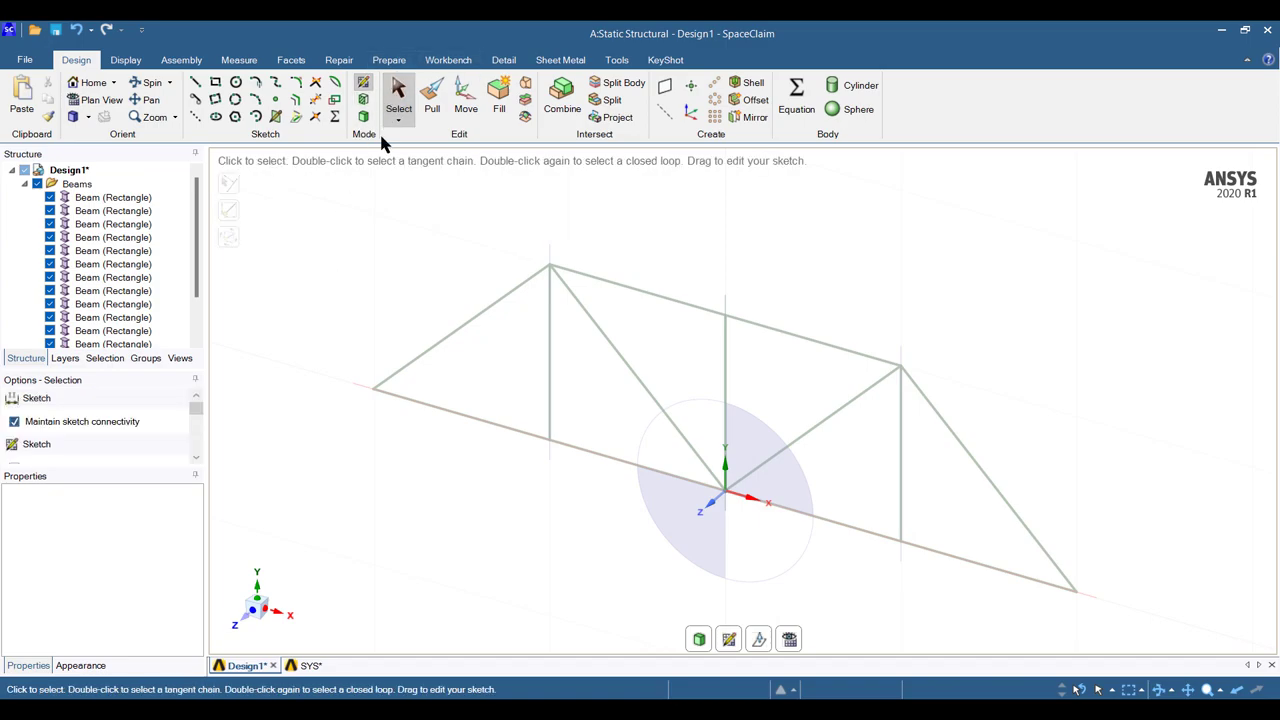
mouse_move(413, 389)
mouse_down()
mouse_move(1131, 443)
mouse_move(1131, 410)
mouse_up()
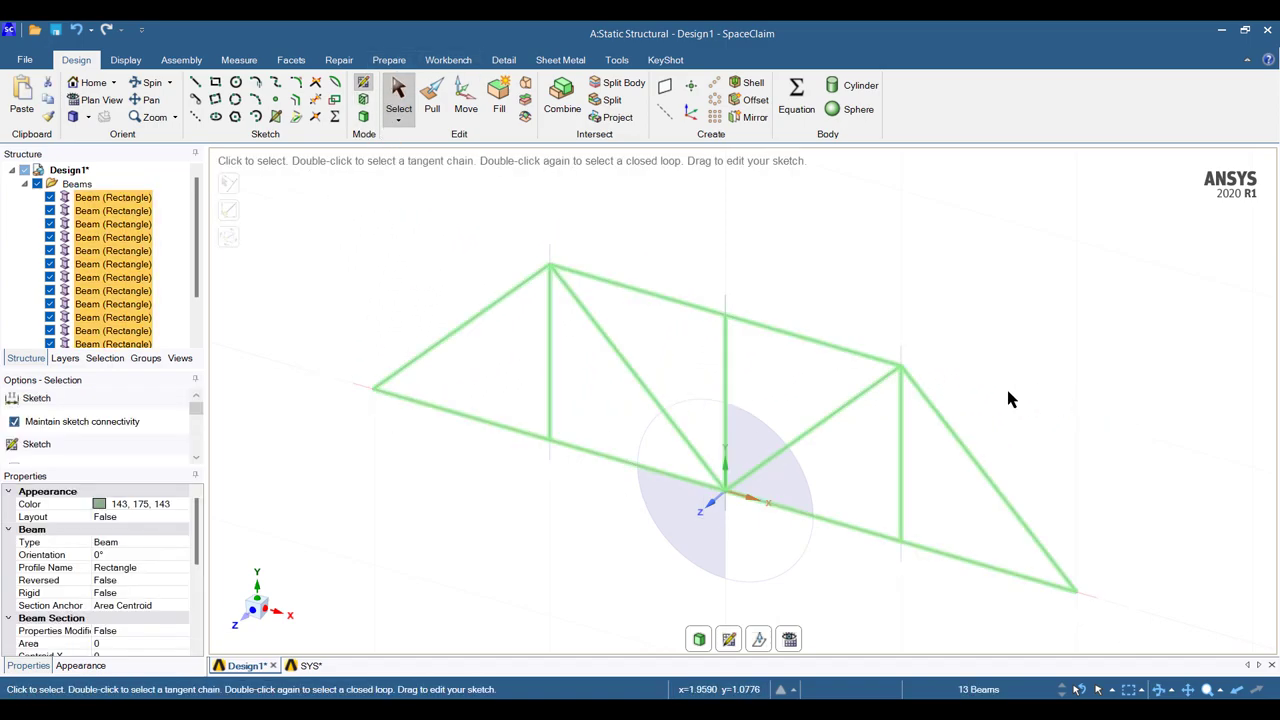
right_click(114, 201)
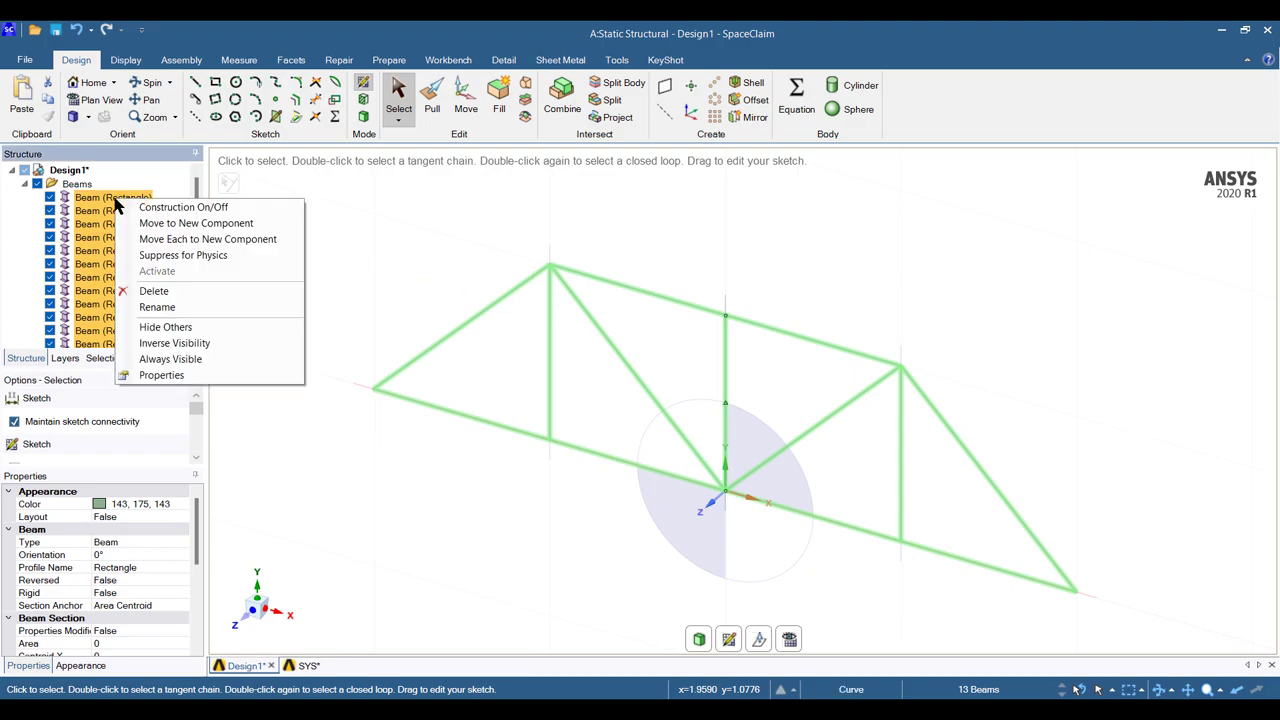
click(162, 229)
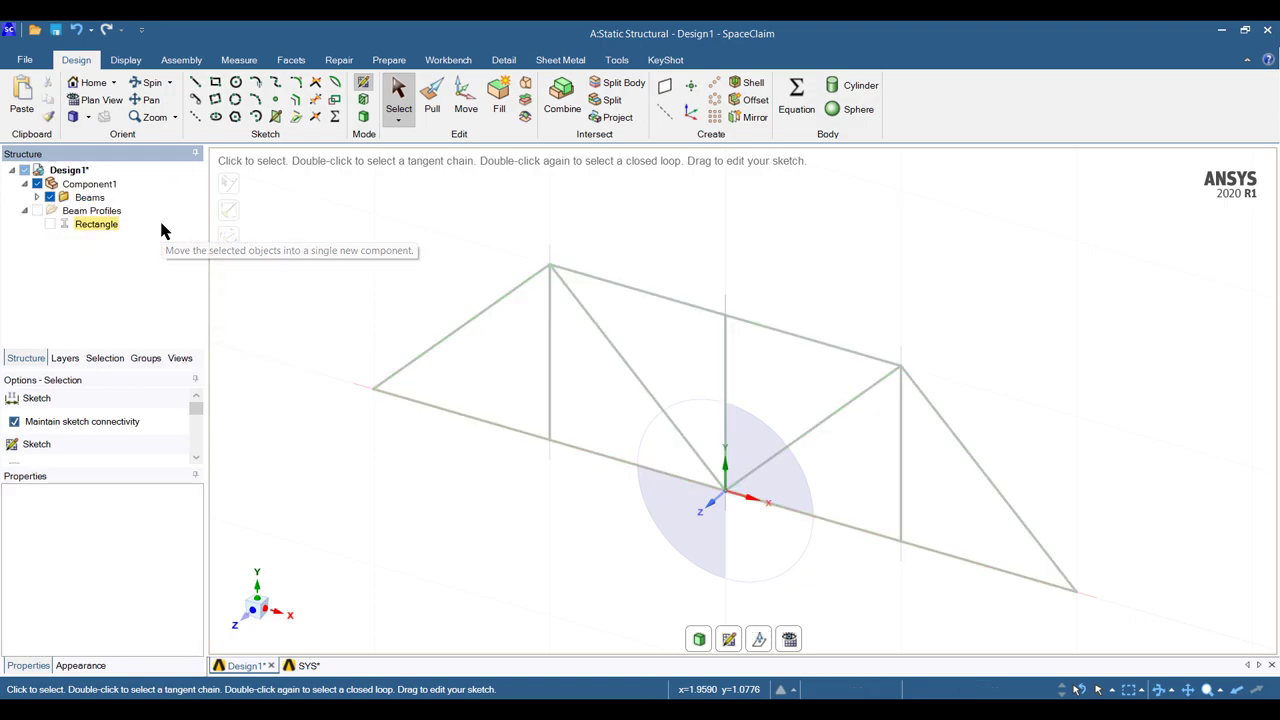
Set the Share Topology property of Component1 to Merge
click(88, 186)
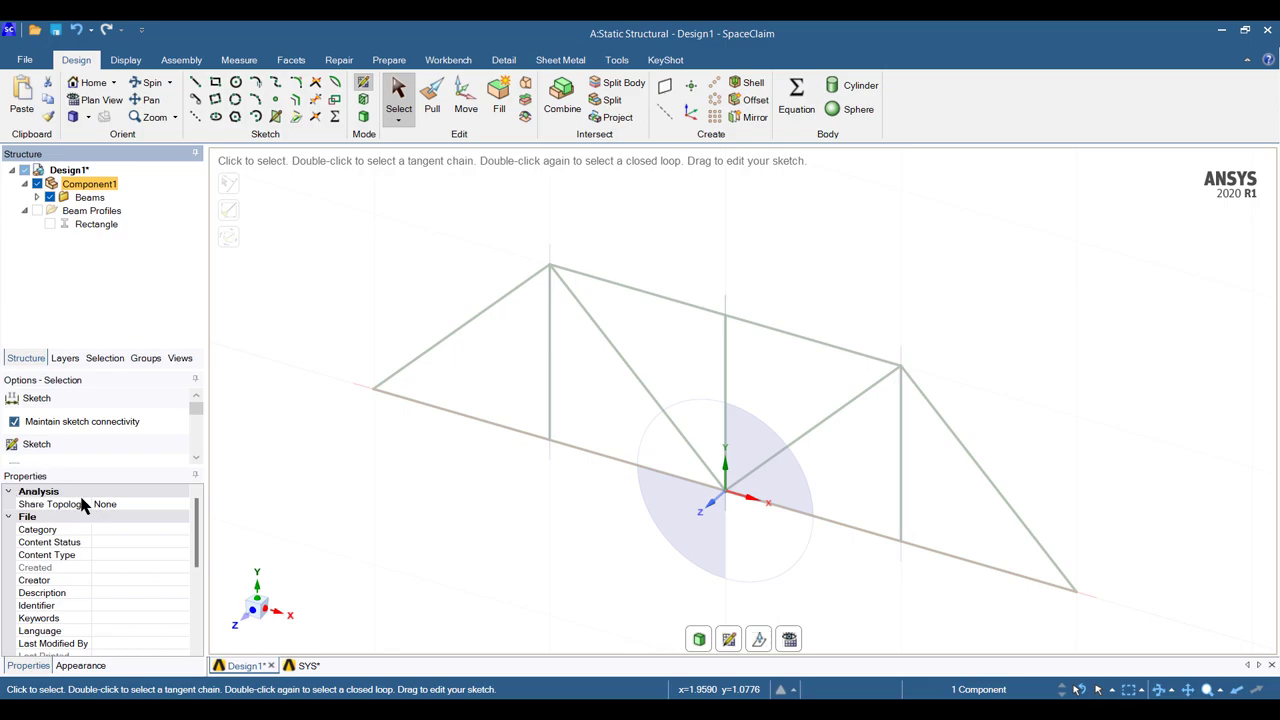
click(175, 506)
click(182, 504)
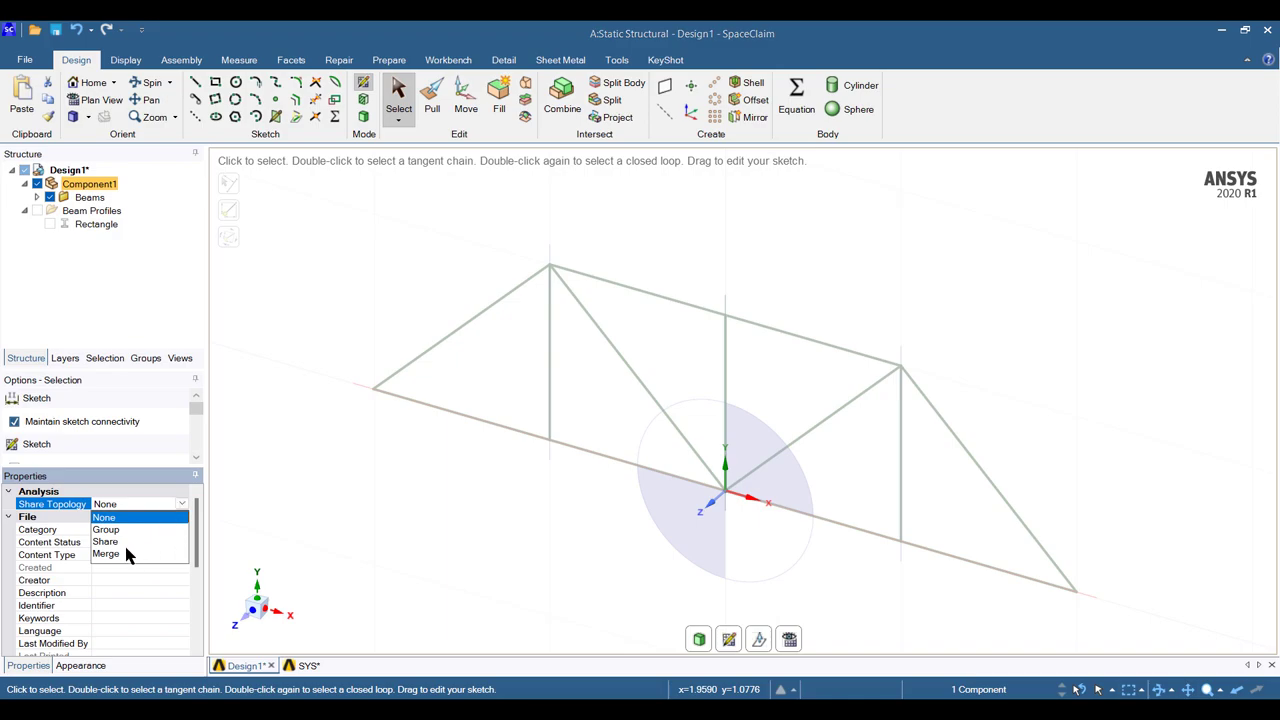
key(Escape)
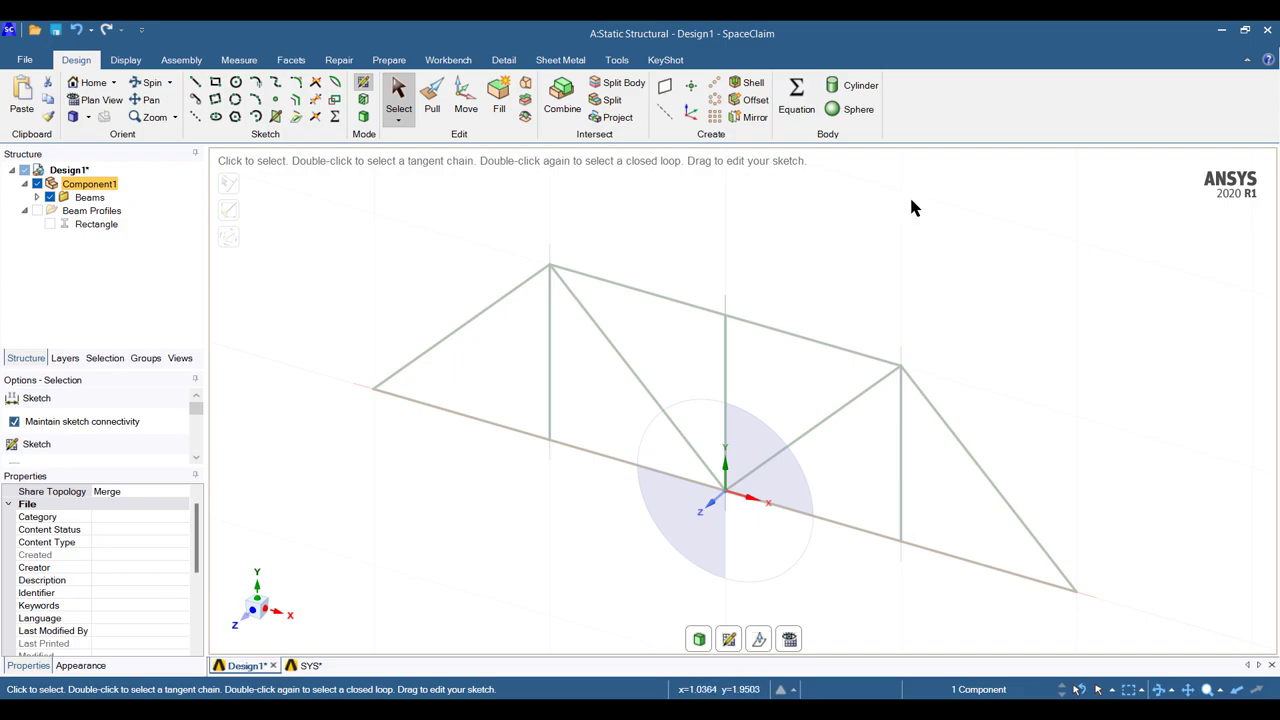
Close SpaceClaim and open the Static Structural system's Model in Mechanical from the Workbench project
click(1262, 32)
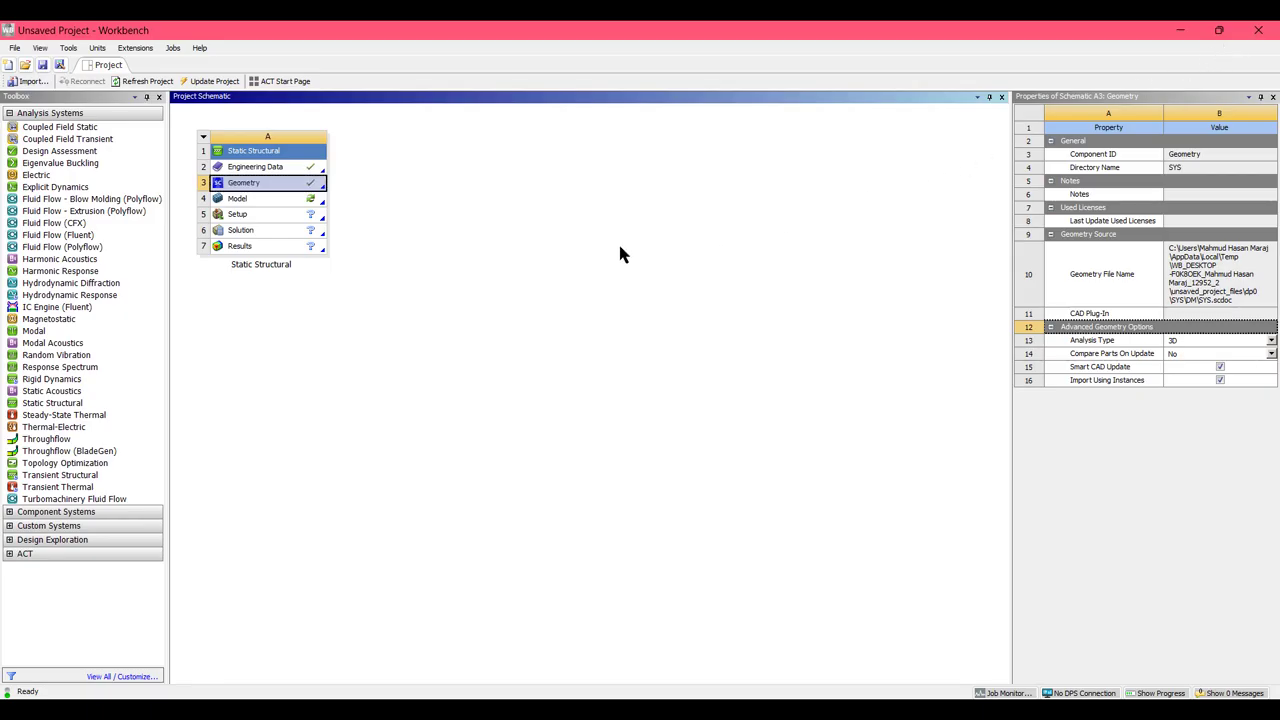
click(605, 250)
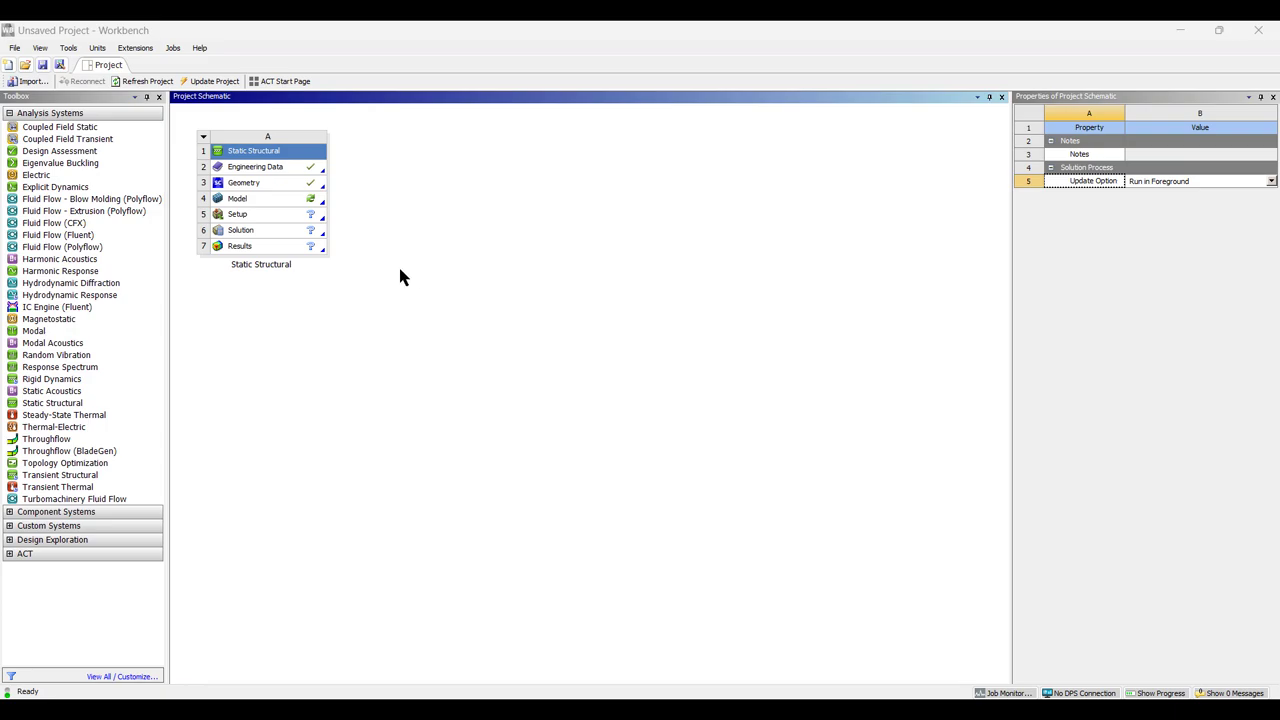
double_click(260, 197)
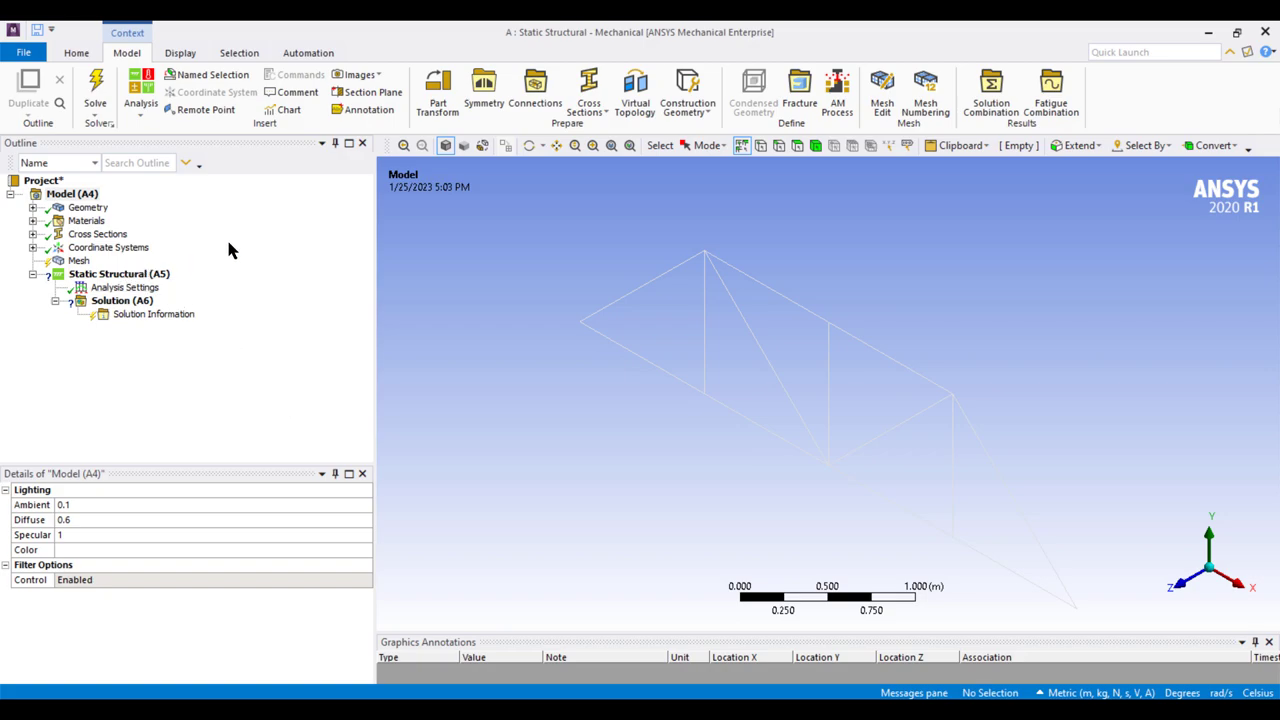
Assign the Douglas Fir material to the Beam (Rectangle) body in the model geometry
click(32, 207)
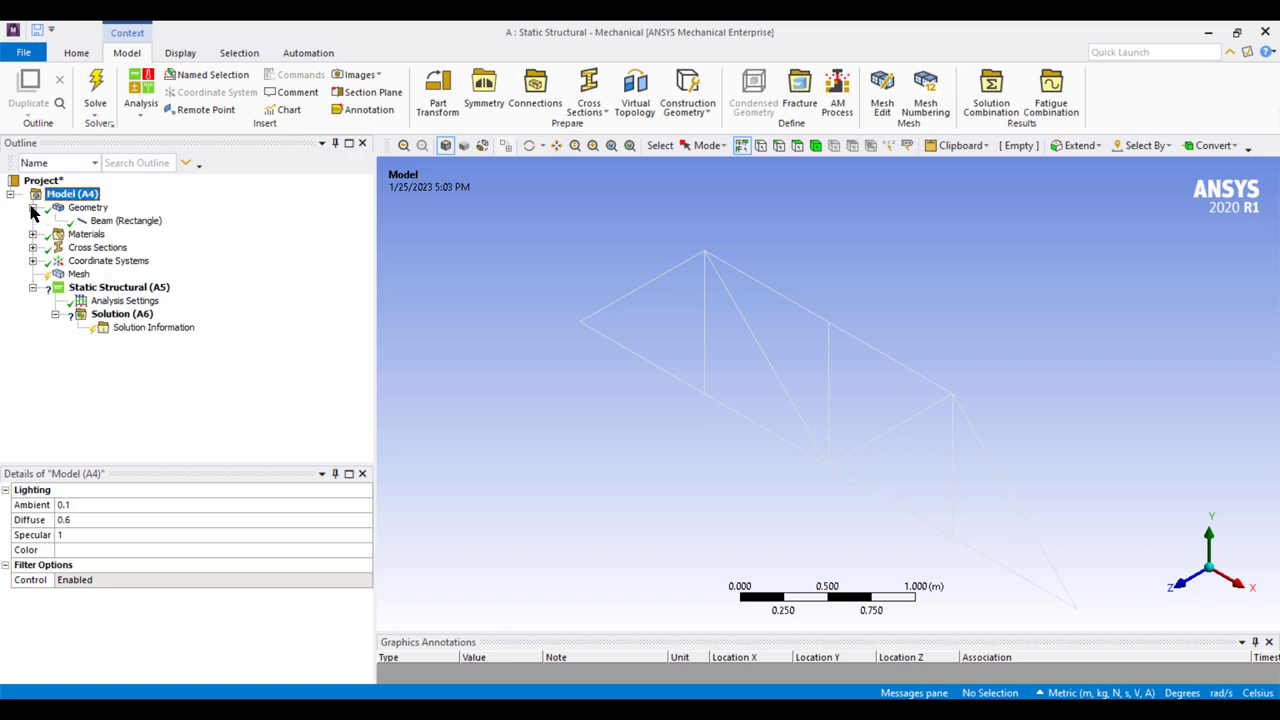
click(126, 222)
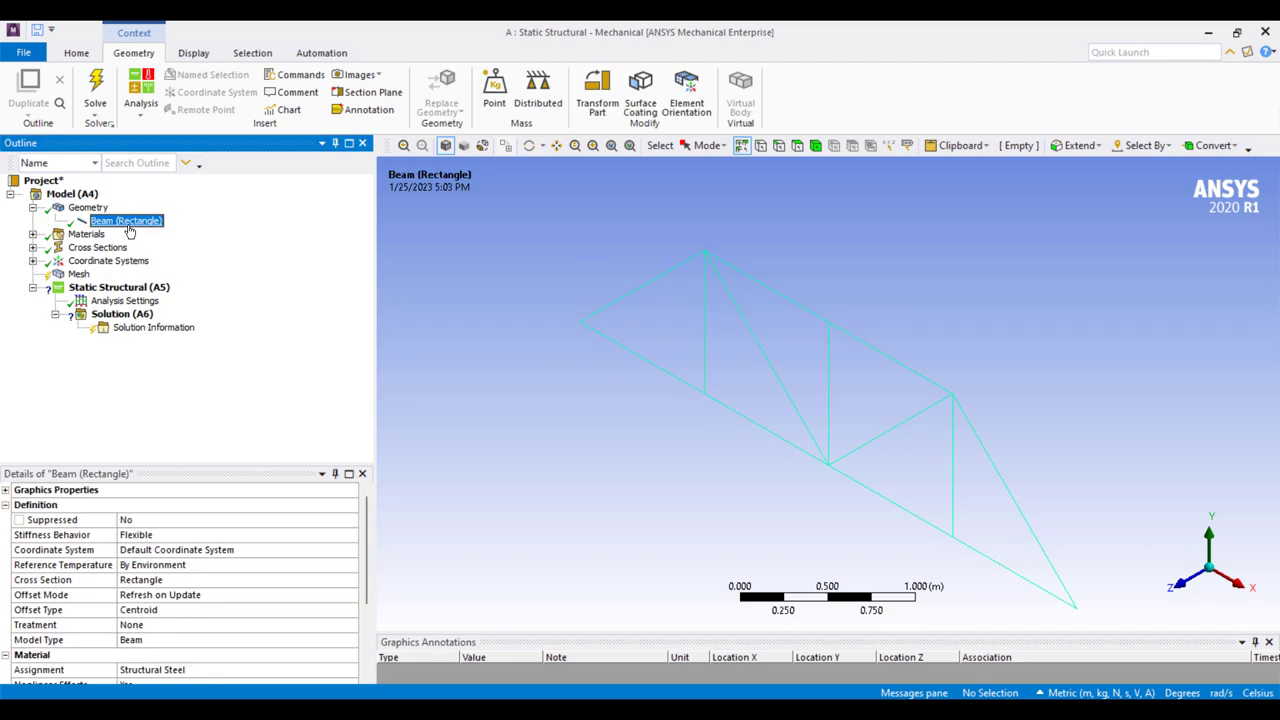
scroll(277, 593, down, 1)
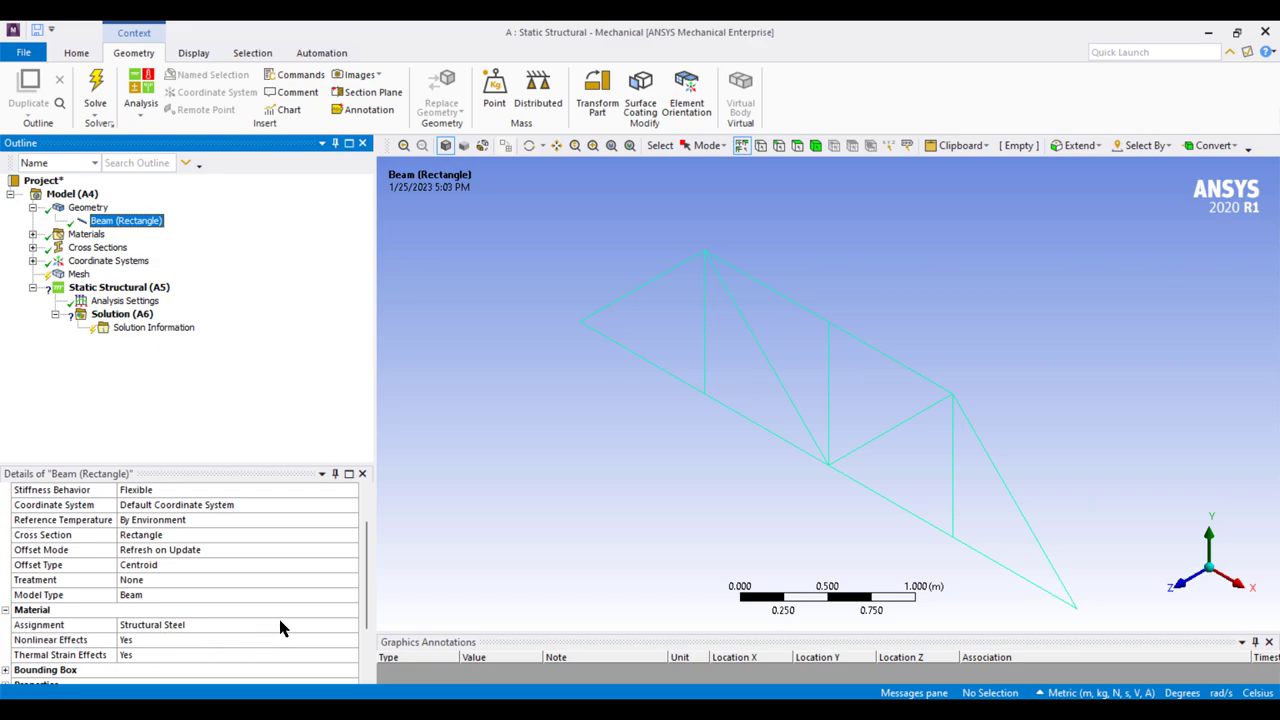
click(322, 630)
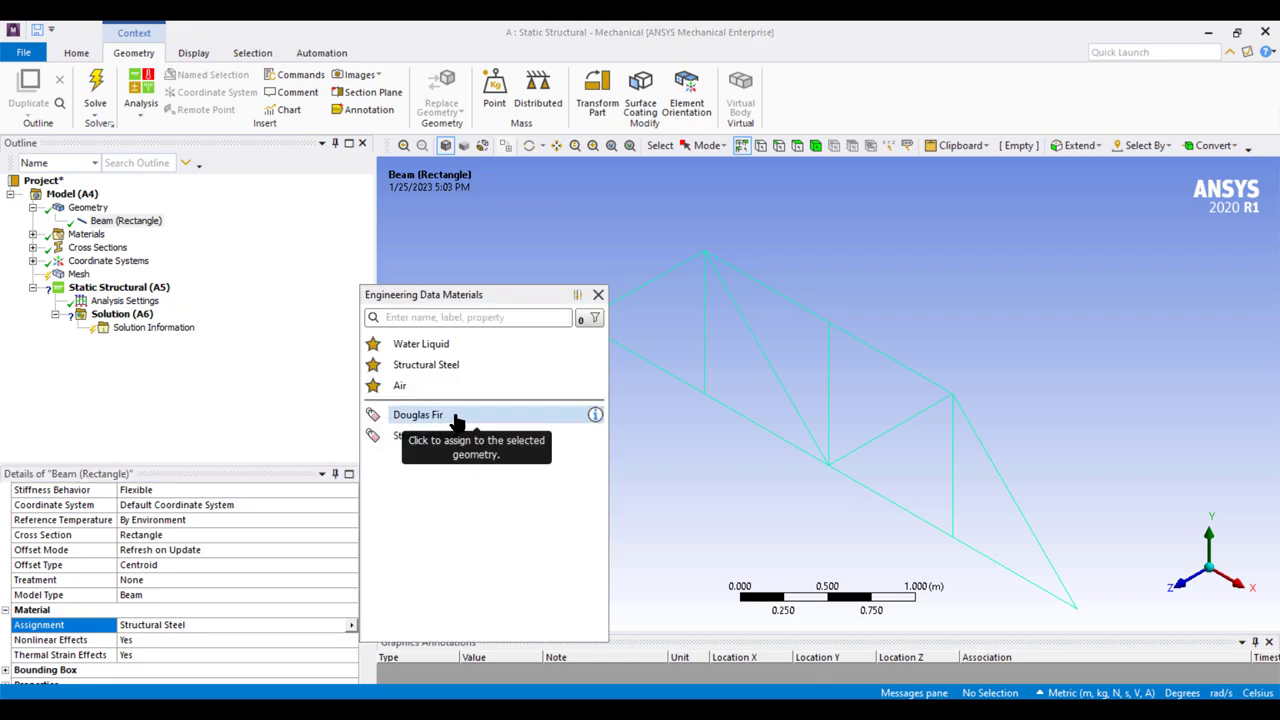
click(455, 418)
scroll(298, 608, up, 1)
scroll(267, 625, down, 2)
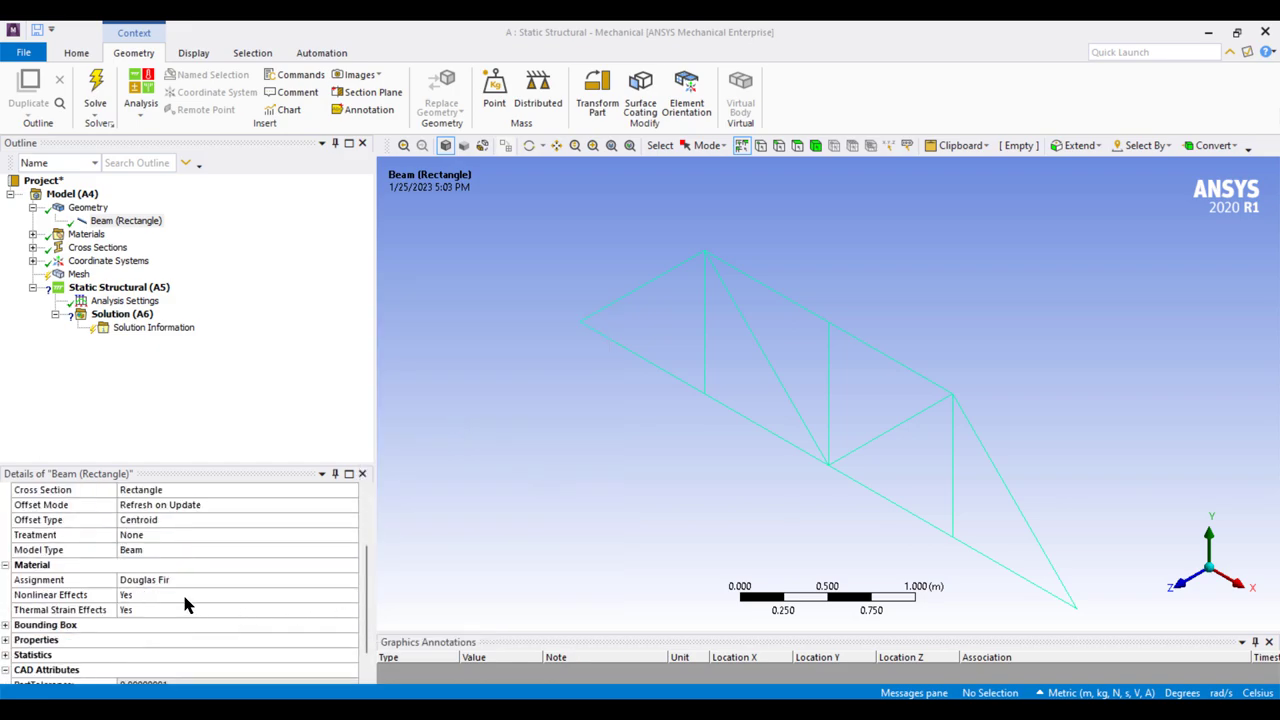
click(213, 347)
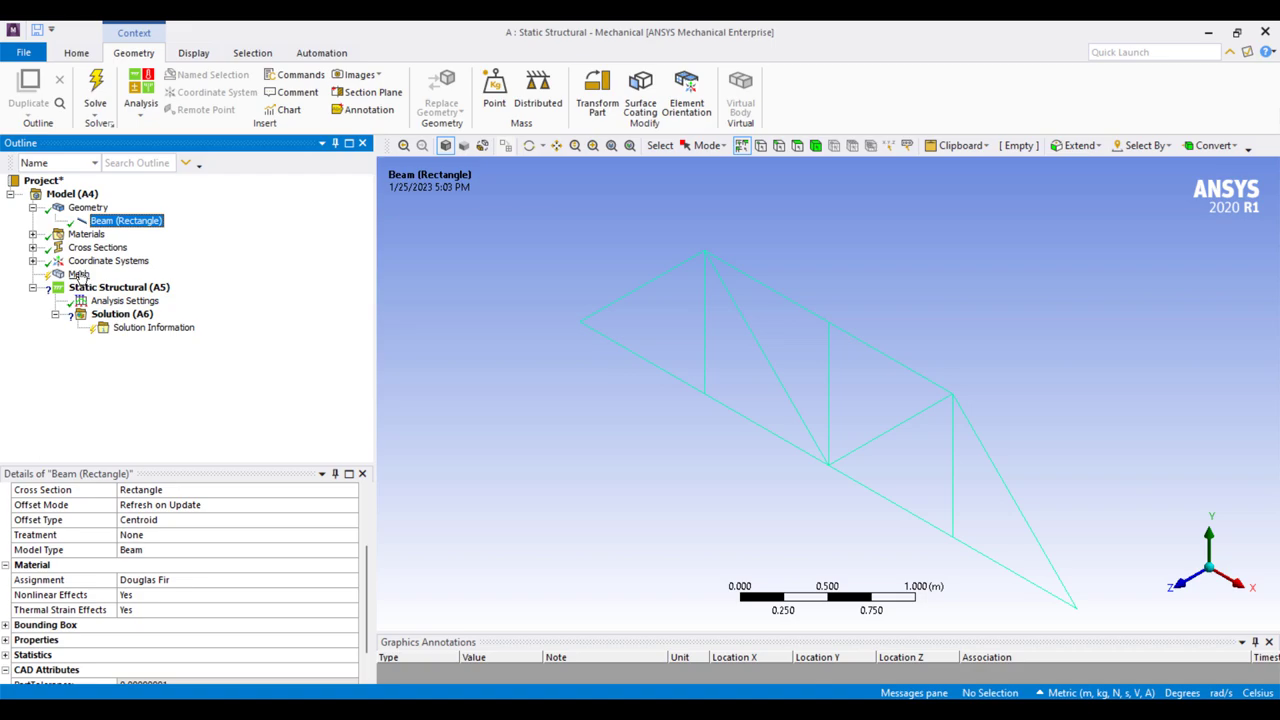
Generate the truss mesh with an element size of 10 m and show its node and element statistics
click(78, 273)
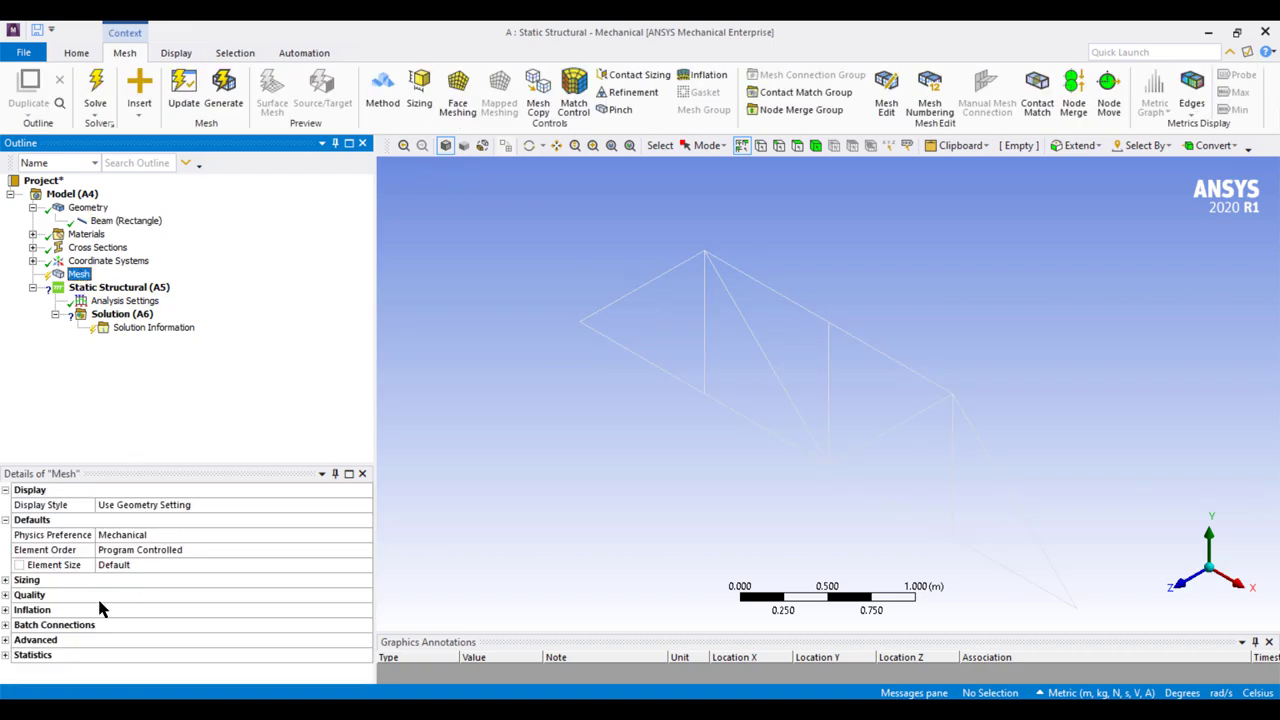
click(134, 564)
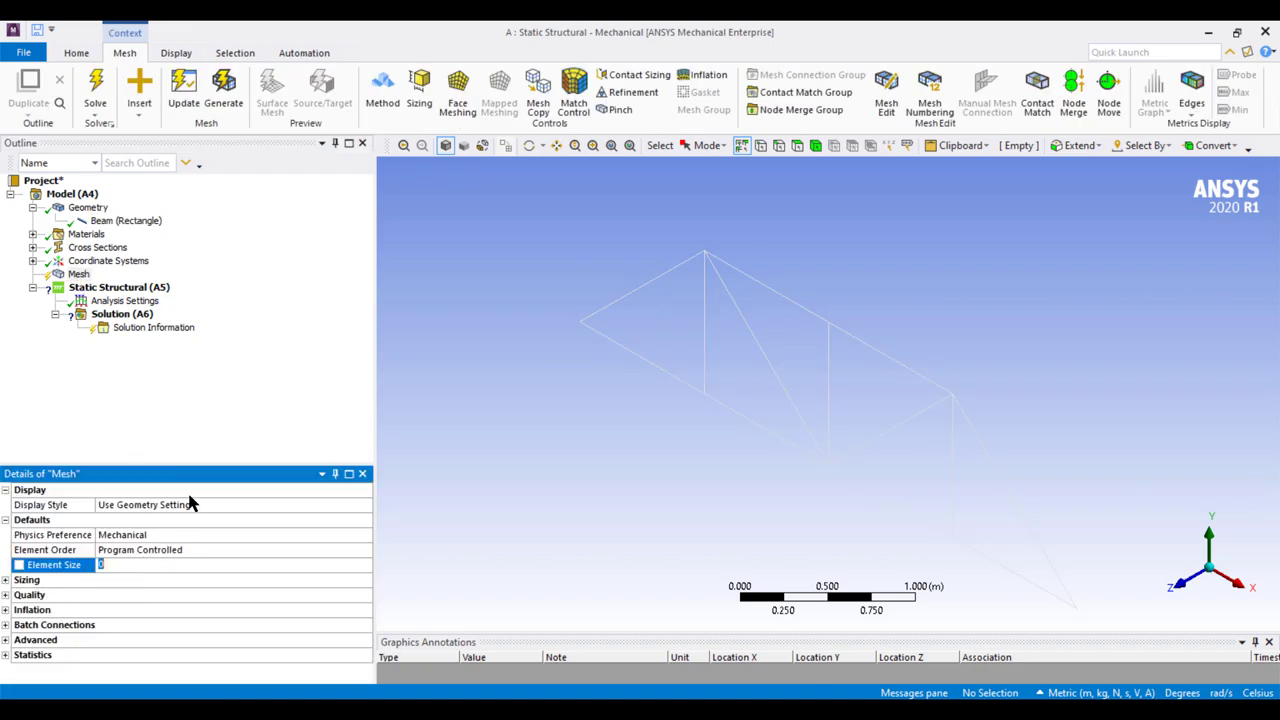
text(10)
key(Return)
right_click(80, 277)
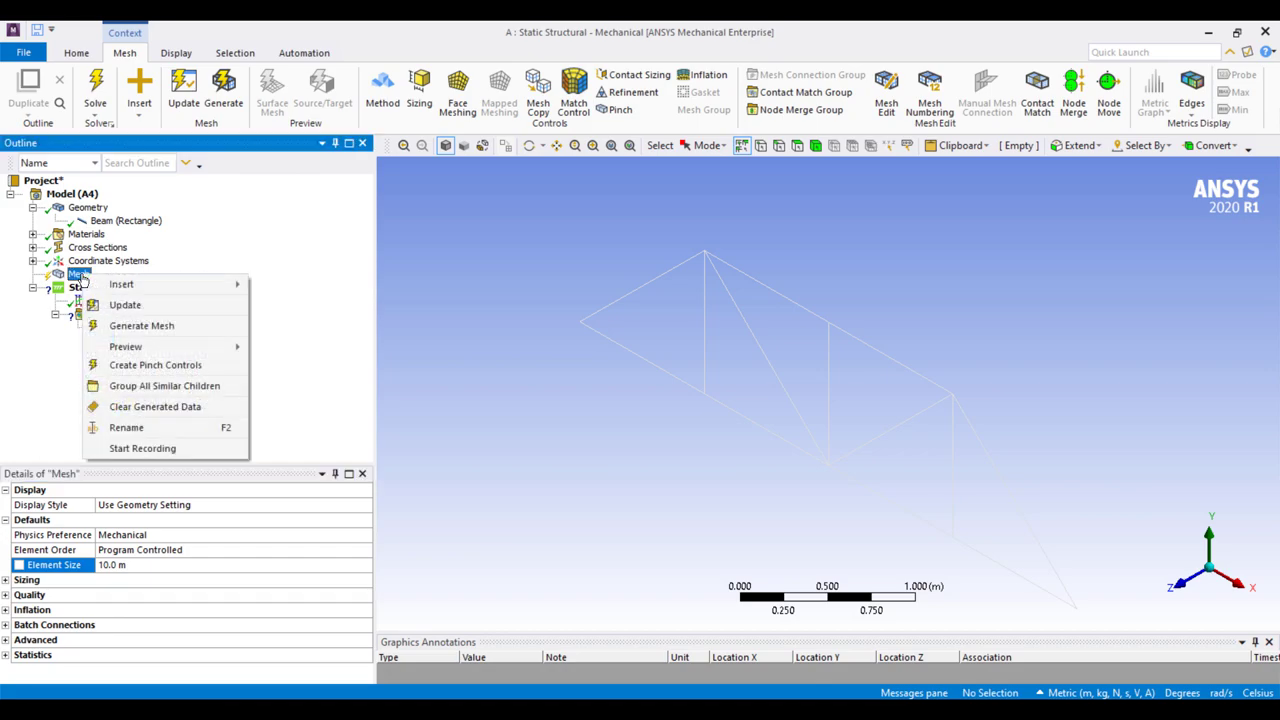
click(142, 327)
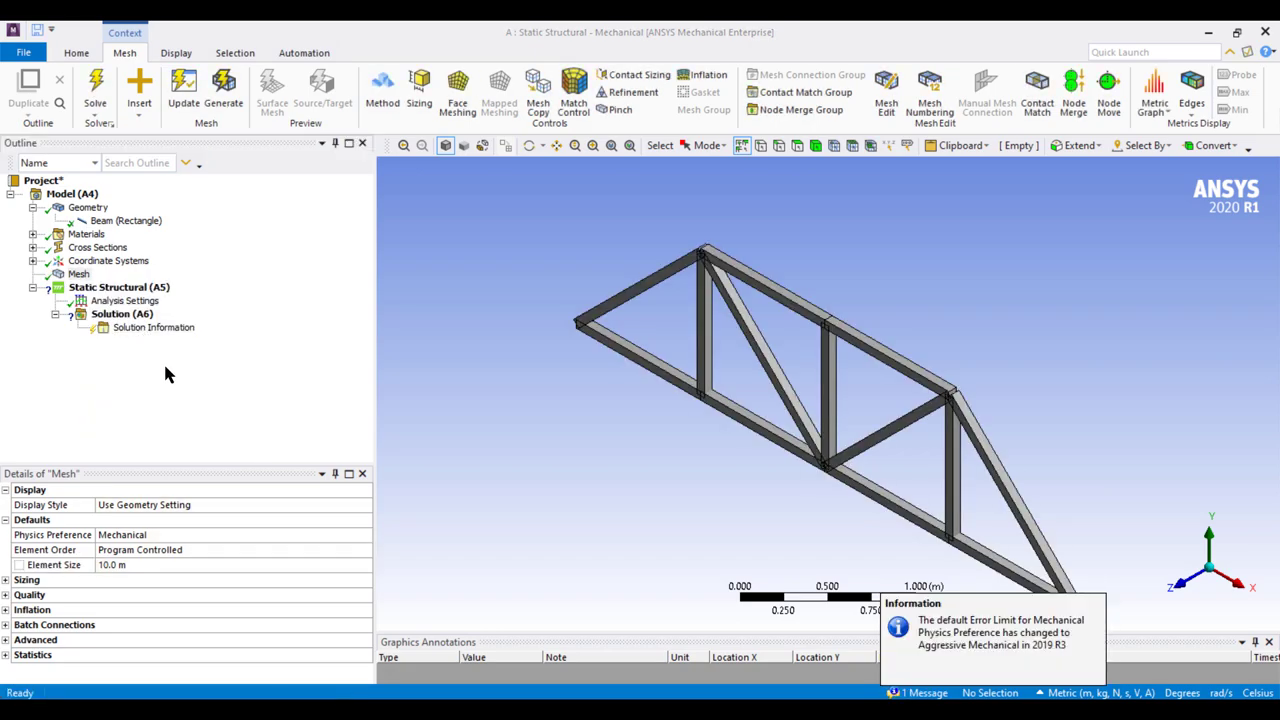
click(7, 656)
scroll(86, 669, down, 1)
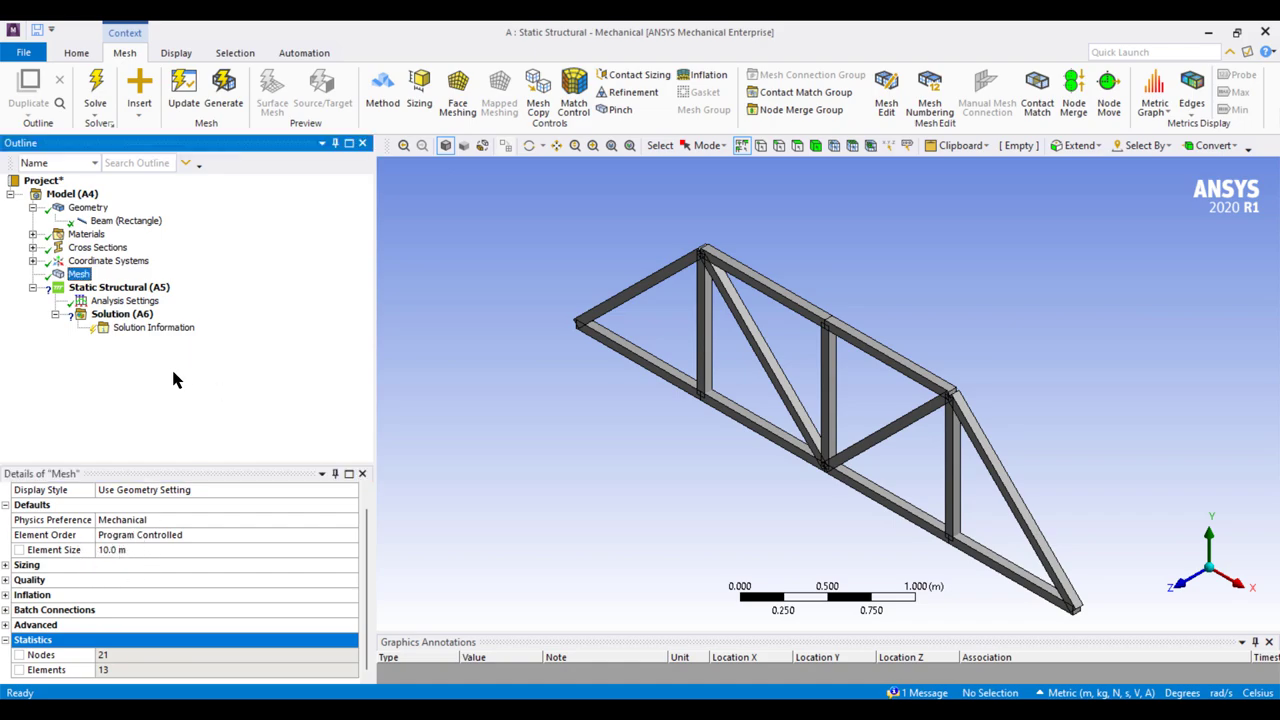
Add a fixed support to the static structural analysis, scoped to the two outer end vertices of the truss's bottom chord
click(128, 288)
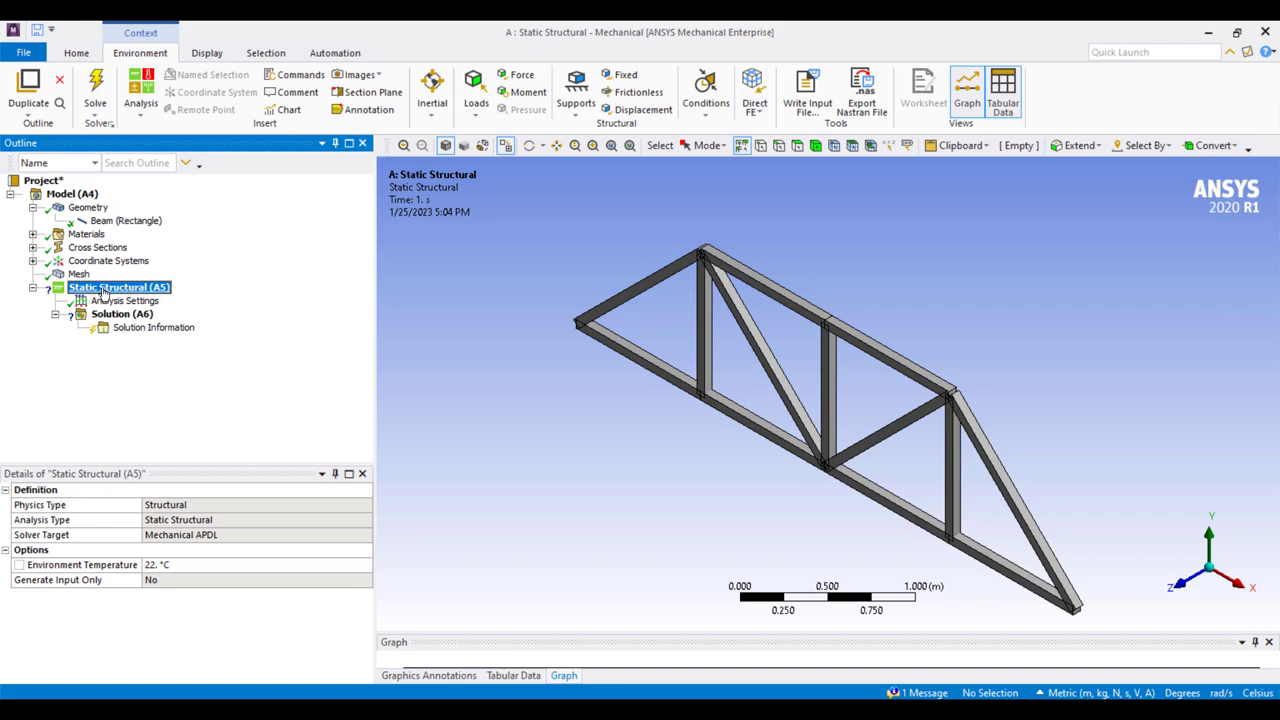
right_click(106, 292)
mouse_move(168, 296)
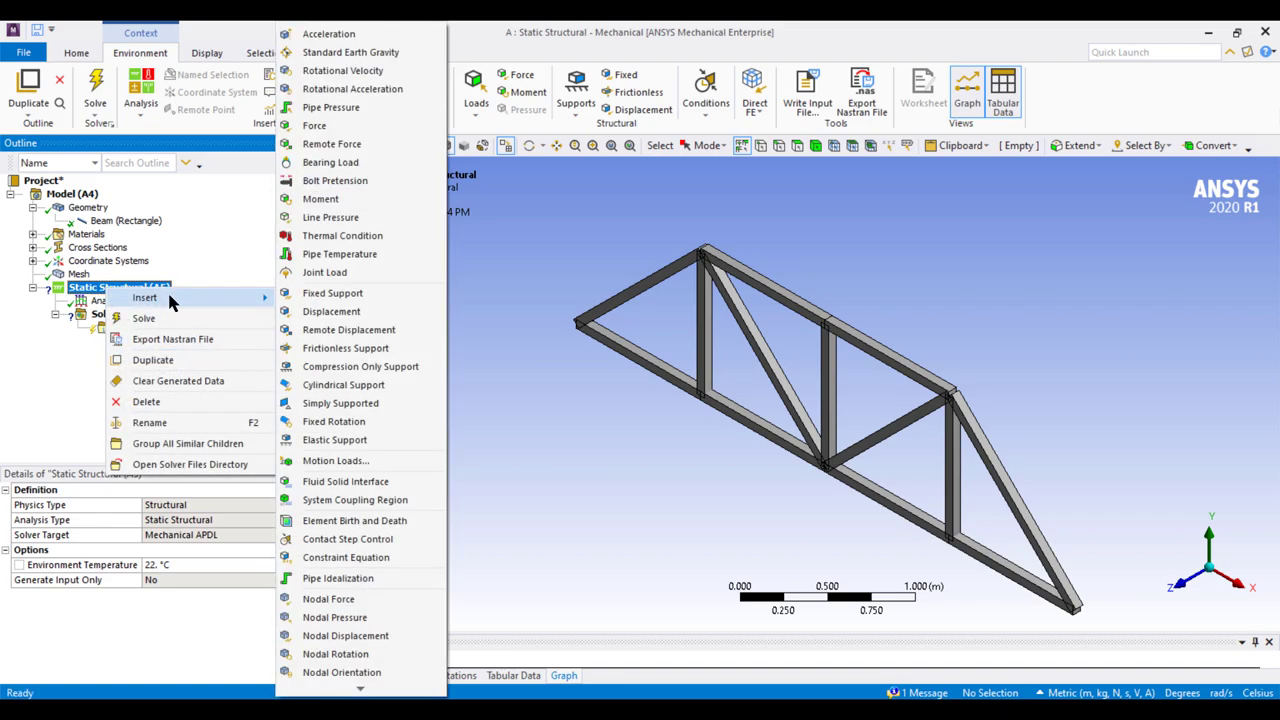
click(337, 293)
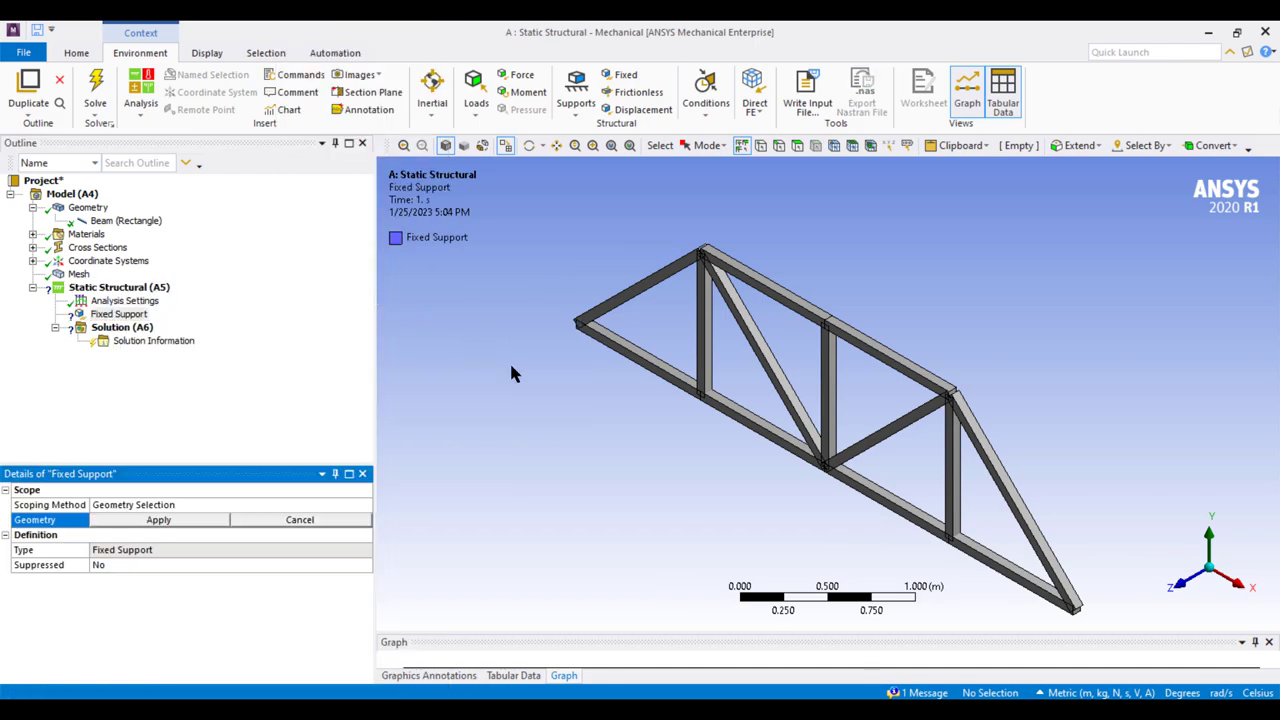
key(alt+Tab)
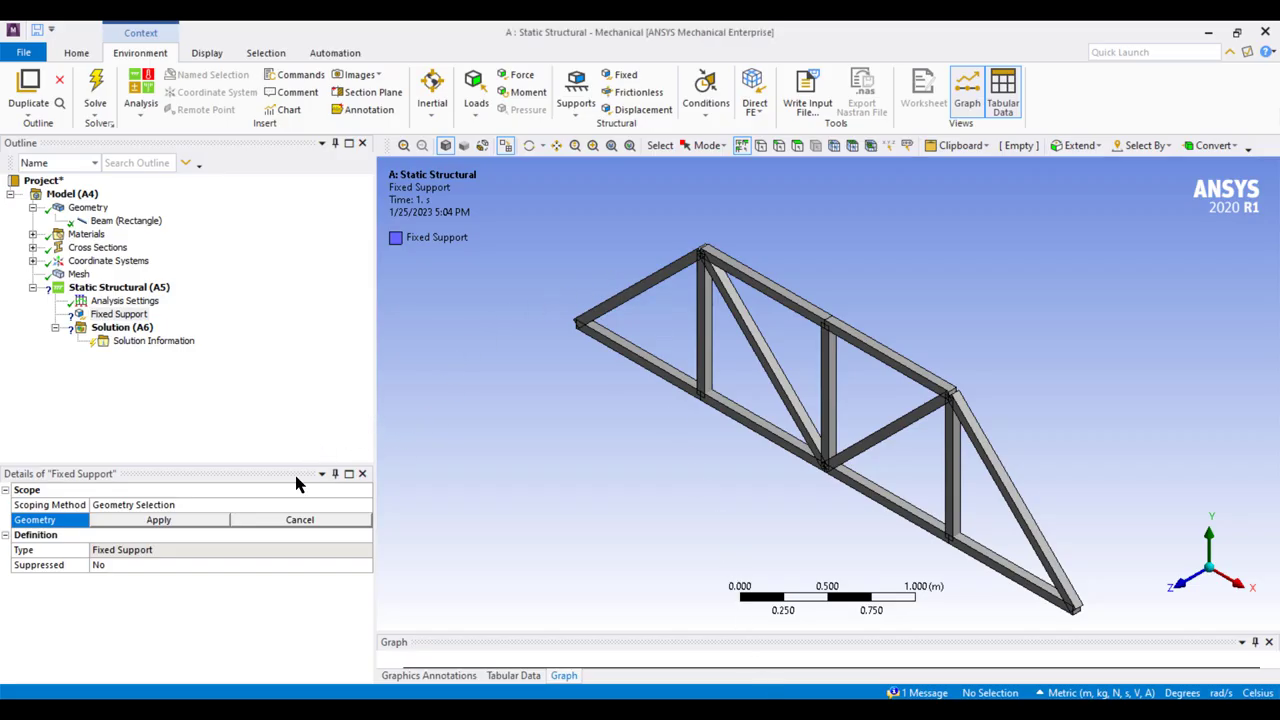
click(52, 522)
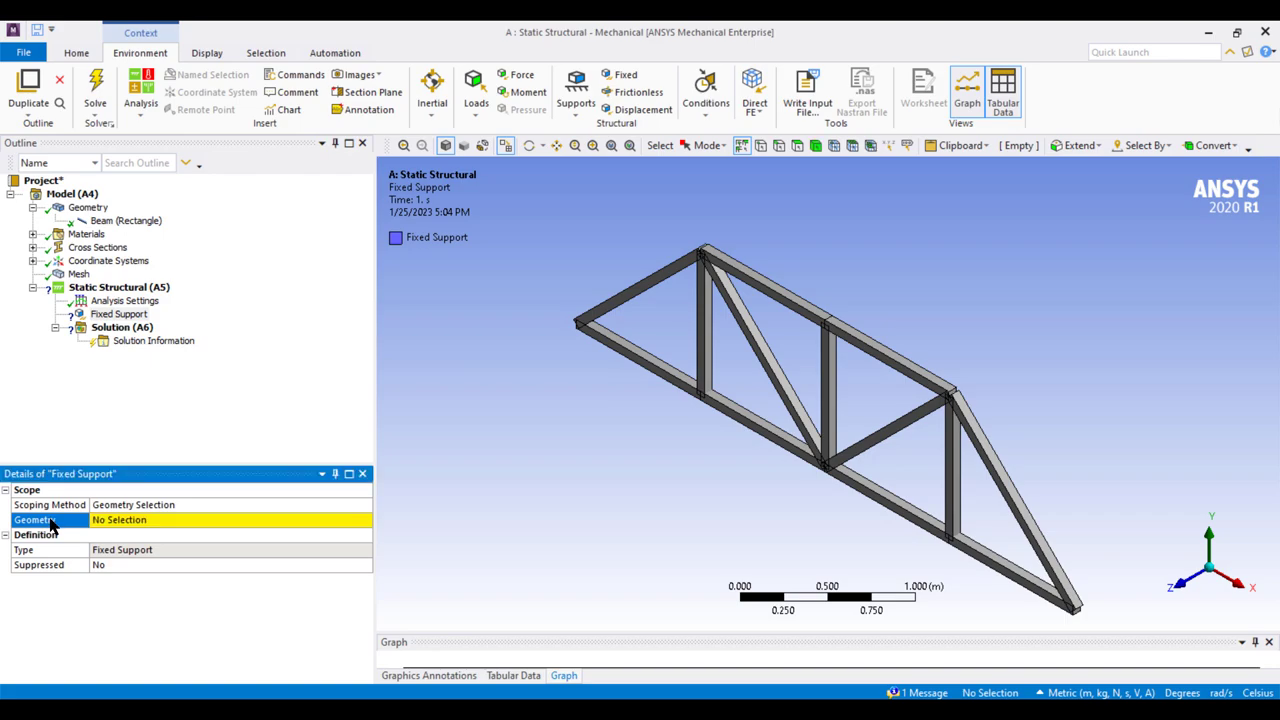
click(132, 522)
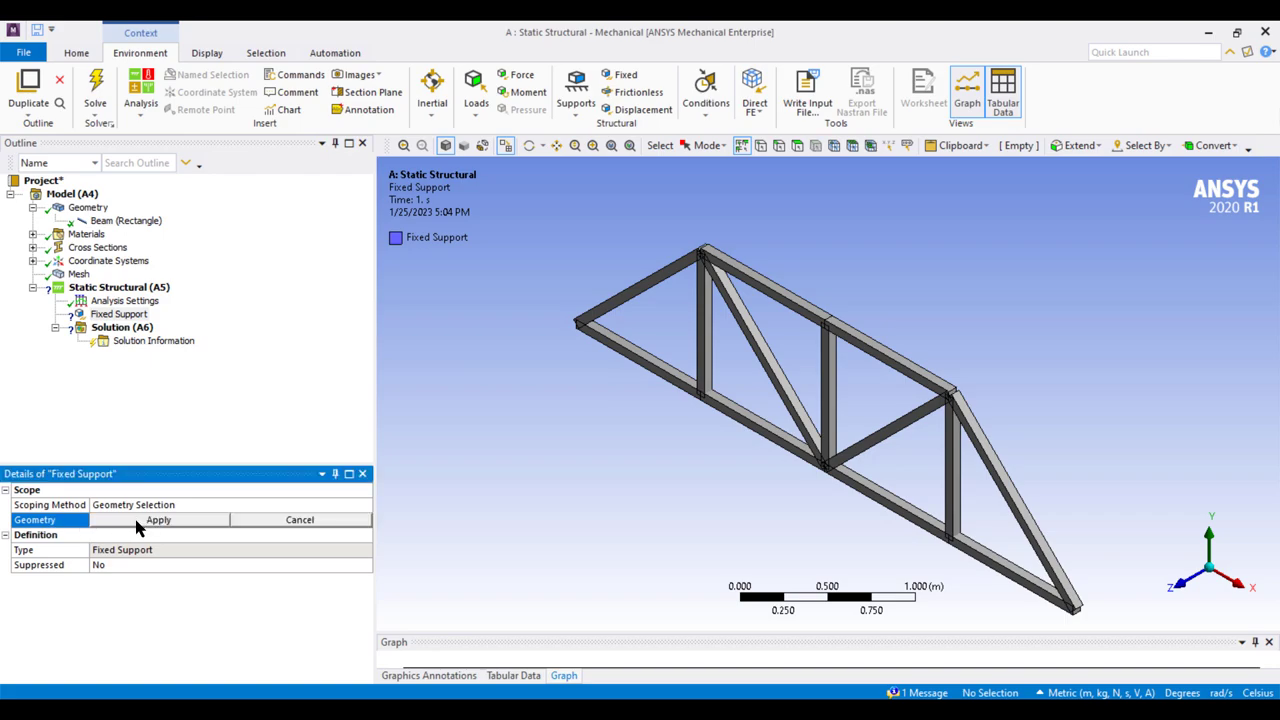
click(761, 146)
click(580, 326)
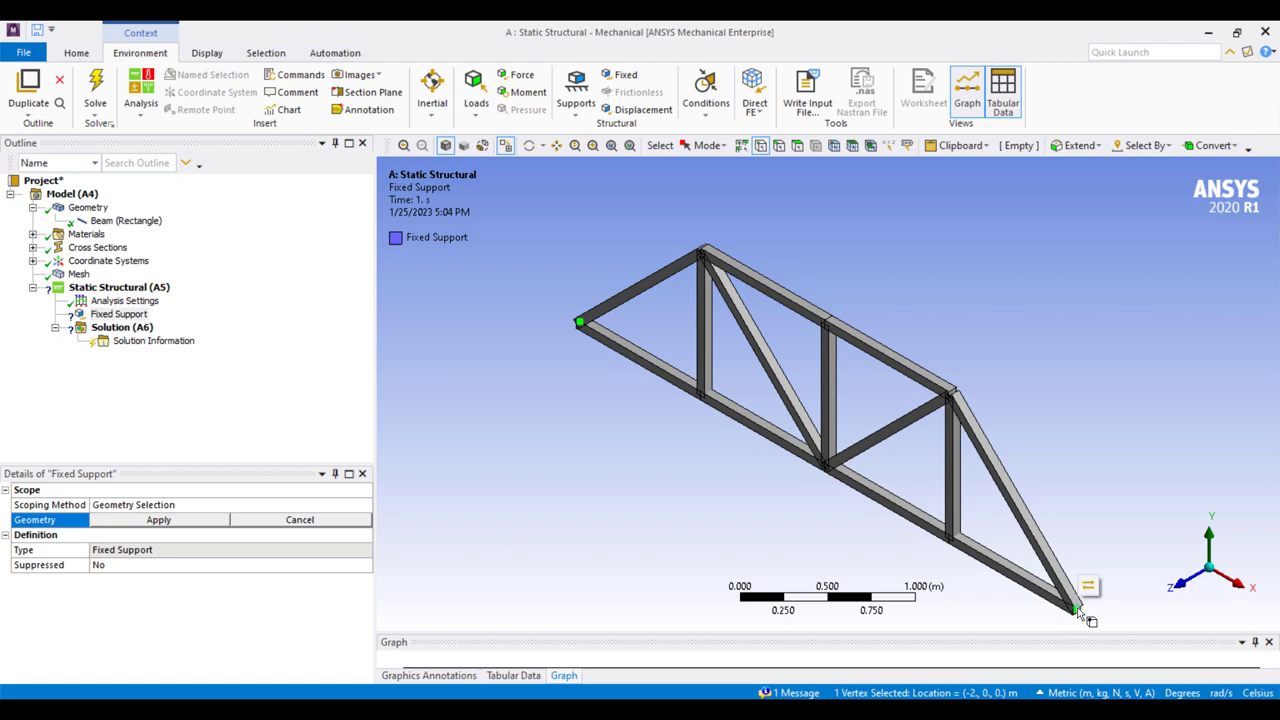
ctrl+click(1076, 608)
click(157, 519)
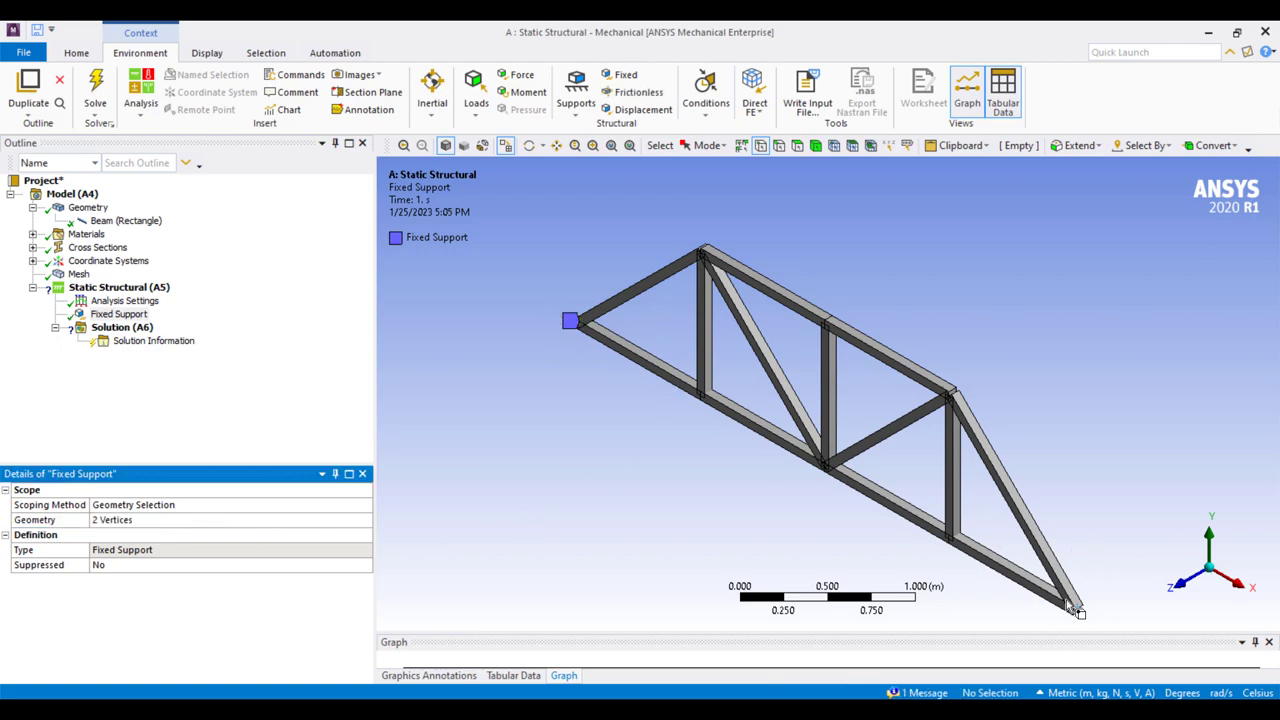
click(230, 408)
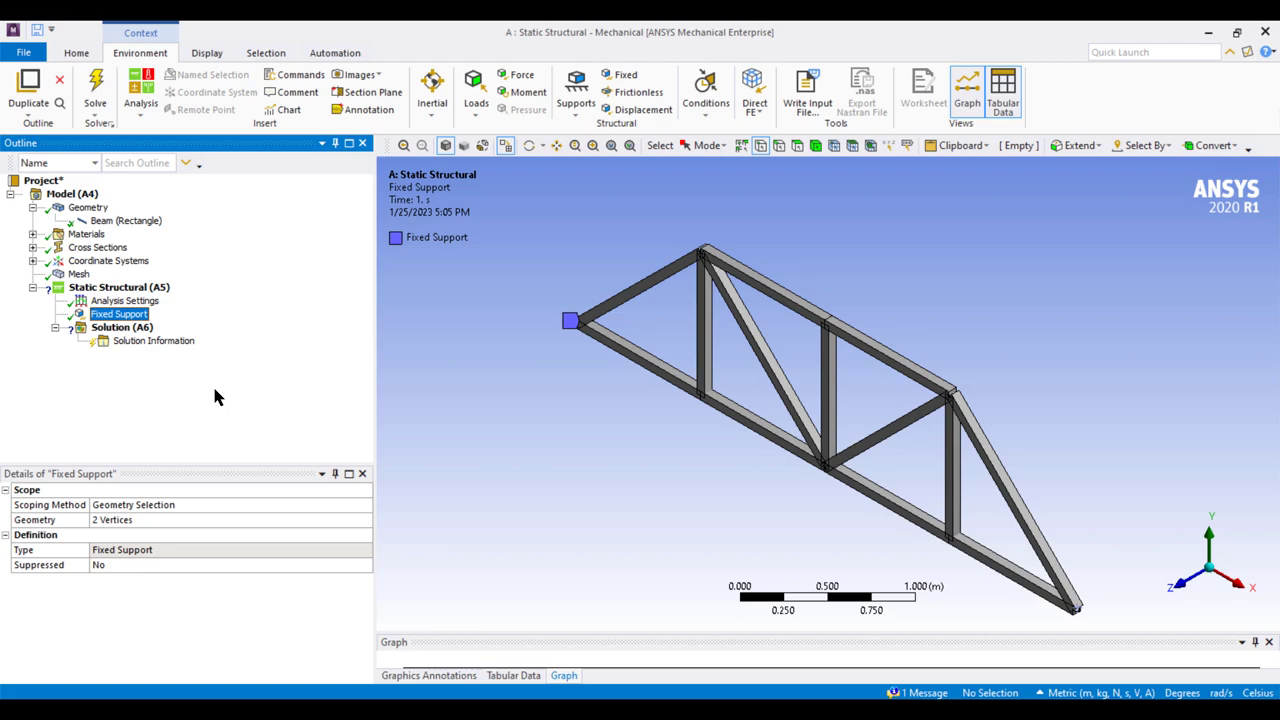
Check the loads in the Bar and Truss.png problem image and add a force defined by Components to the static structural analysis
click(636, 690)
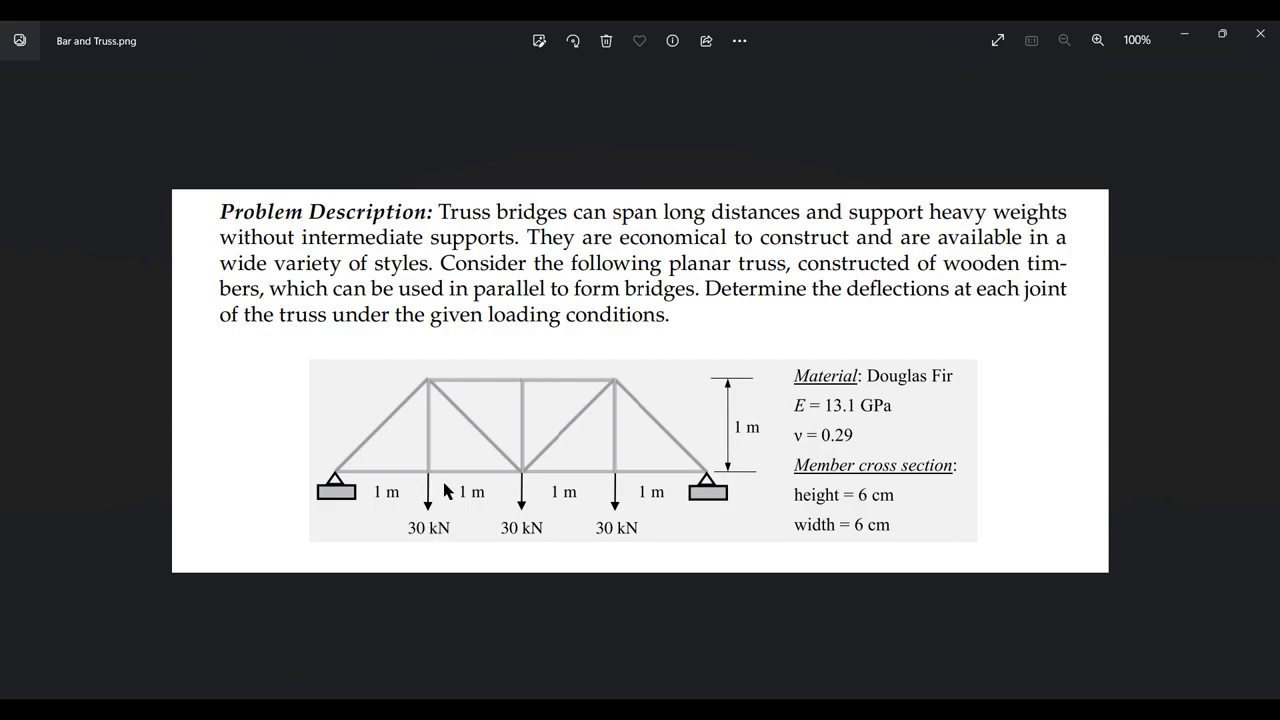
key(alt+Tab)
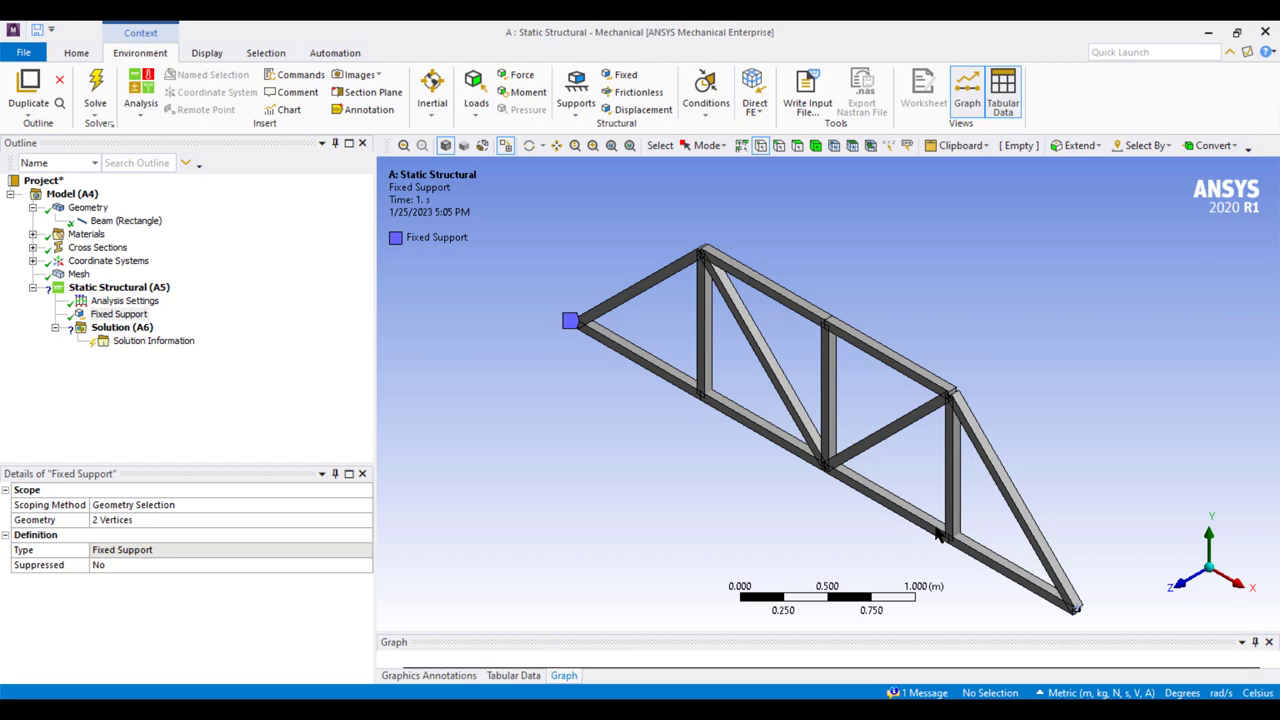
click(107, 290)
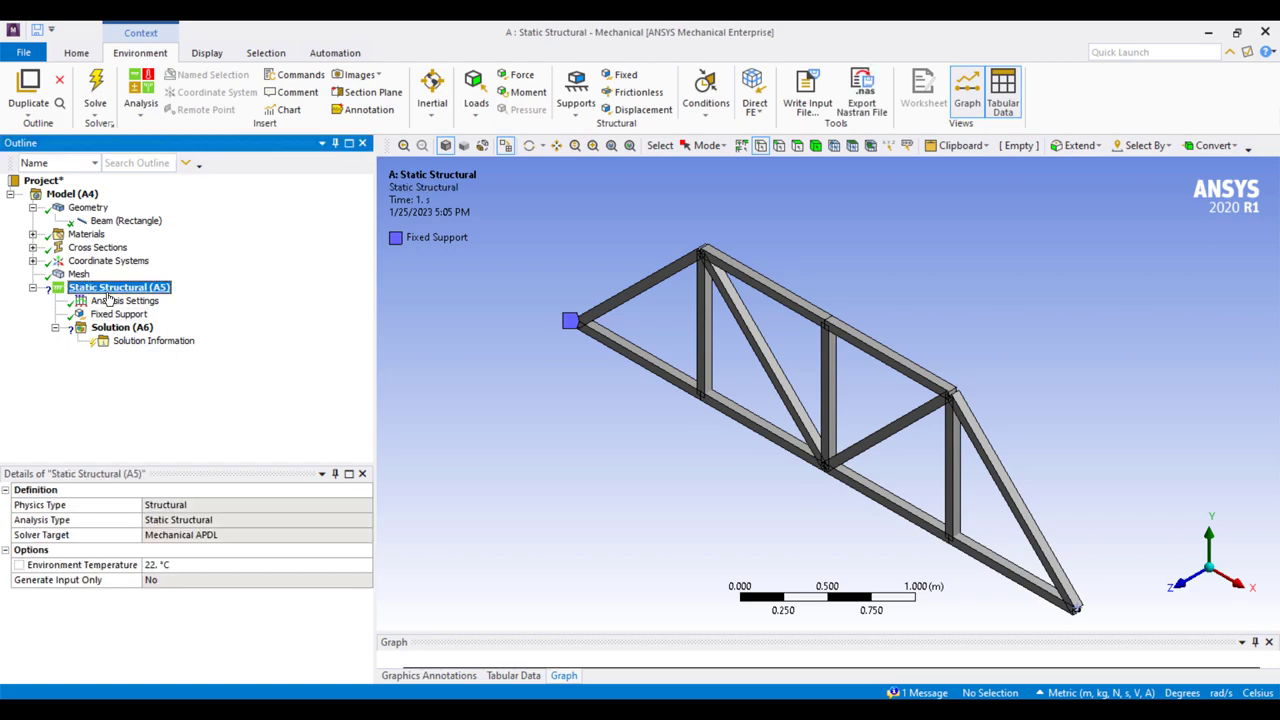
right_click(108, 292)
mouse_move(168, 306)
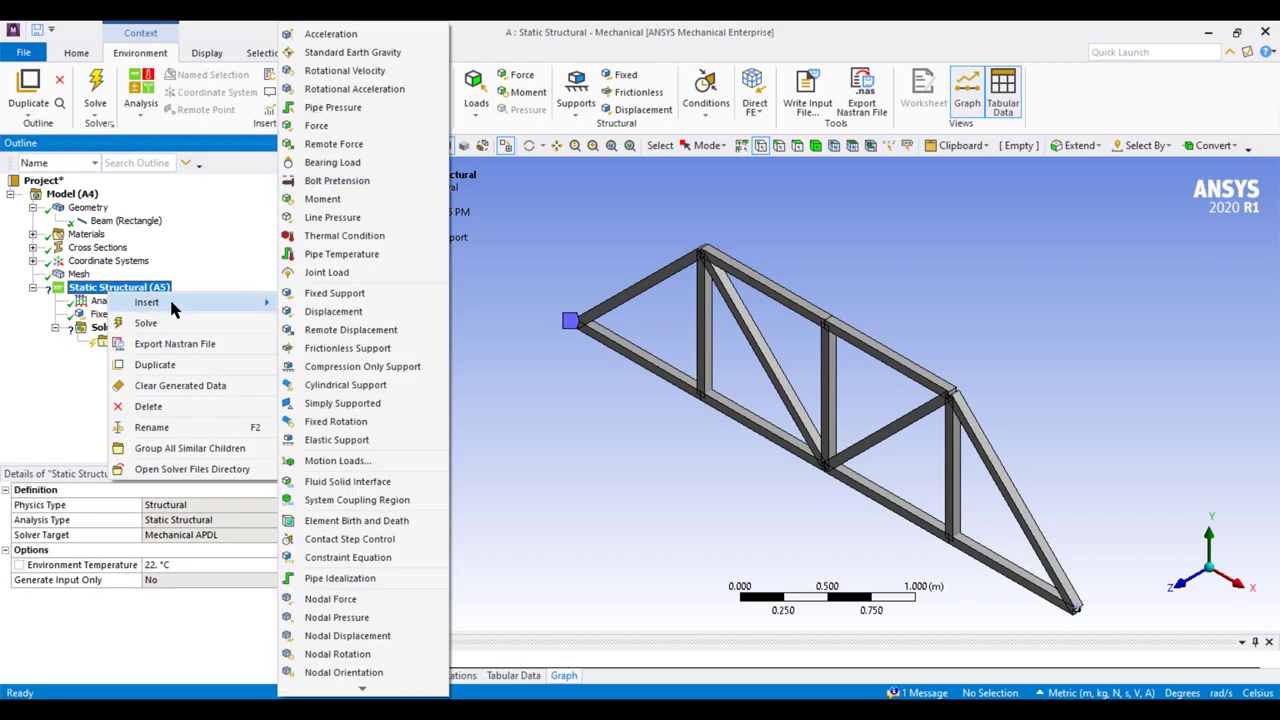
click(318, 126)
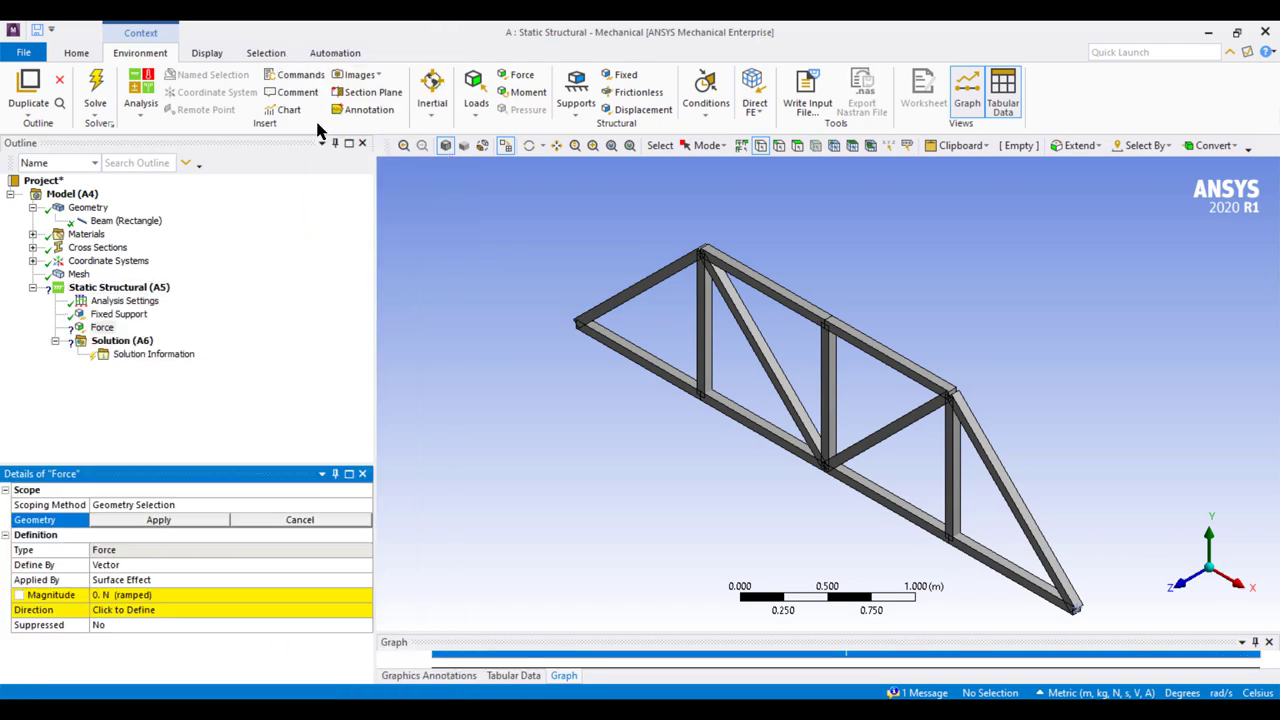
click(208, 562)
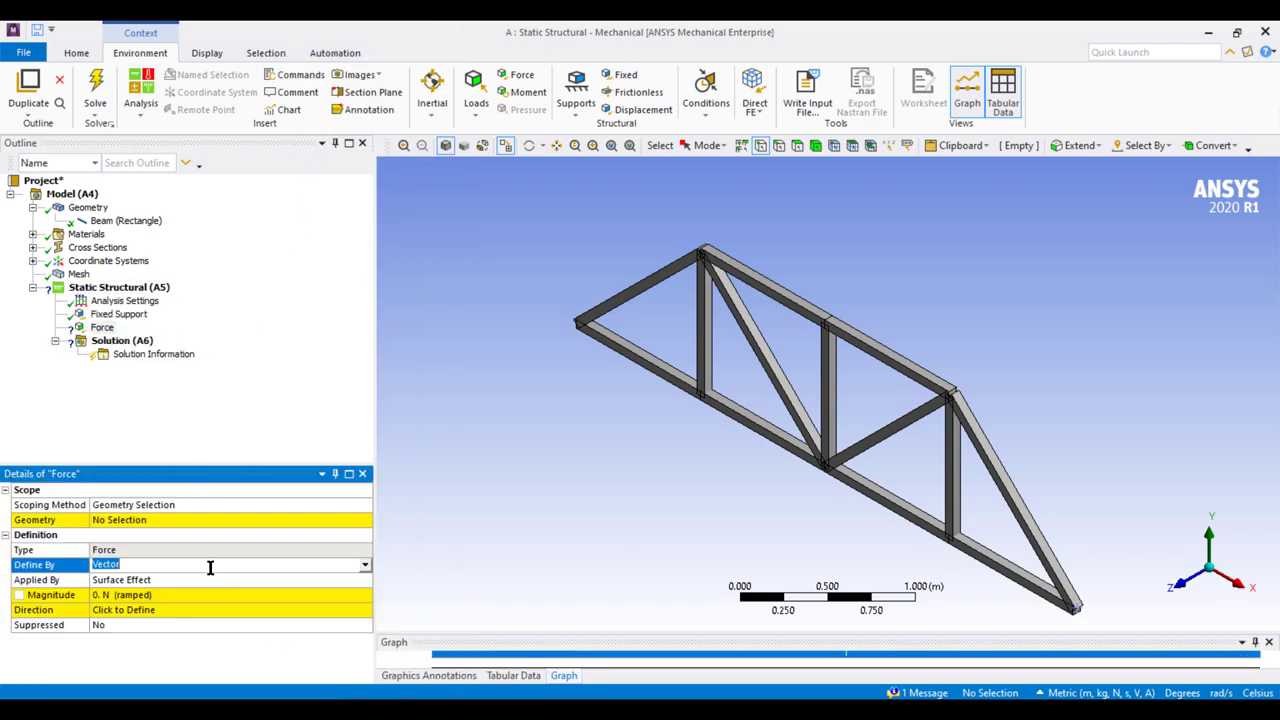
click(364, 565)
click(352, 580)
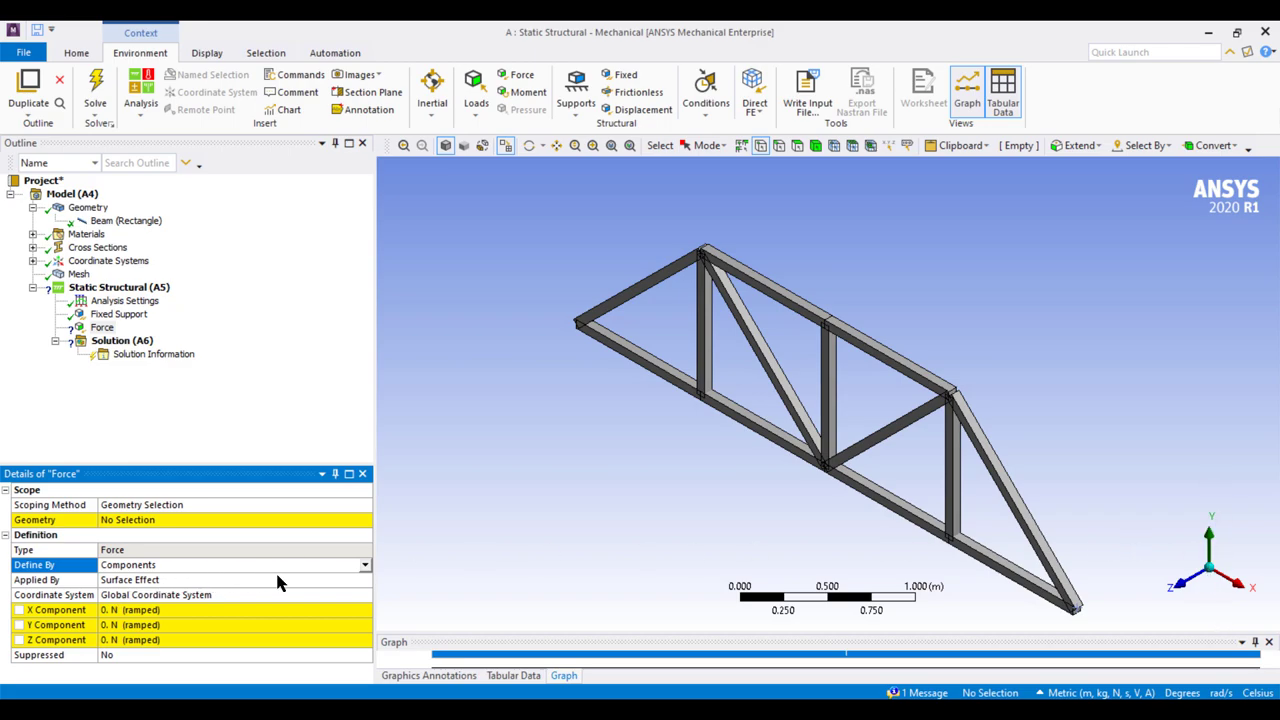
Apply the force to the three inner bottom-chord joints with a Y component of -90000 N
click(243, 522)
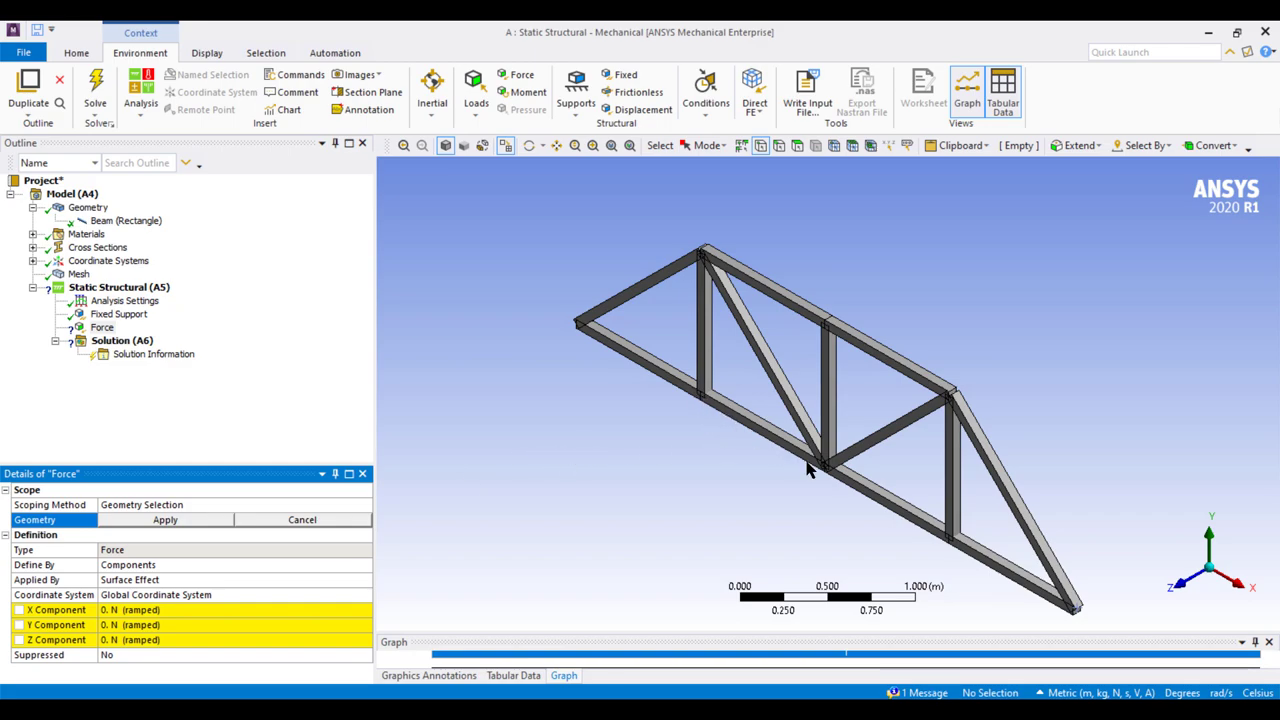
click(703, 397)
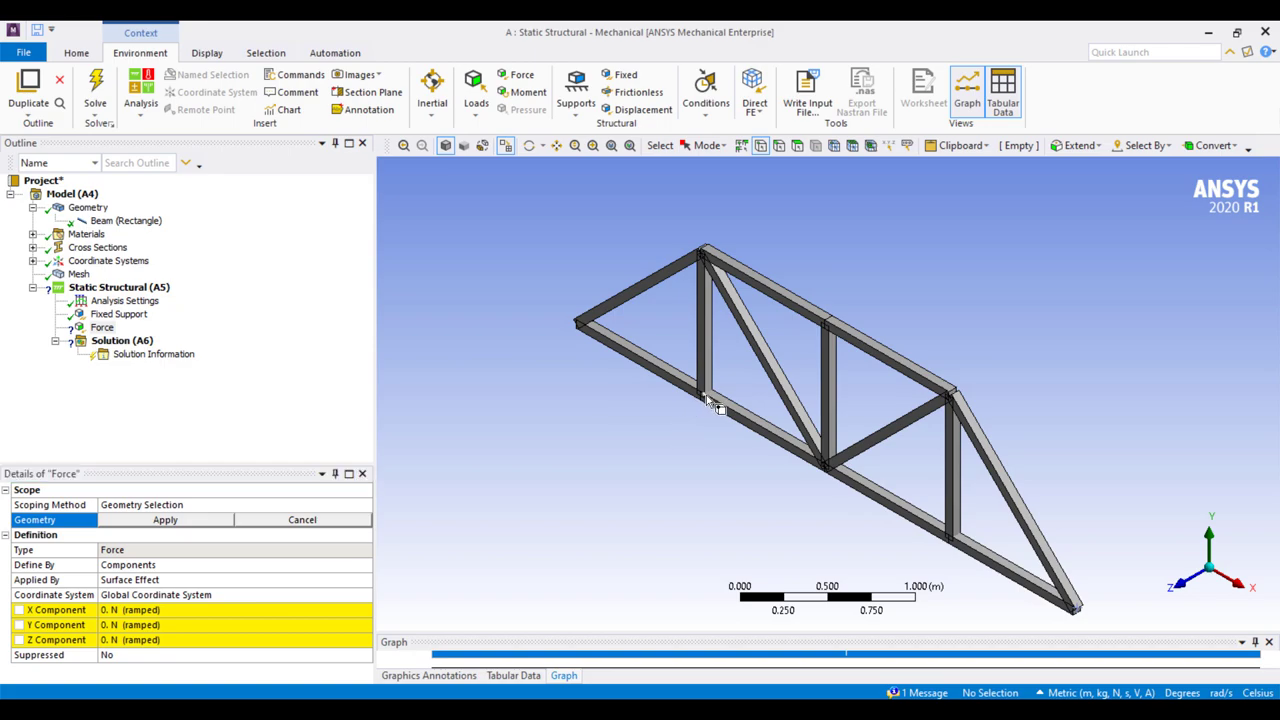
ctrl+click(828, 468)
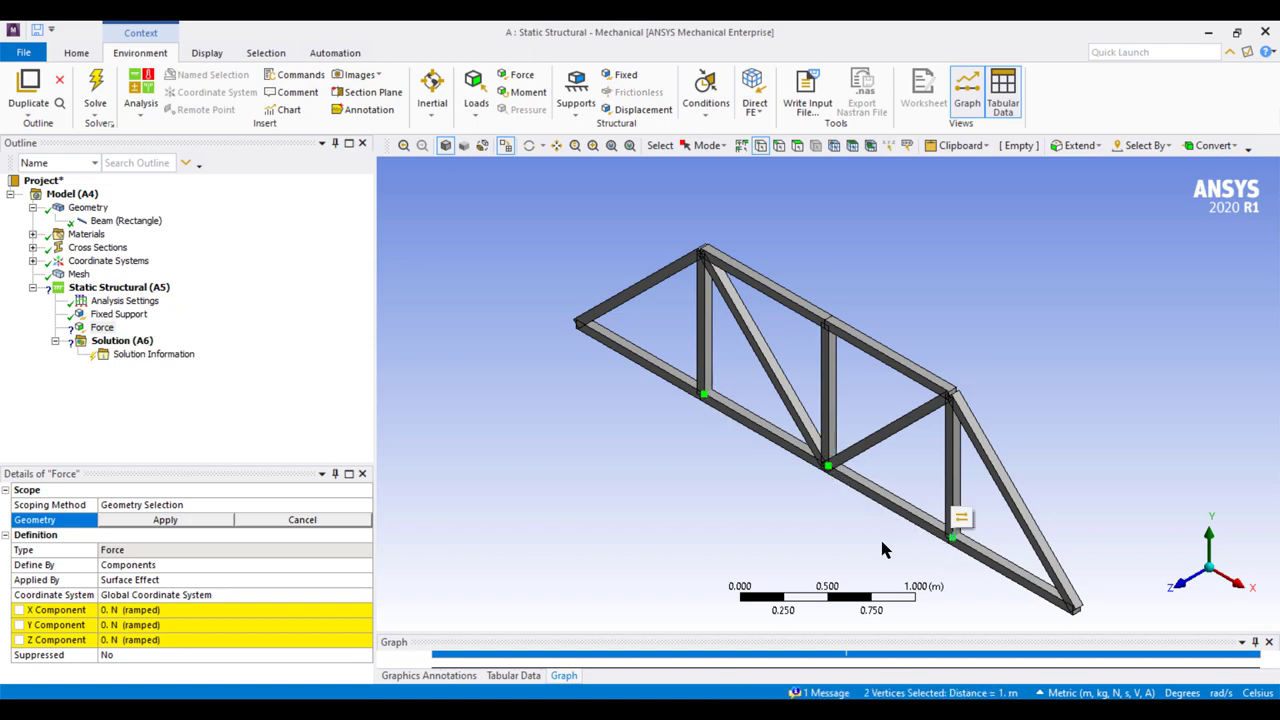
click(172, 521)
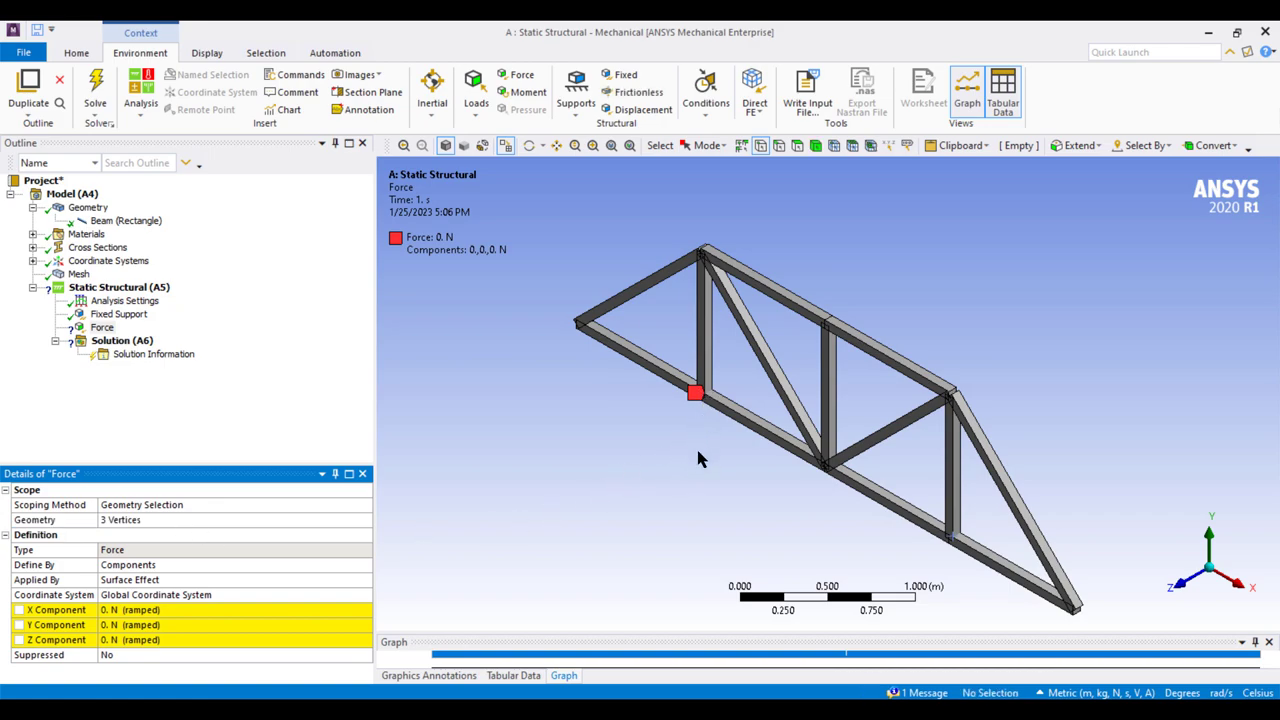
click(128, 625)
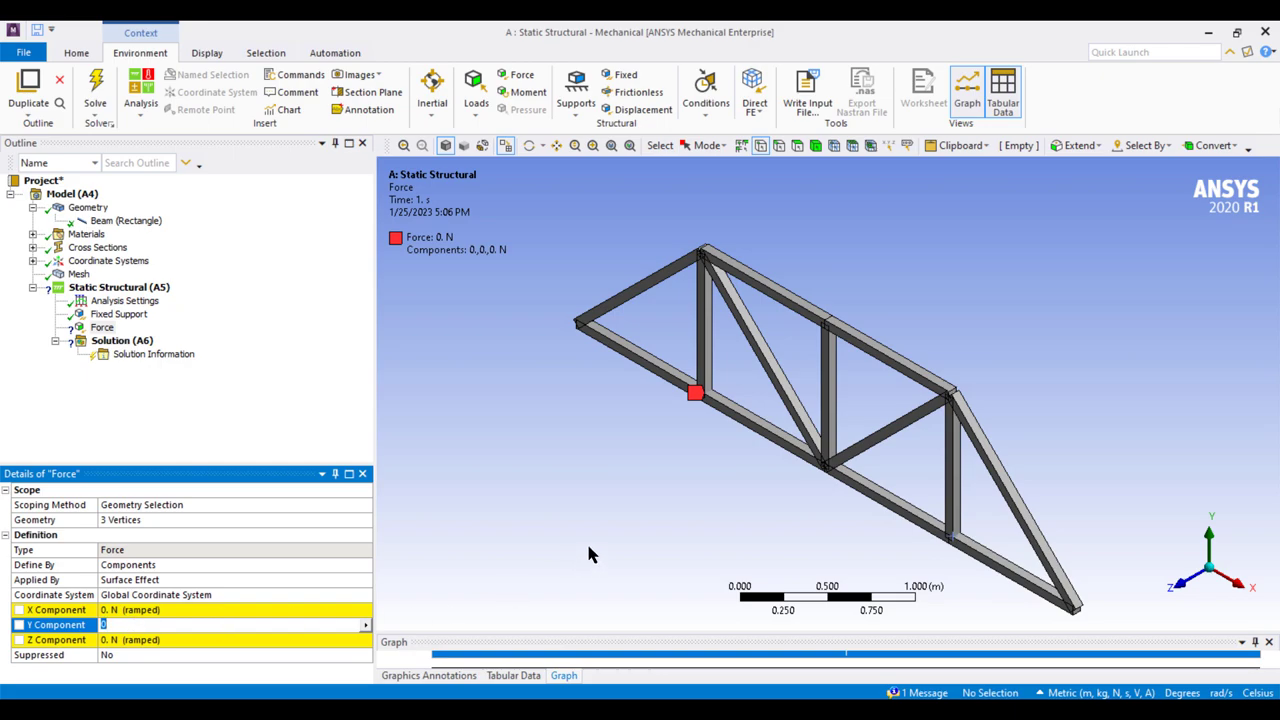
text(-90000)
key(Return)
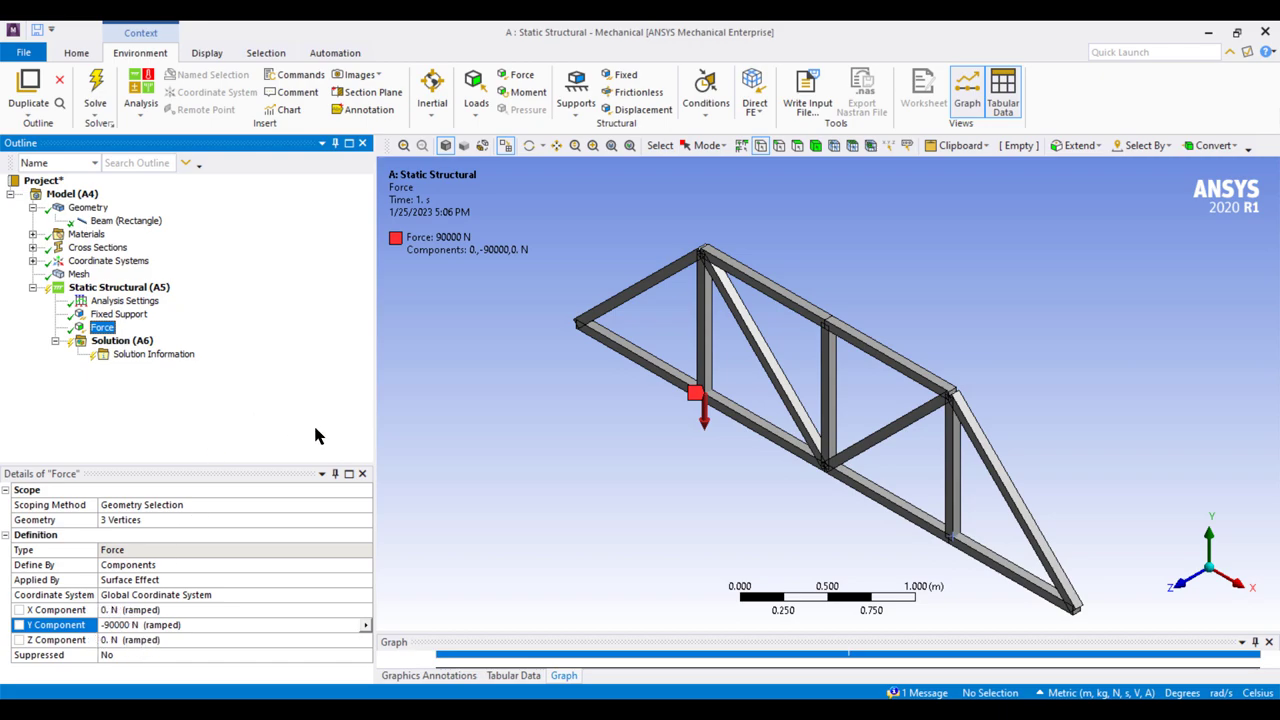
Add a Total Deformation result to the solution of the static structural analysis
key(alt+Tab)
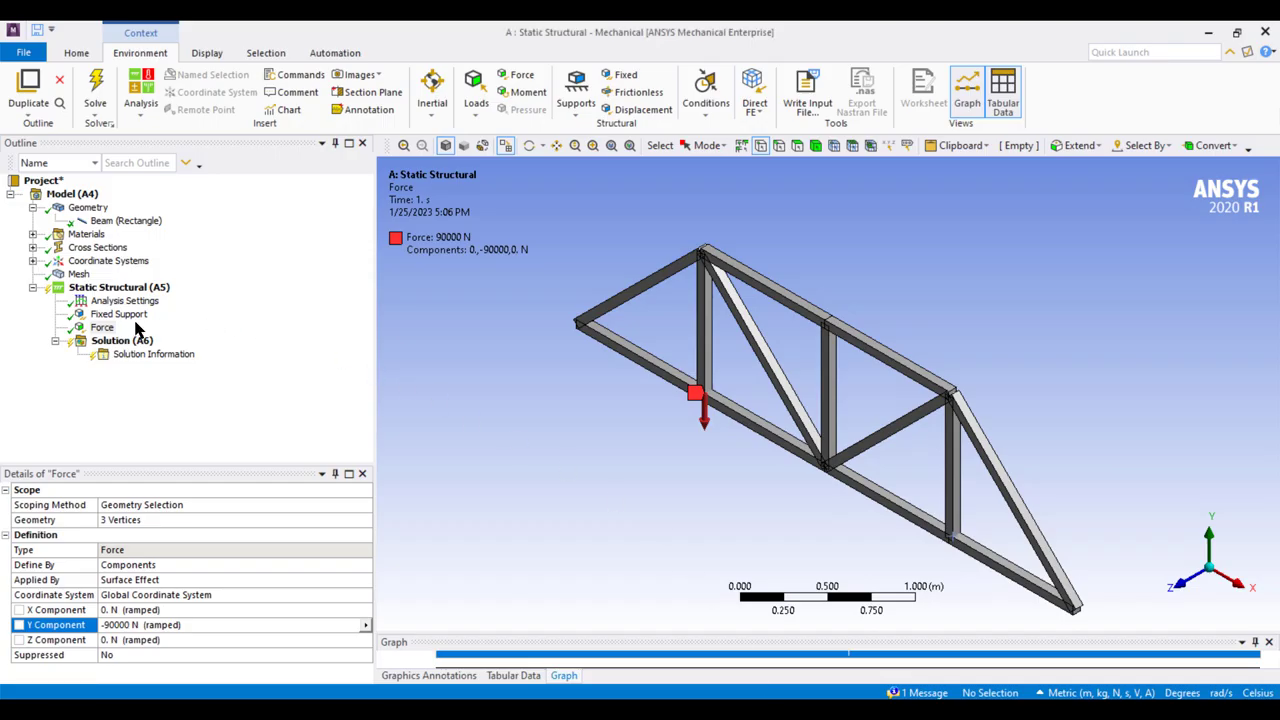
click(128, 344)
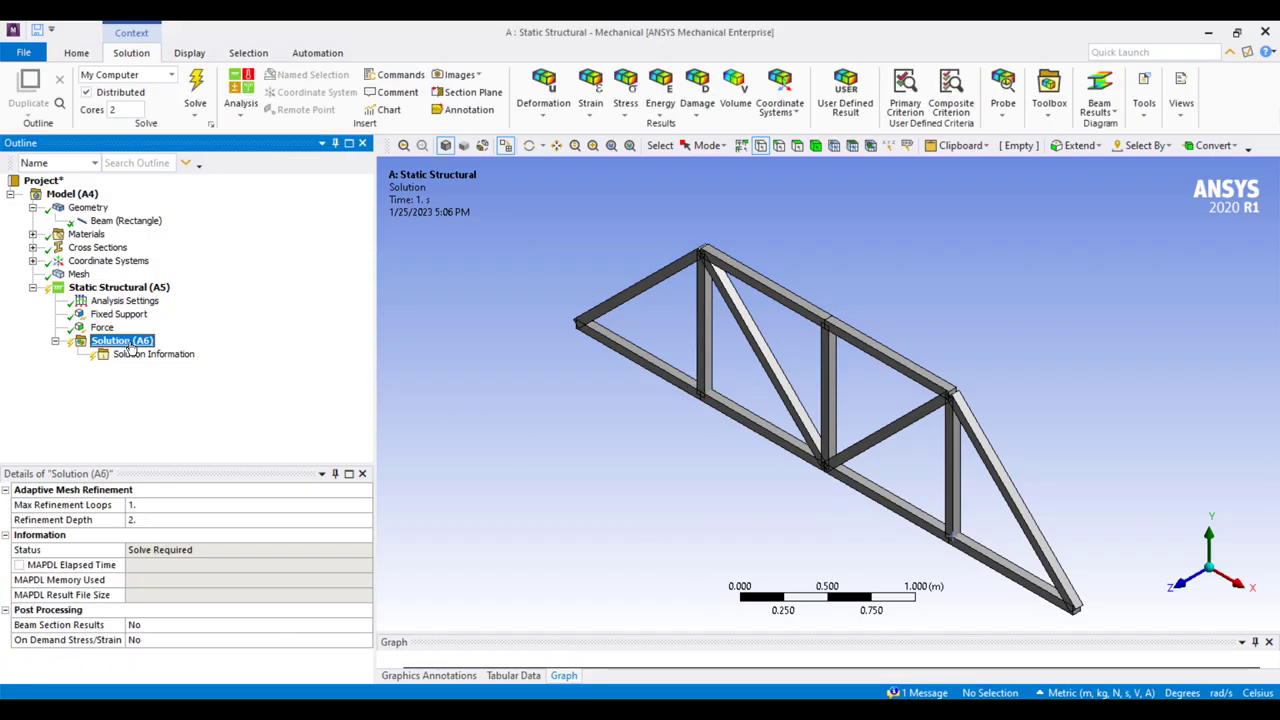
right_click(128, 344)
mouse_move(243, 355)
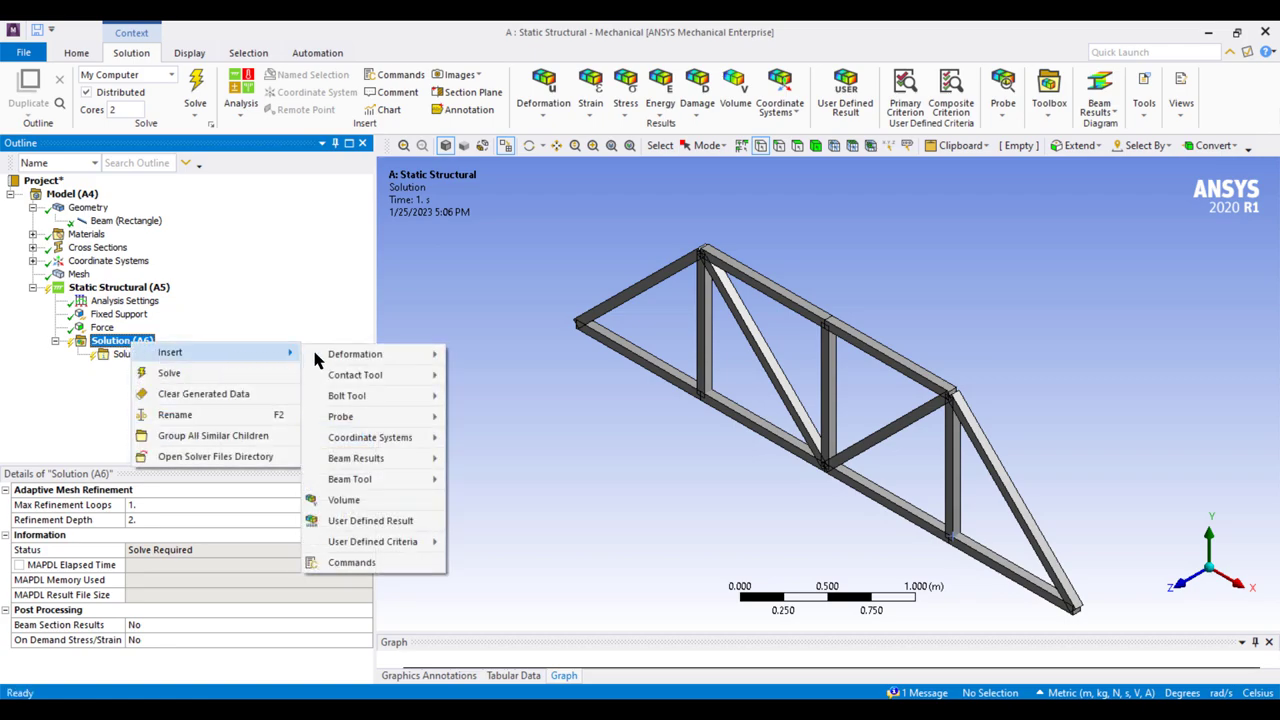
mouse_move(392, 363)
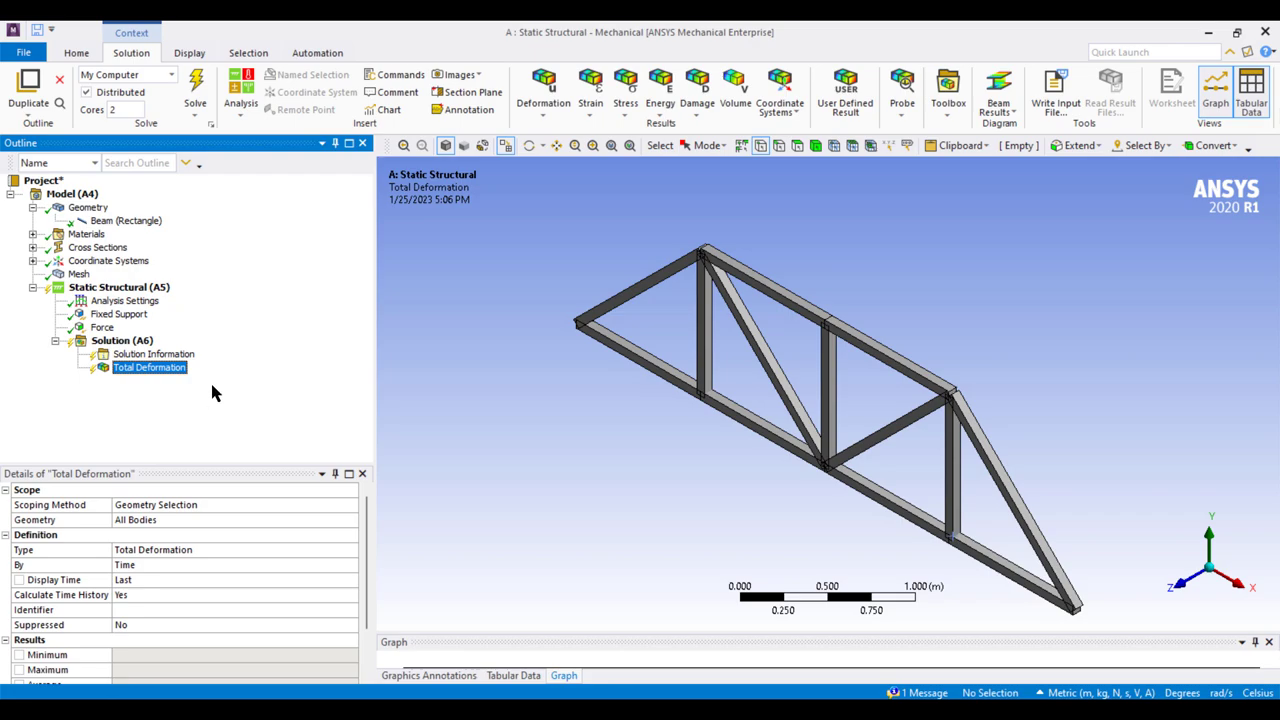
Solve the static structural analysis and display the Total Deformation result on the truss
click(129, 342)
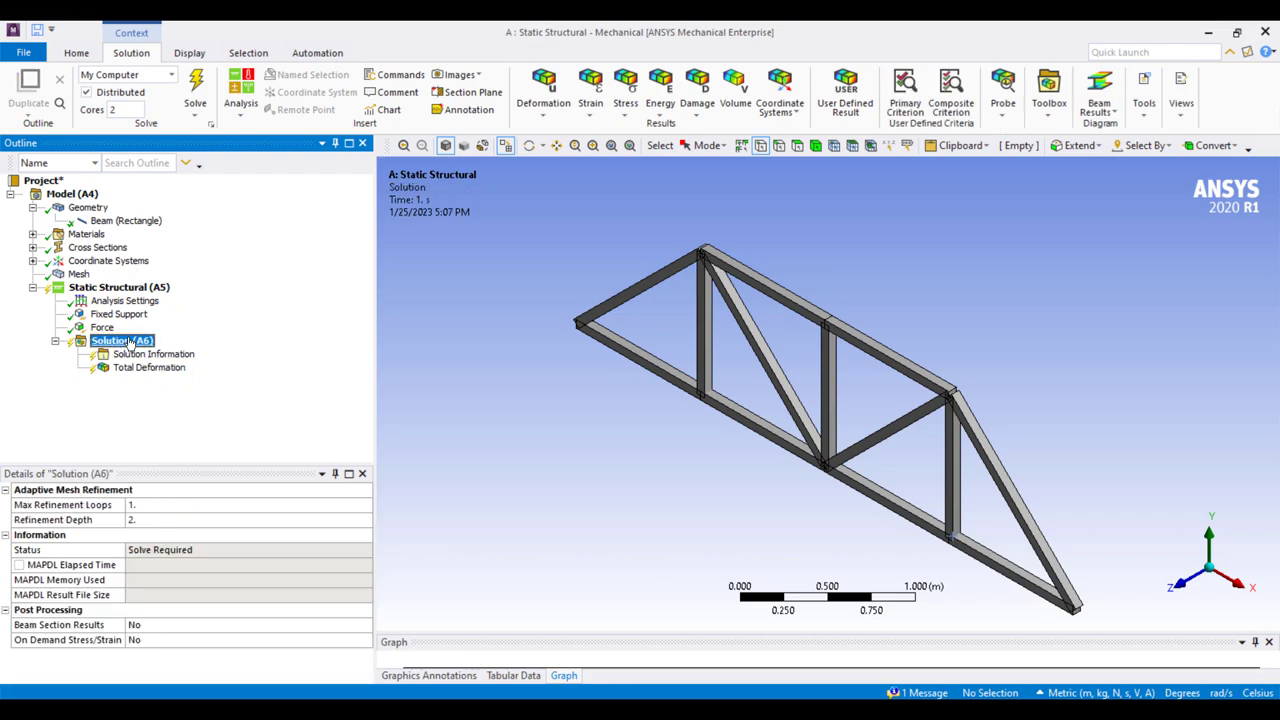
right_click(129, 342)
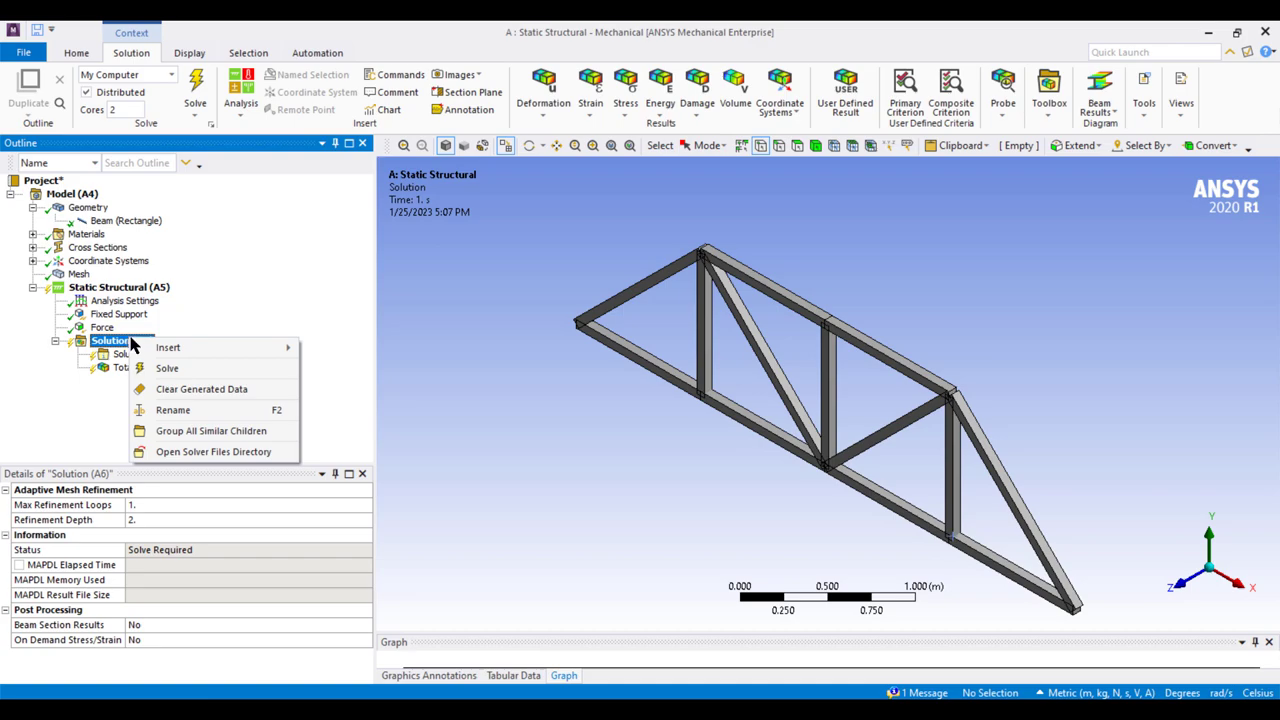
click(168, 369)
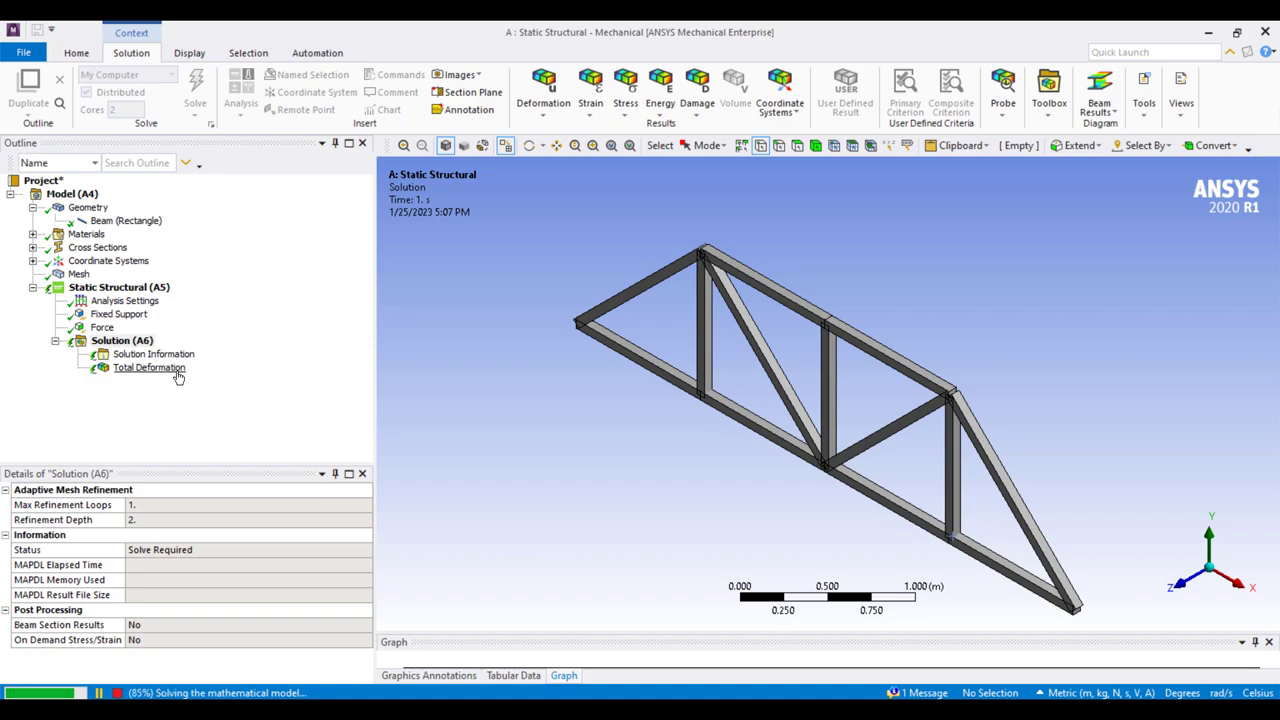
click(184, 398)
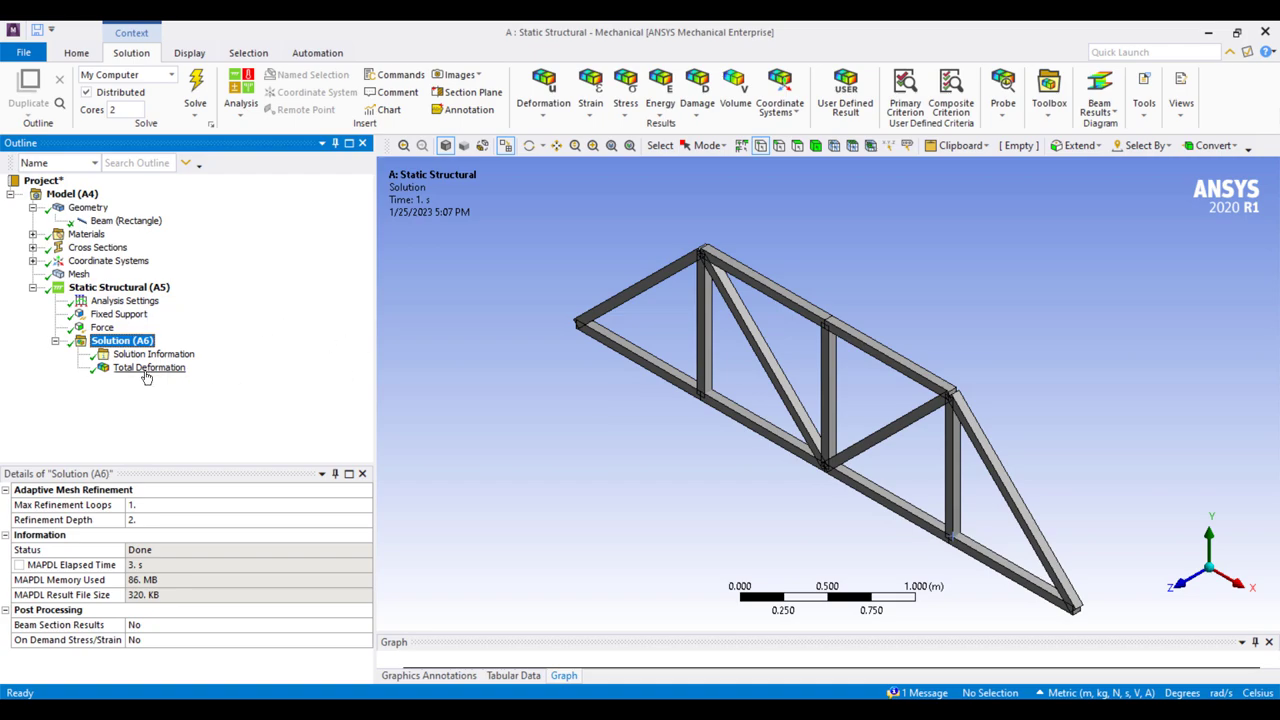
click(148, 368)
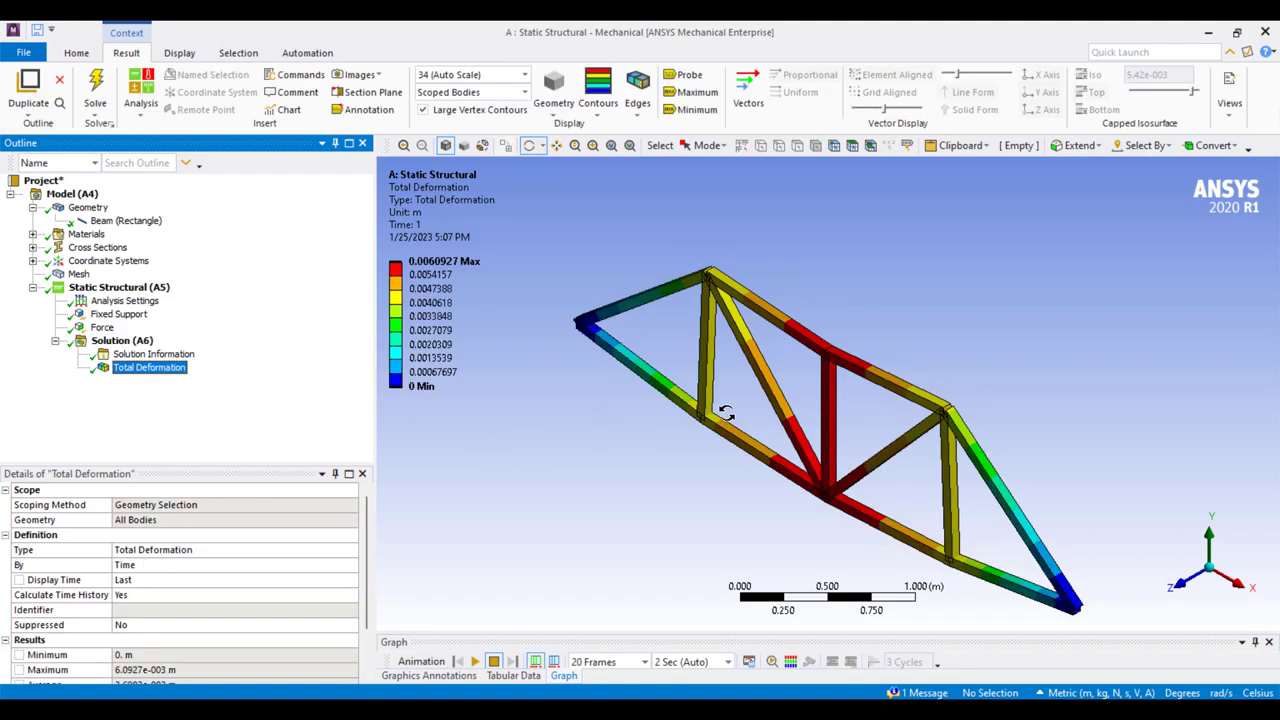
Probe the total deformation at all eight truss joints, including the two supported ends
click(687, 79)
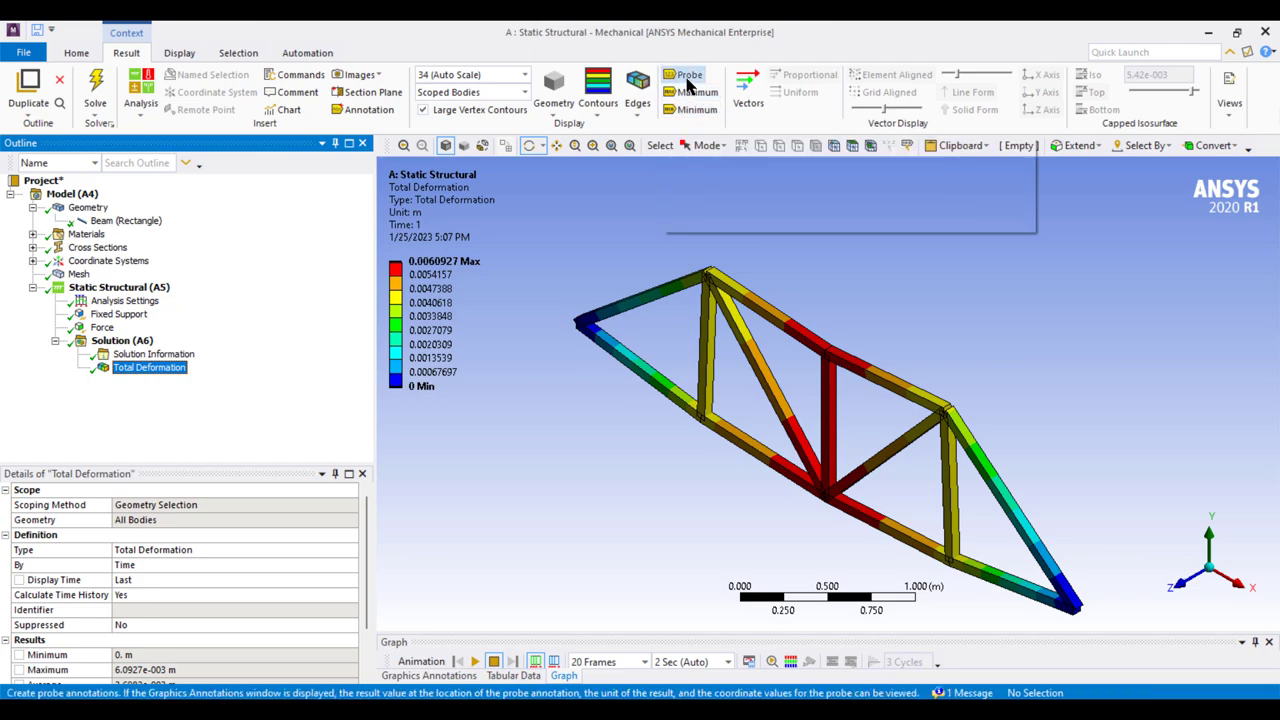
click(709, 277)
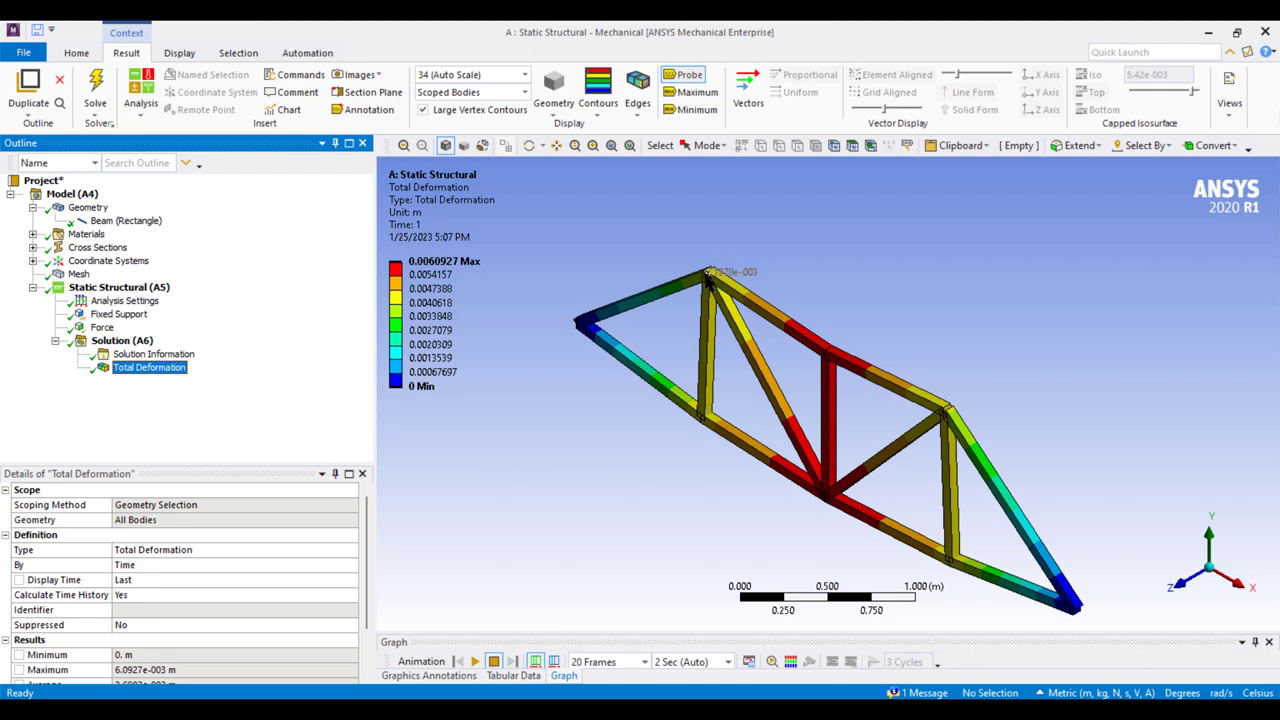
click(707, 278)
click(825, 356)
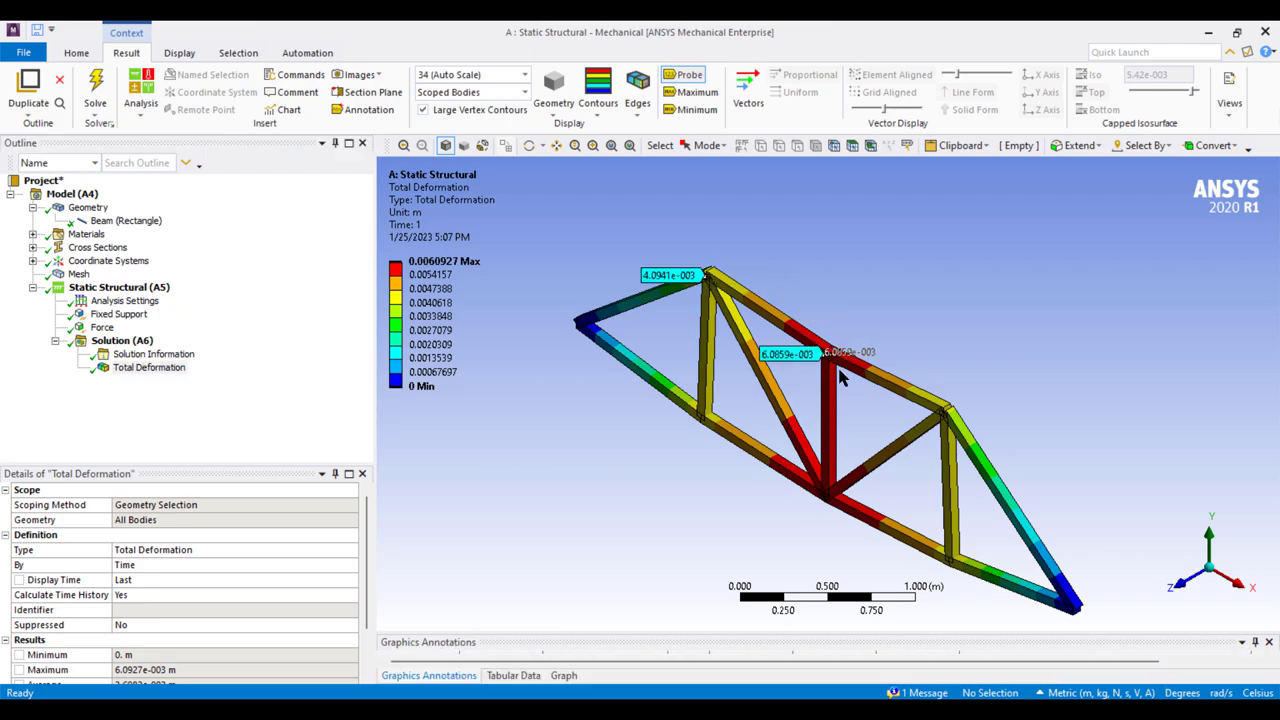
click(823, 497)
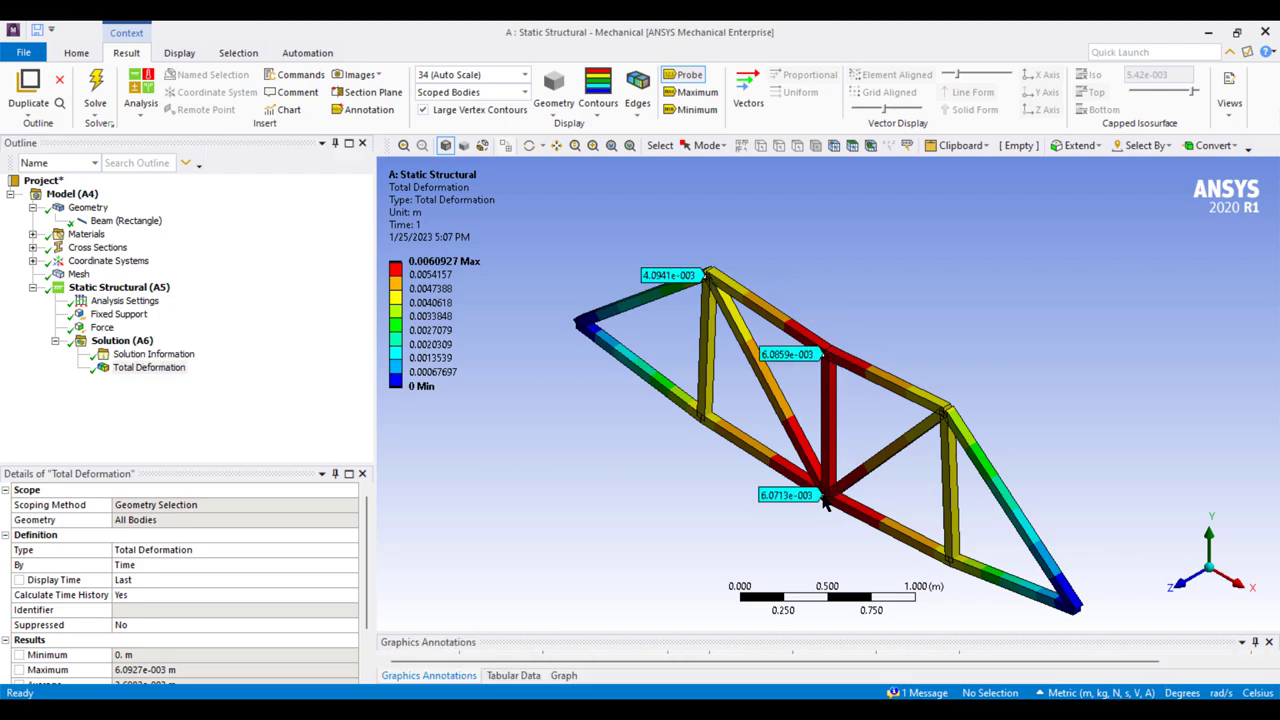
click(701, 418)
click(950, 560)
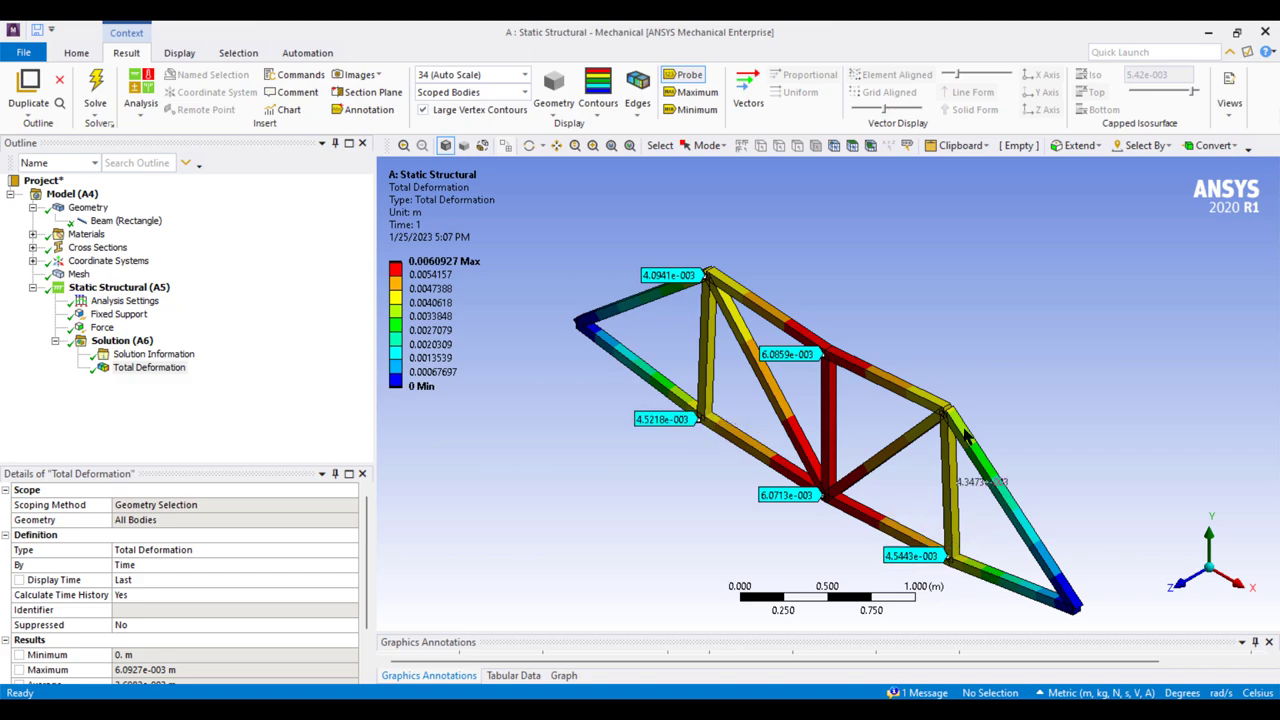
click(950, 414)
click(1073, 607)
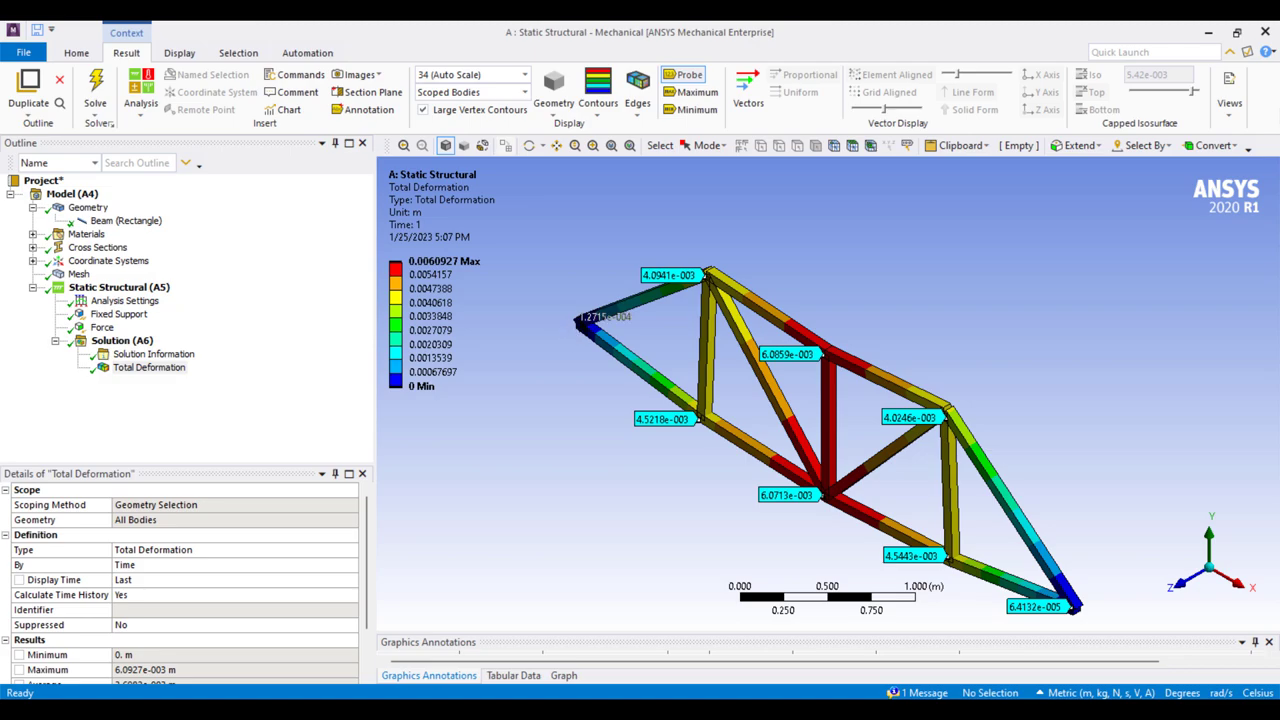
click(587, 321)
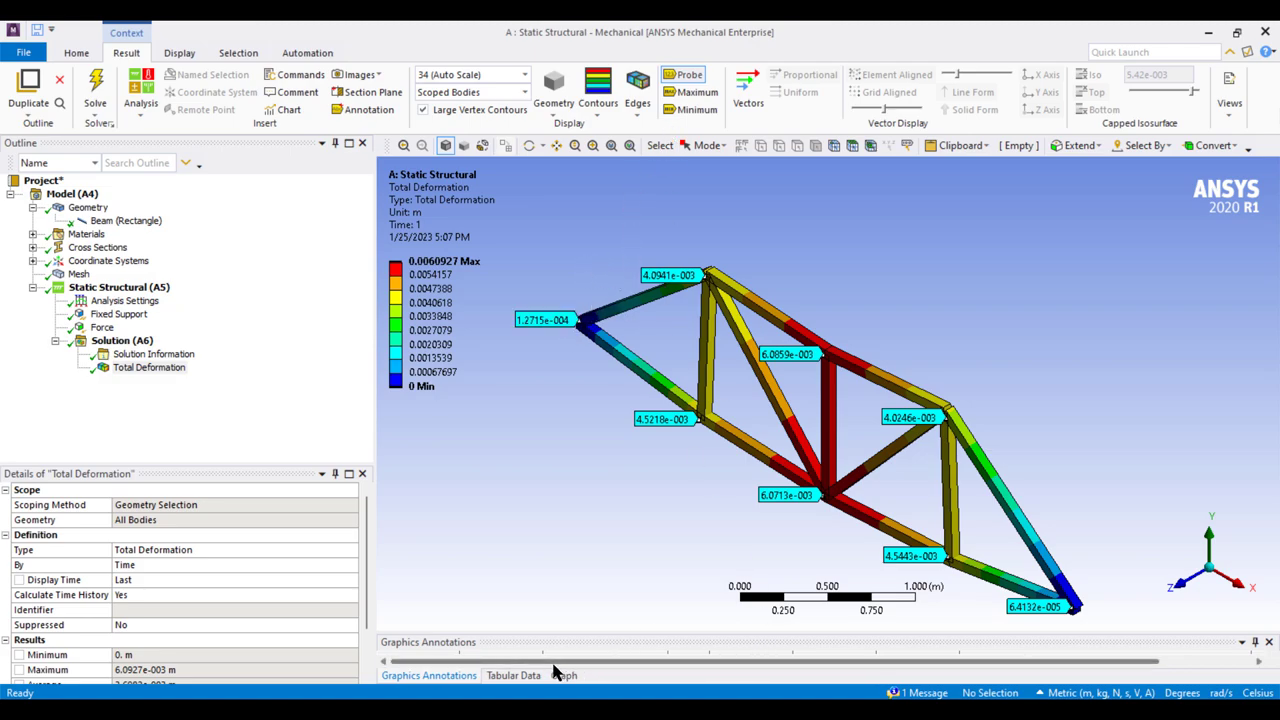
Check the joint loads in the Bar and Truss.png problem image and delete the combined force applied to the three bottom-chord joints
click(104, 329)
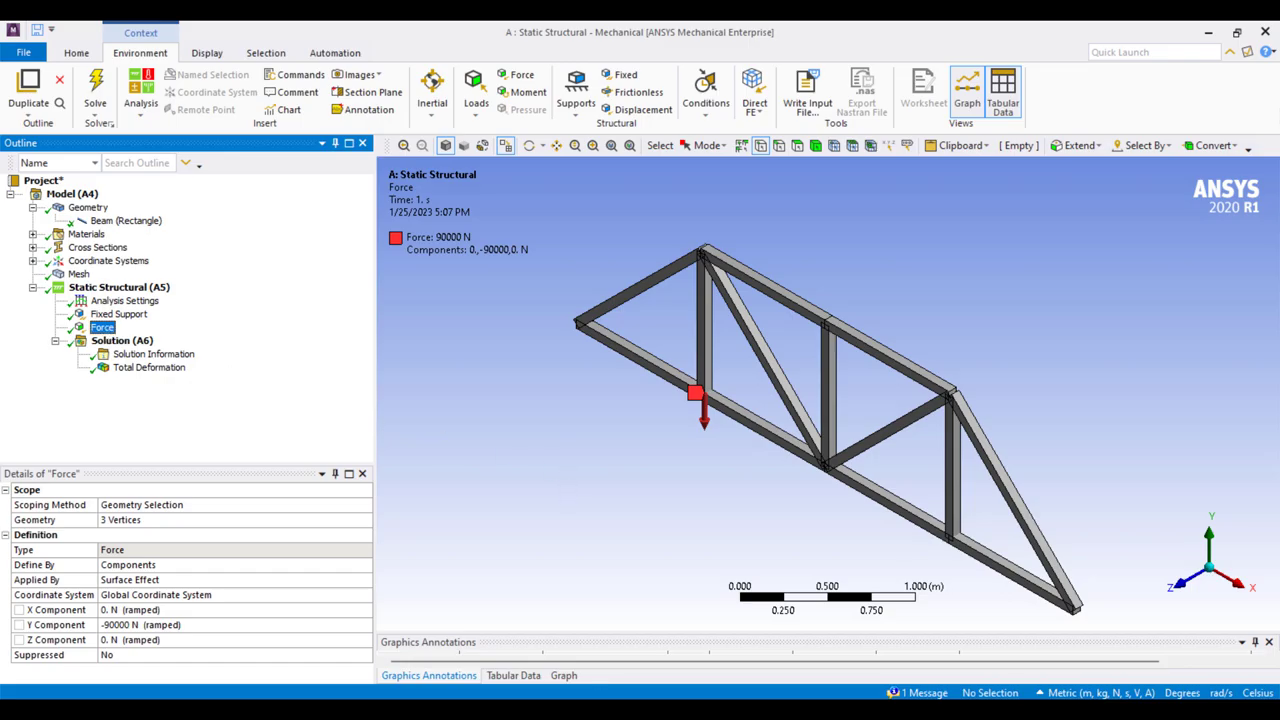
key(alt+Tab)
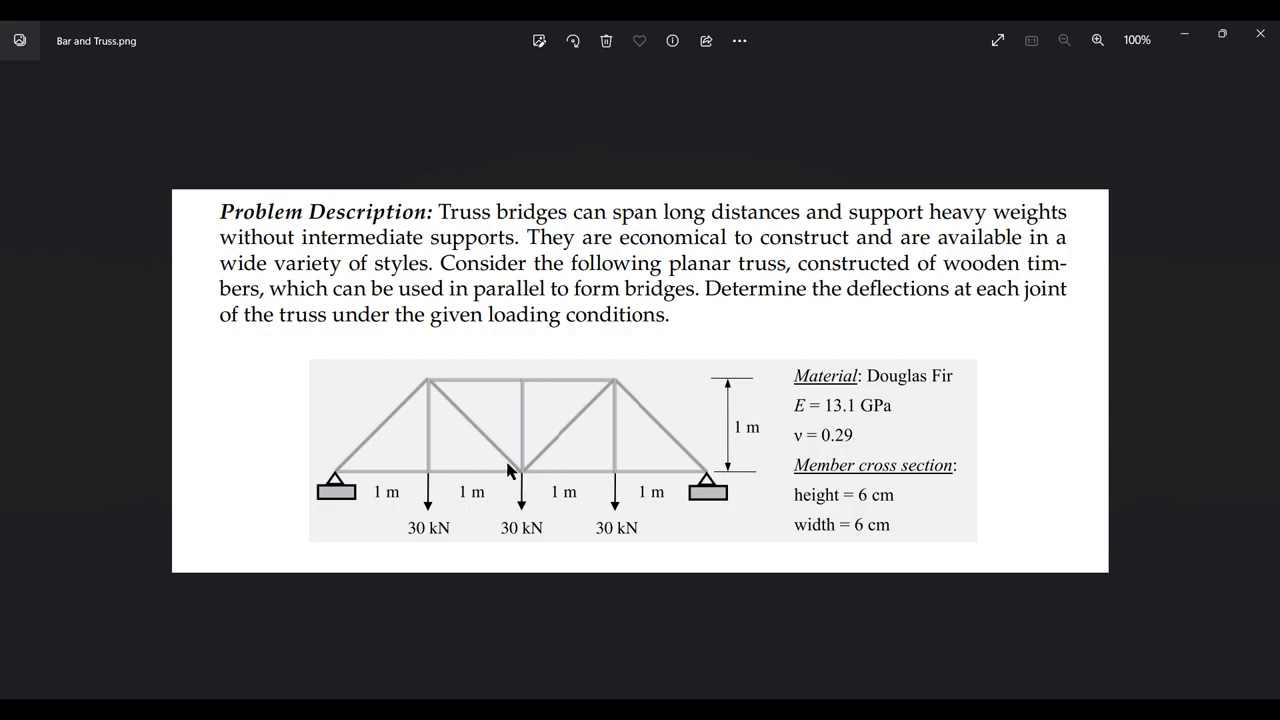
key(alt+Tab)
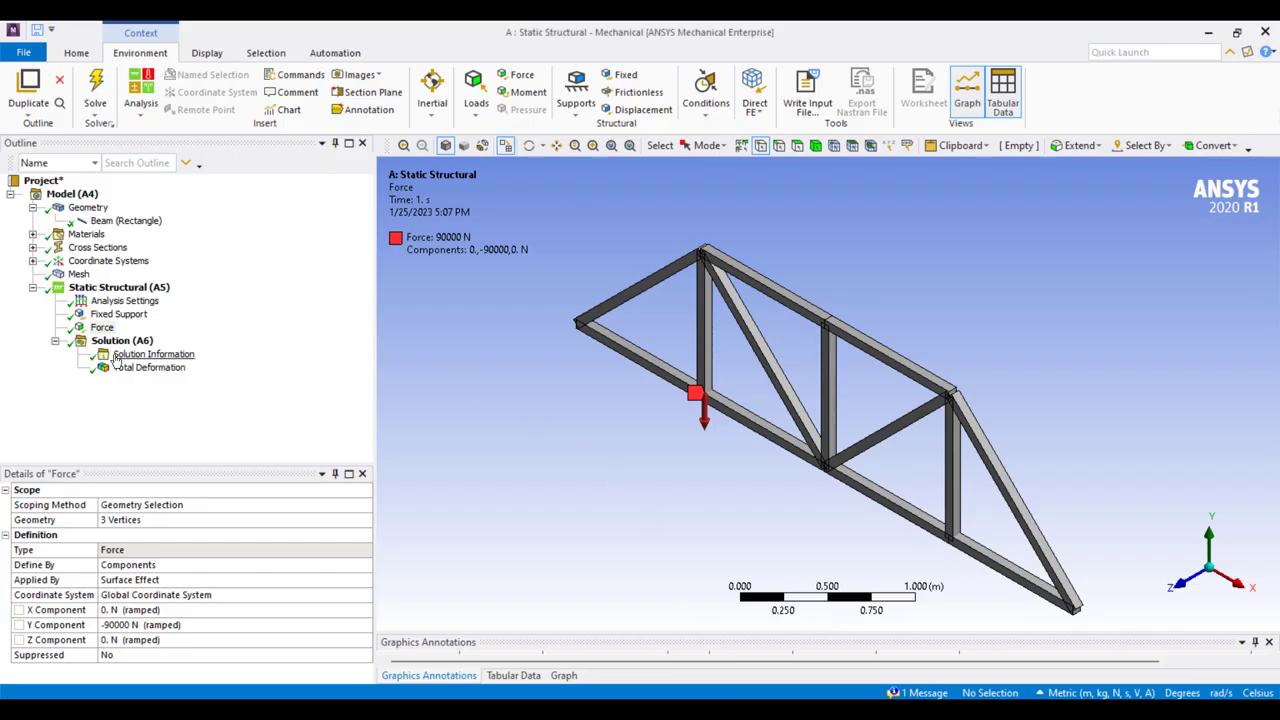
click(104, 329)
right_click(106, 329)
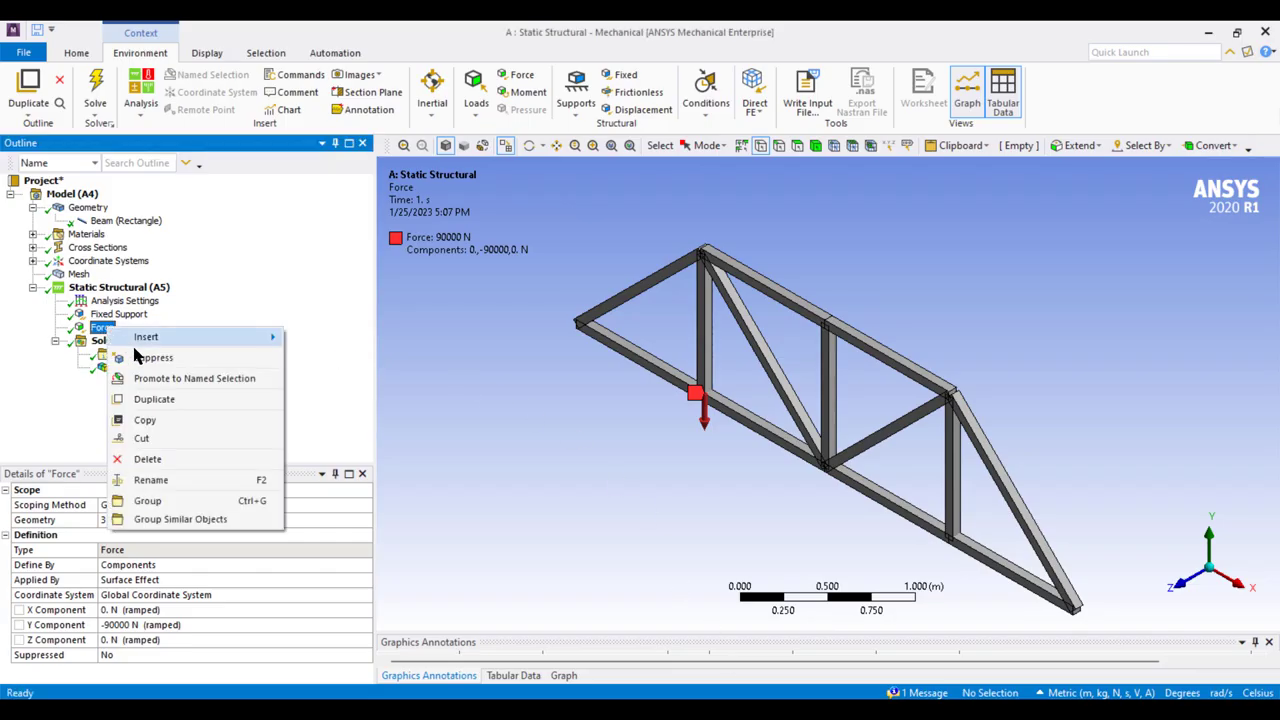
click(169, 452)
click(640, 429)
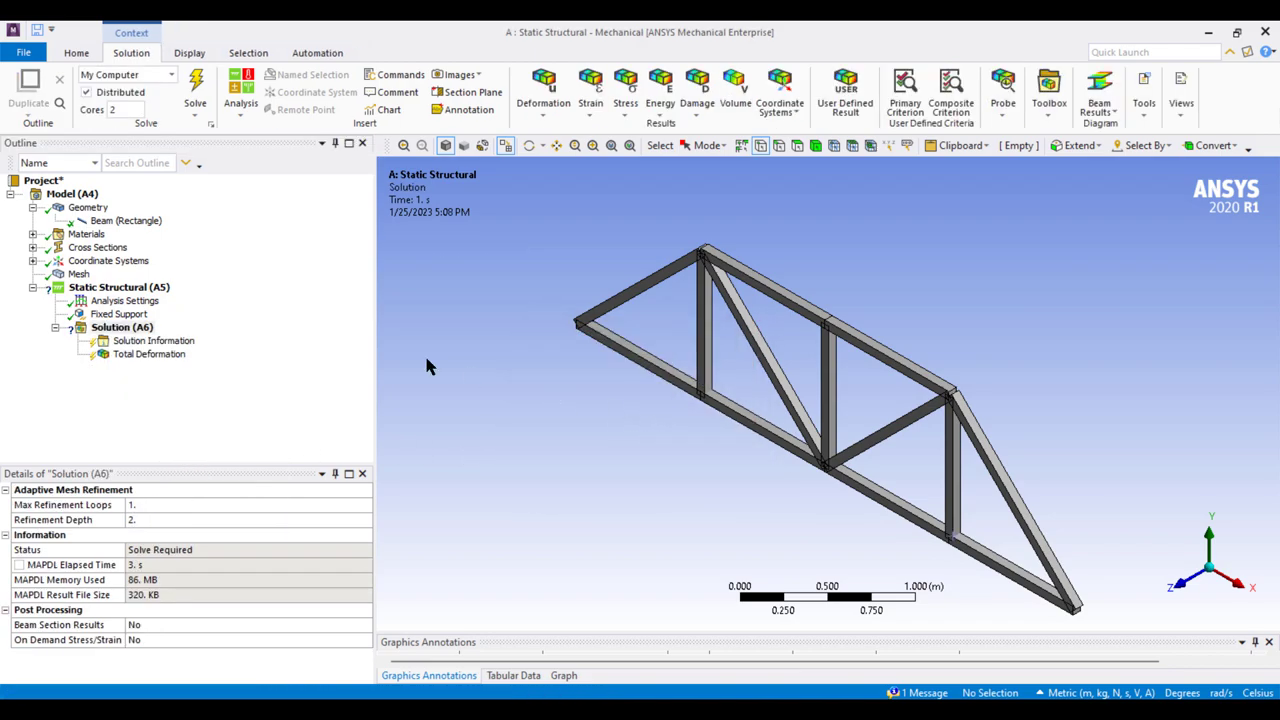
Add a new force to the static structural analysis and define it by Components
click(119, 288)
right_click(120, 289)
mouse_move(191, 297)
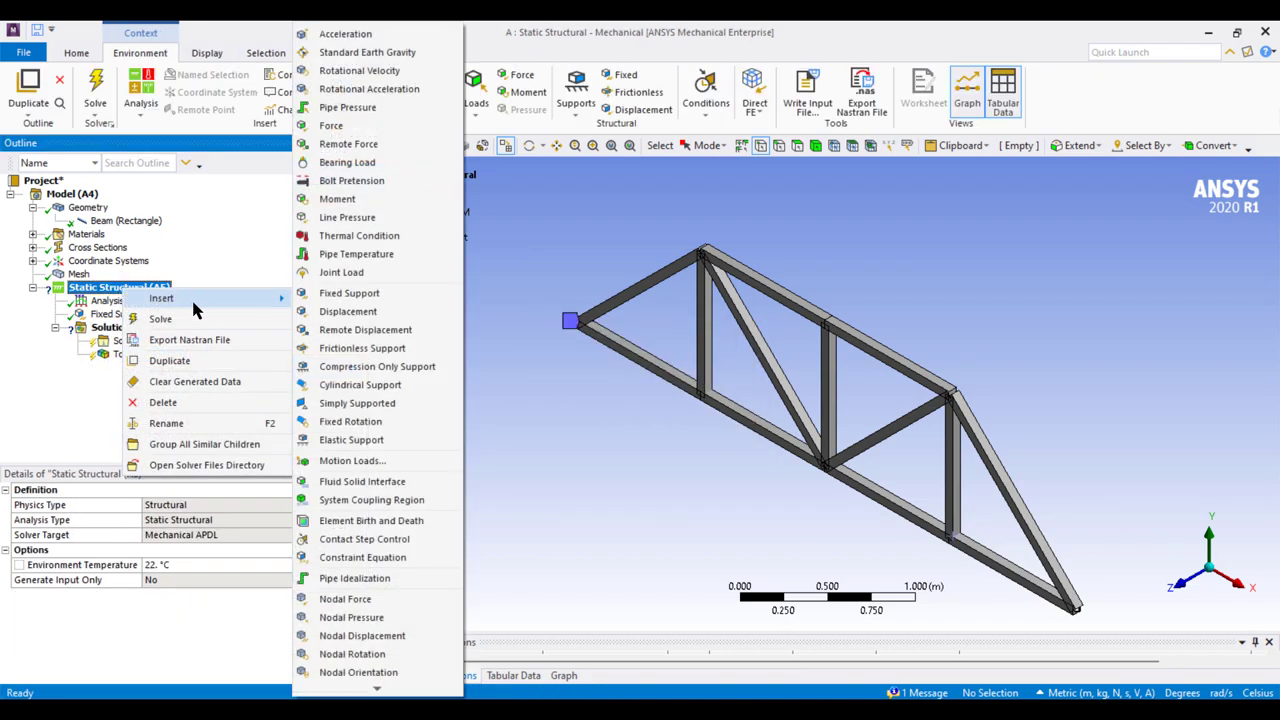
click(338, 125)
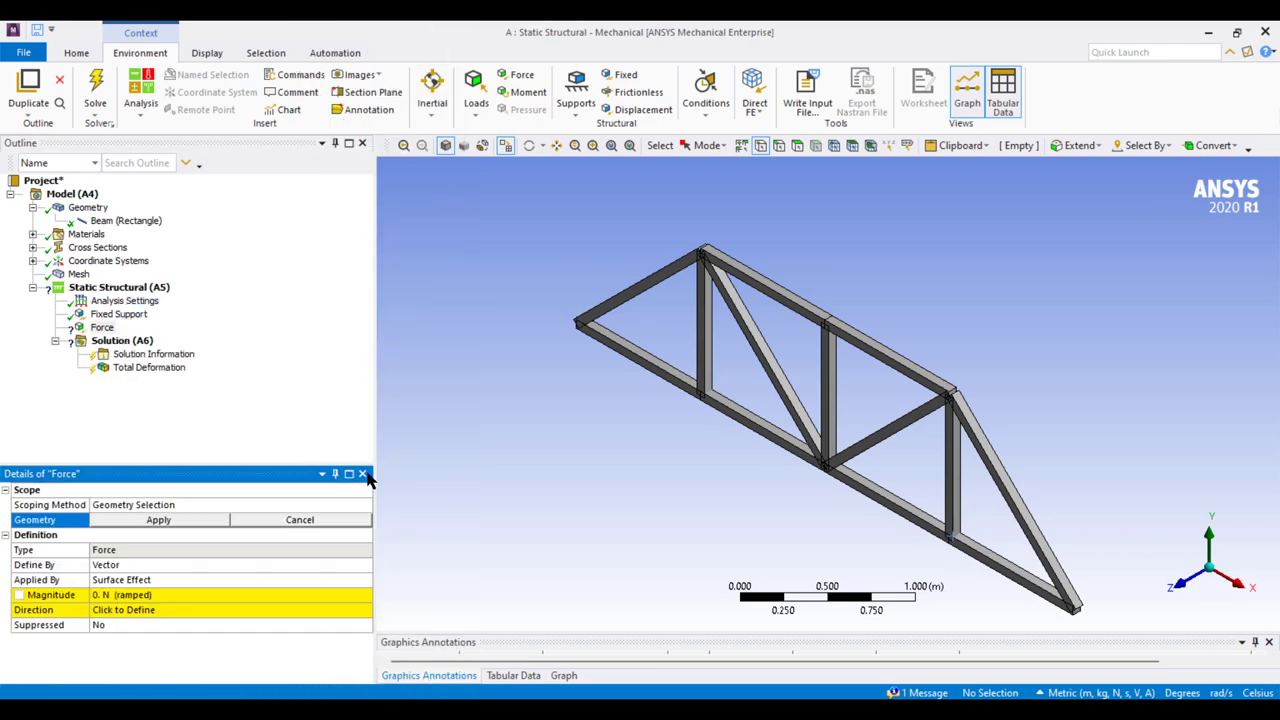
click(80, 522)
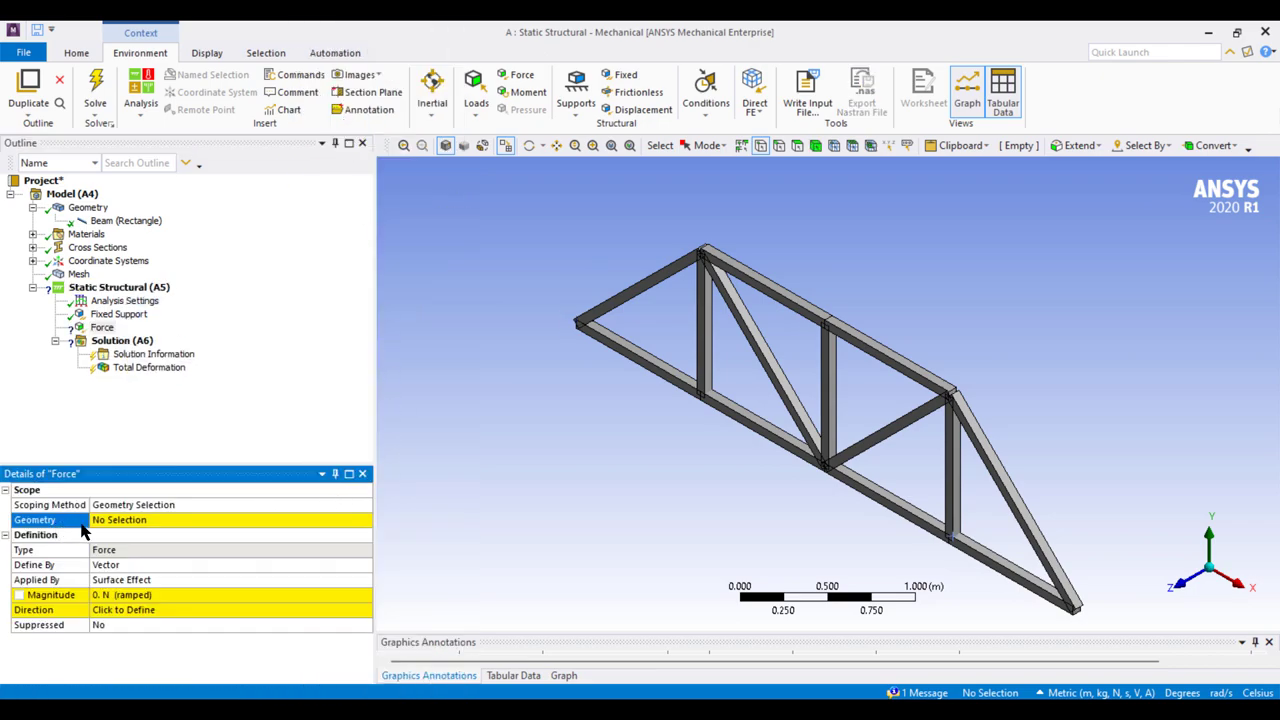
click(237, 522)
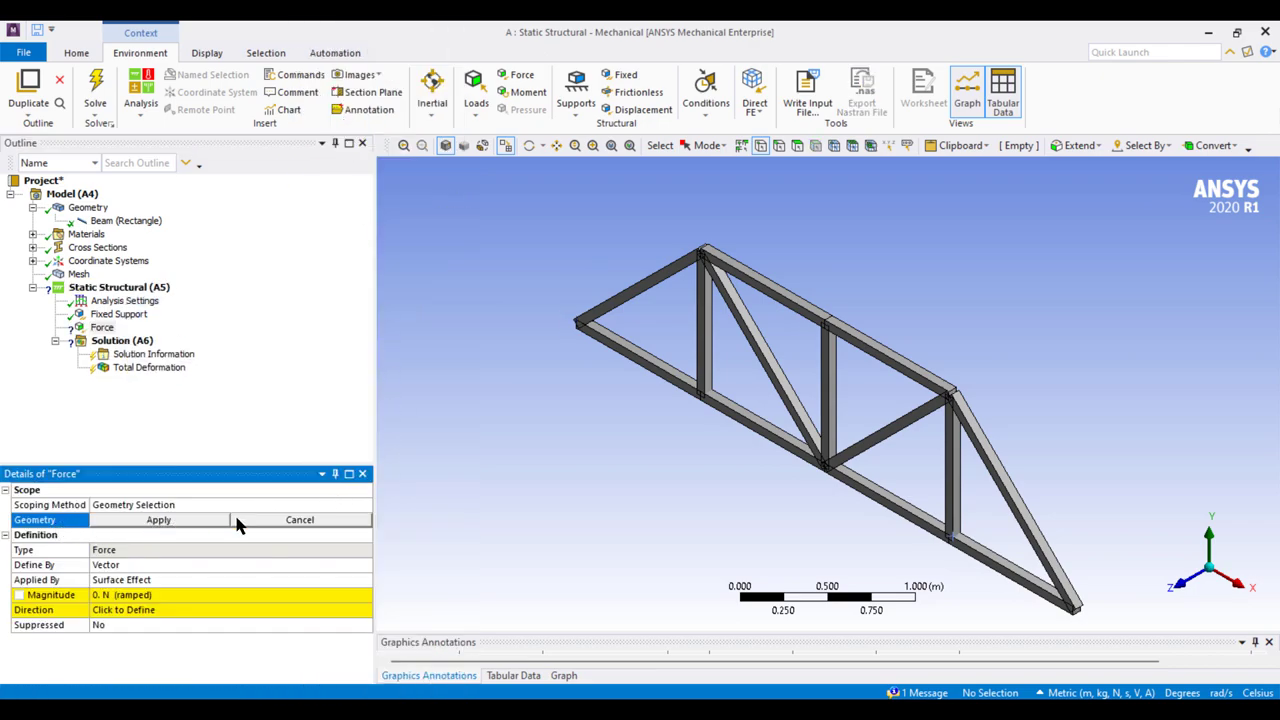
click(702, 394)
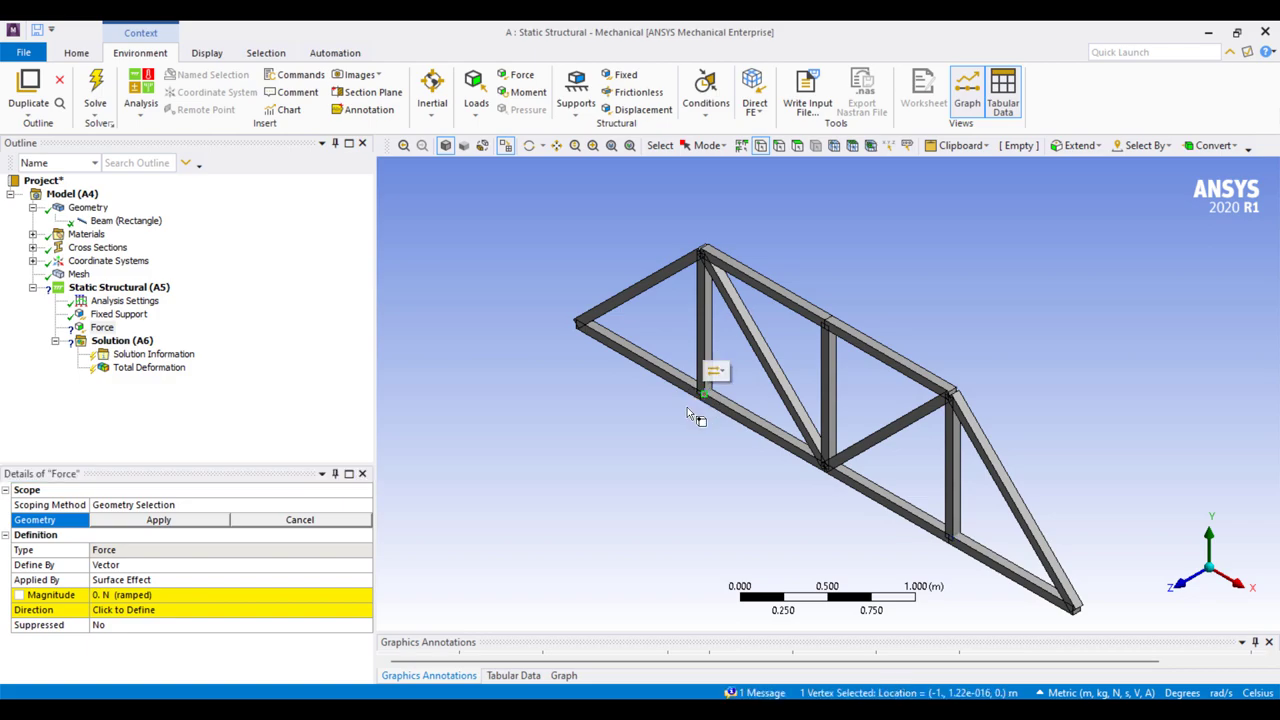
click(282, 564)
click(365, 565)
click(340, 590)
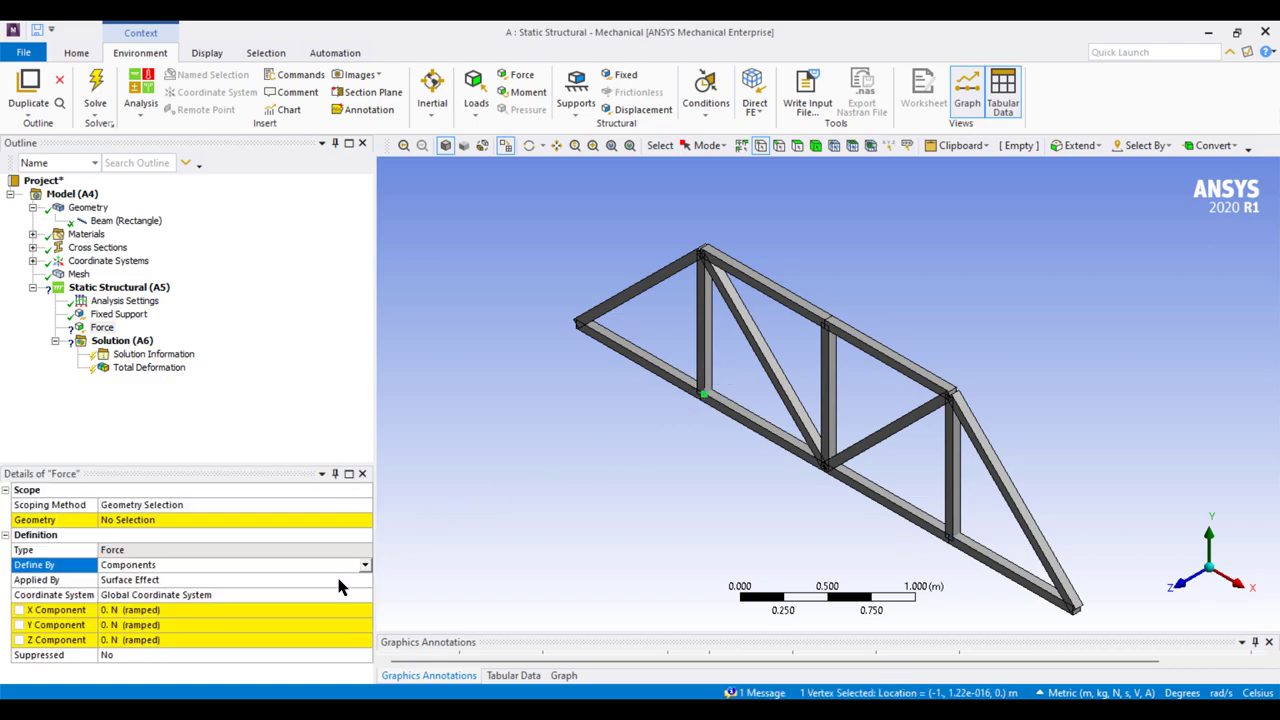
Scope the force to the inner bottom-chord joint on the negative X side and set its Y component to -30000 N
click(304, 521)
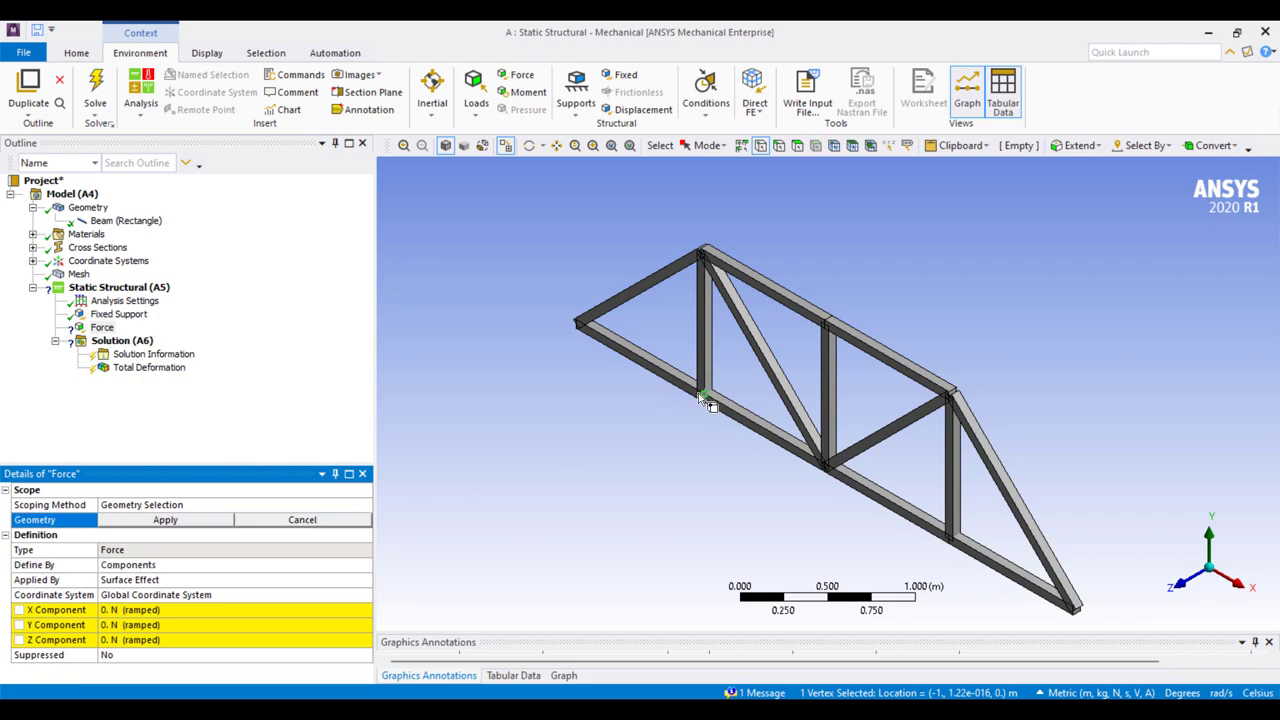
click(208, 521)
click(227, 624)
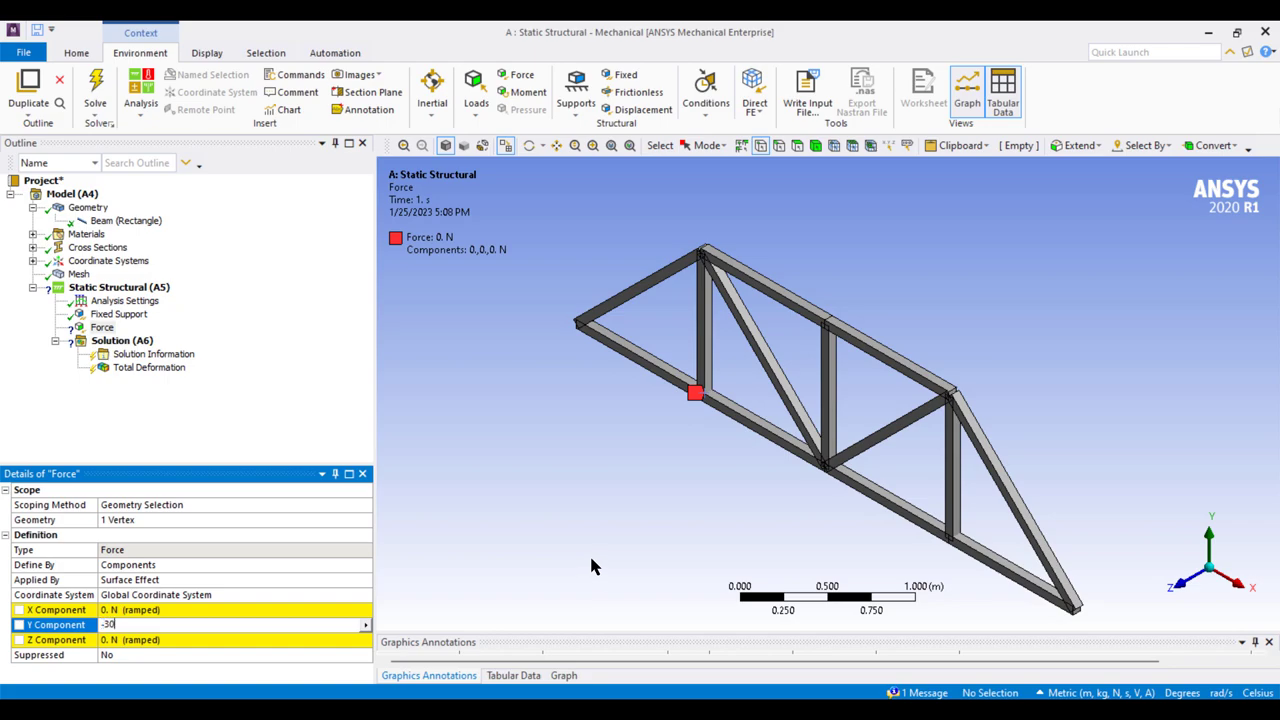
click(329, 429)
Add a second force to the static structural analysis and define it by Components
click(119, 287)
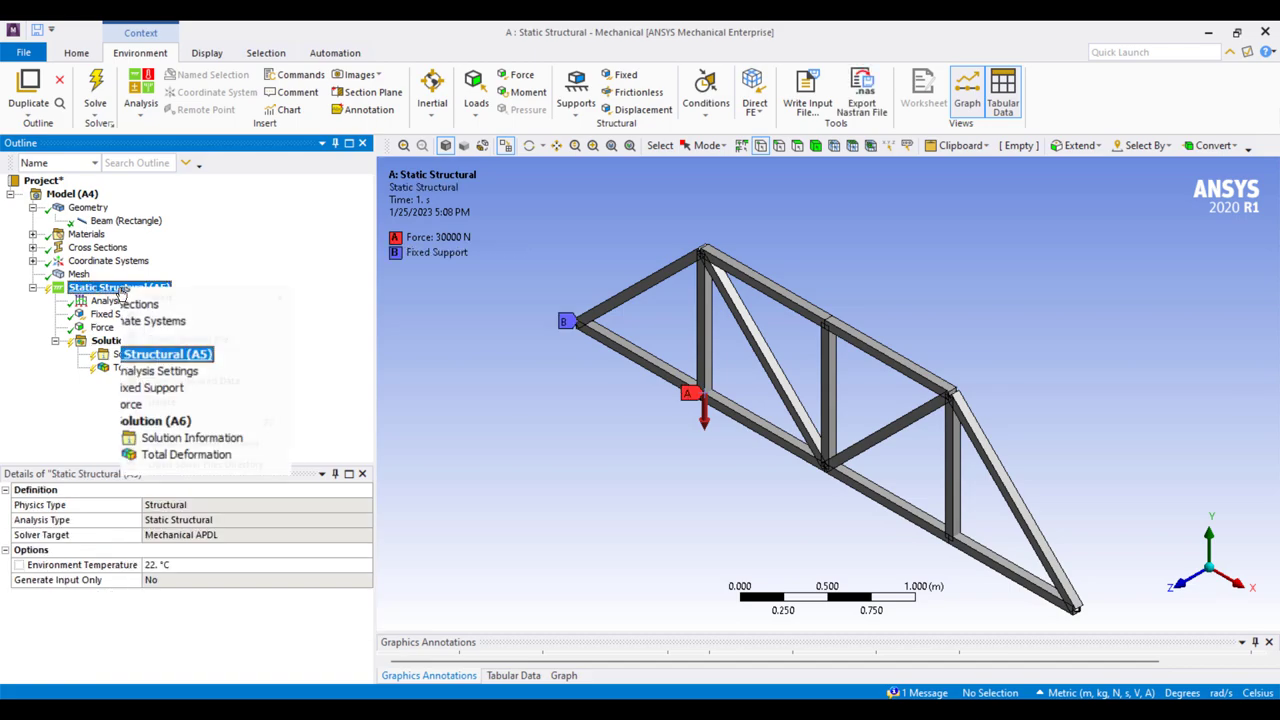
right_click(120, 288)
mouse_move(270, 297)
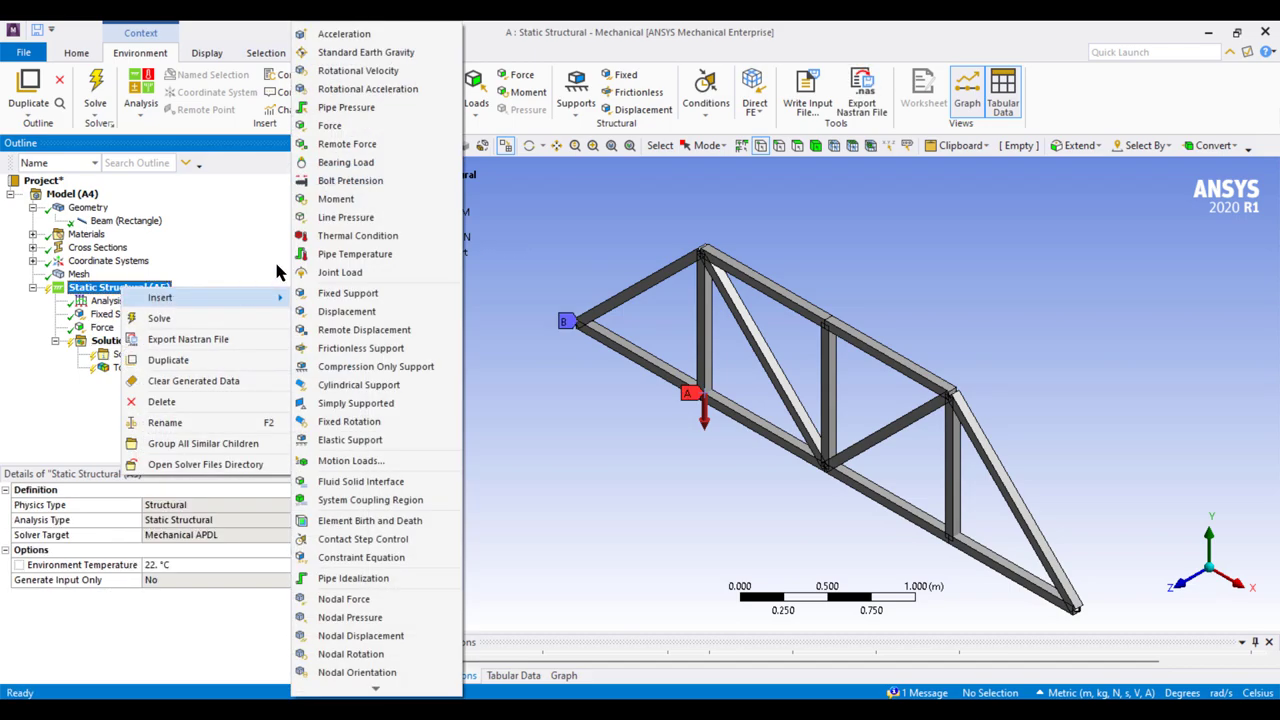
click(330, 125)
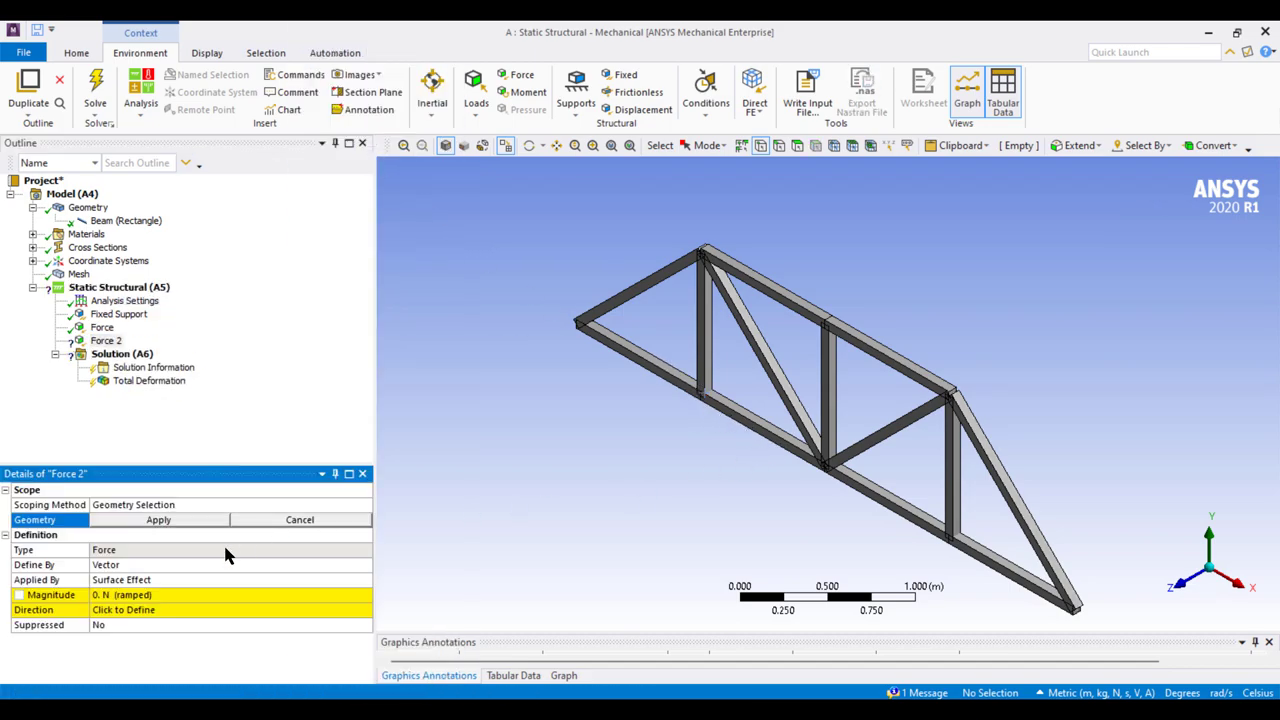
click(256, 565)
click(365, 565)
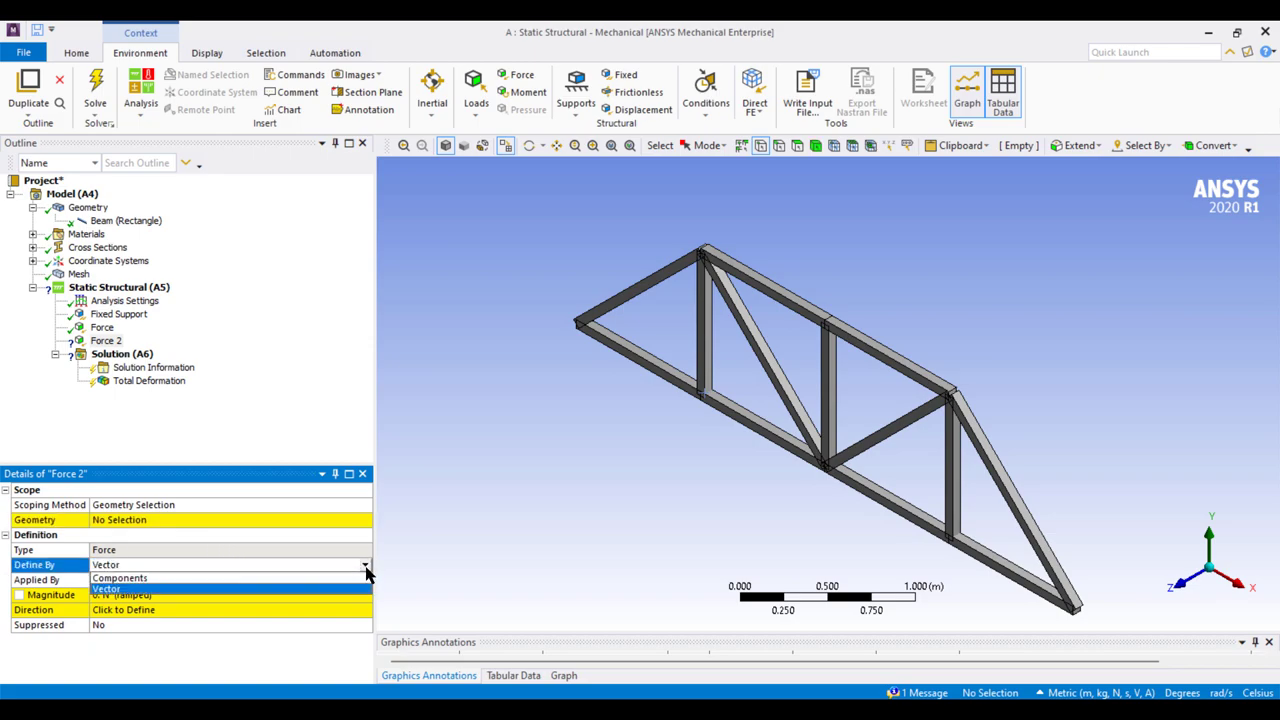
click(338, 579)
Scope the second force to the middle bottom-chord joint and set its Y component to -30000 N
click(271, 521)
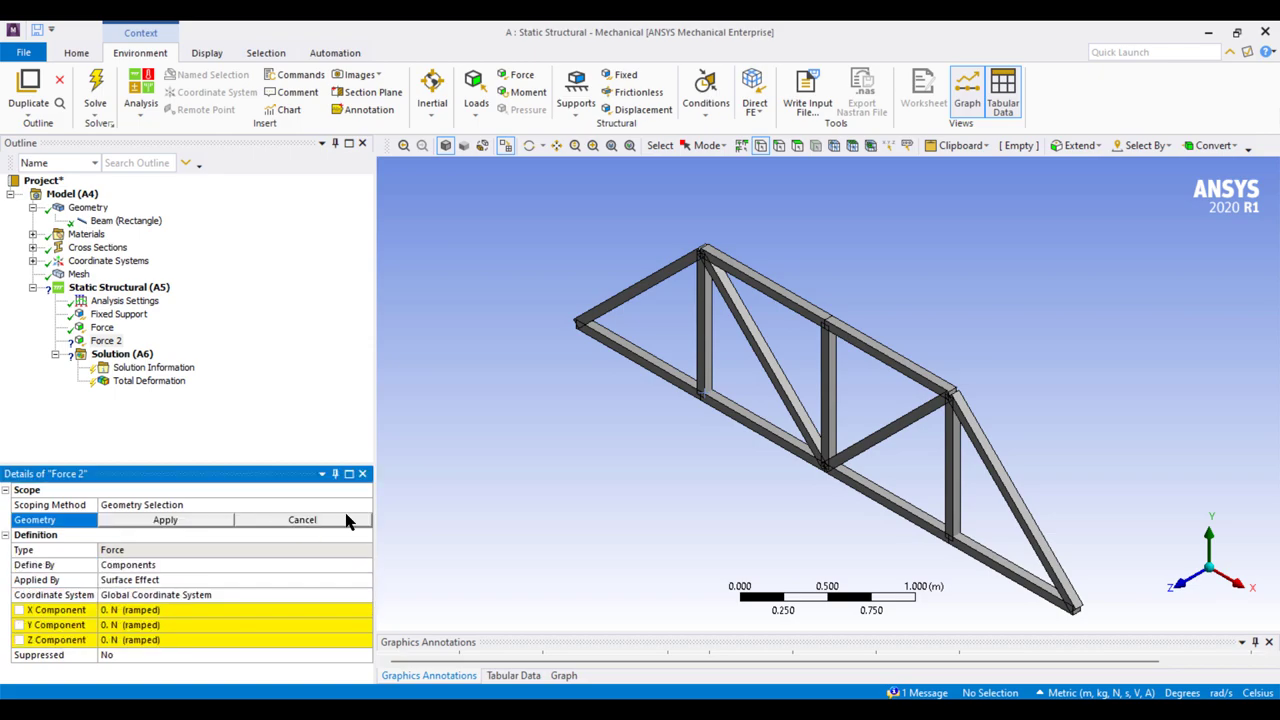
click(840, 472)
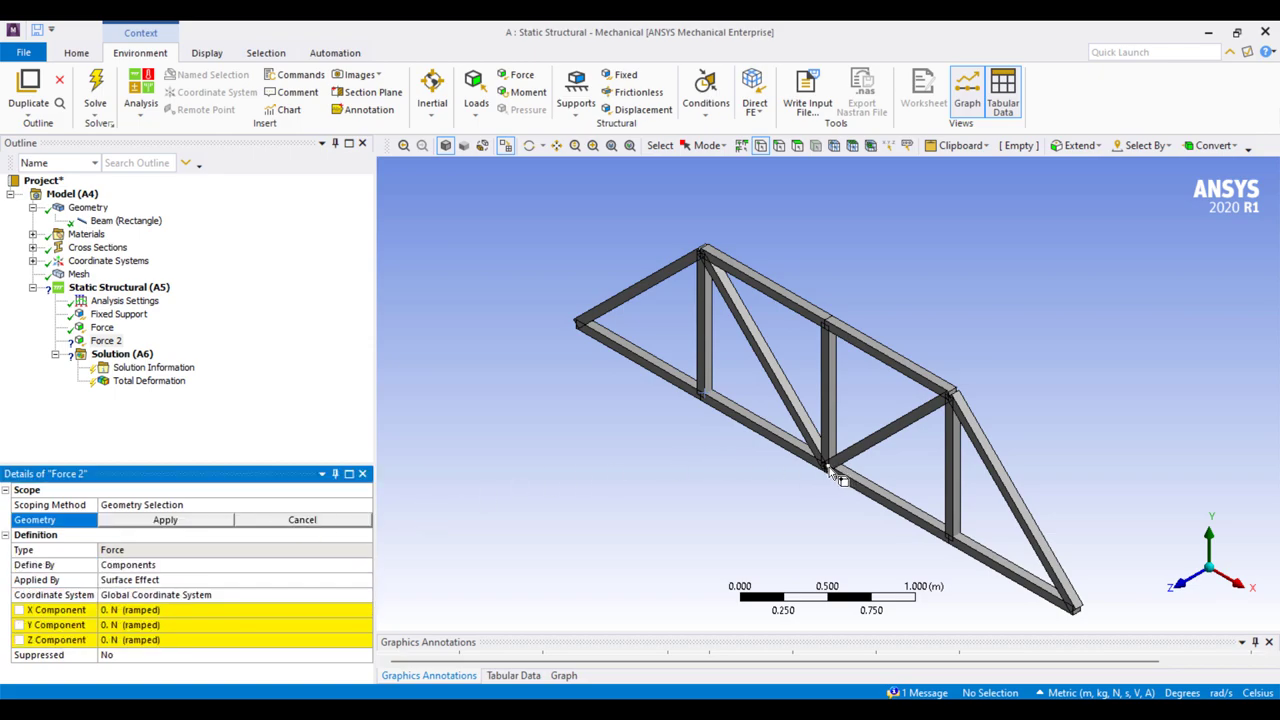
click(164, 520)
click(150, 626)
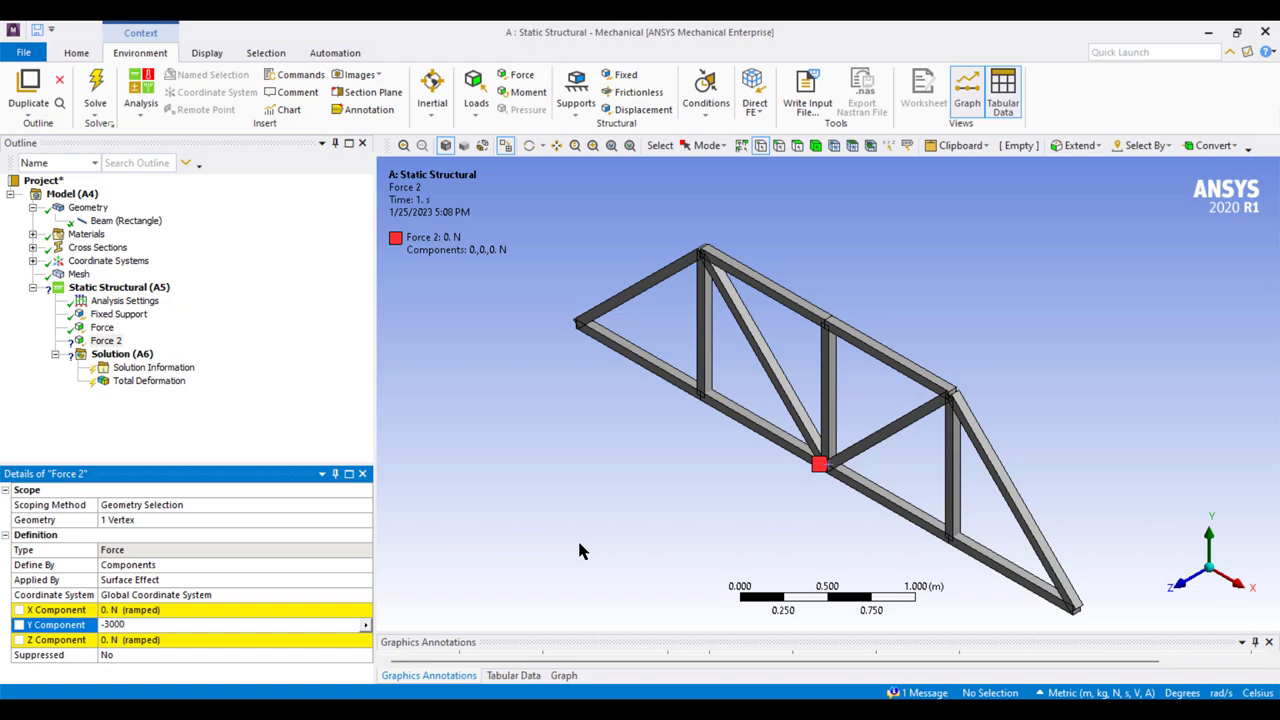
click(293, 423)
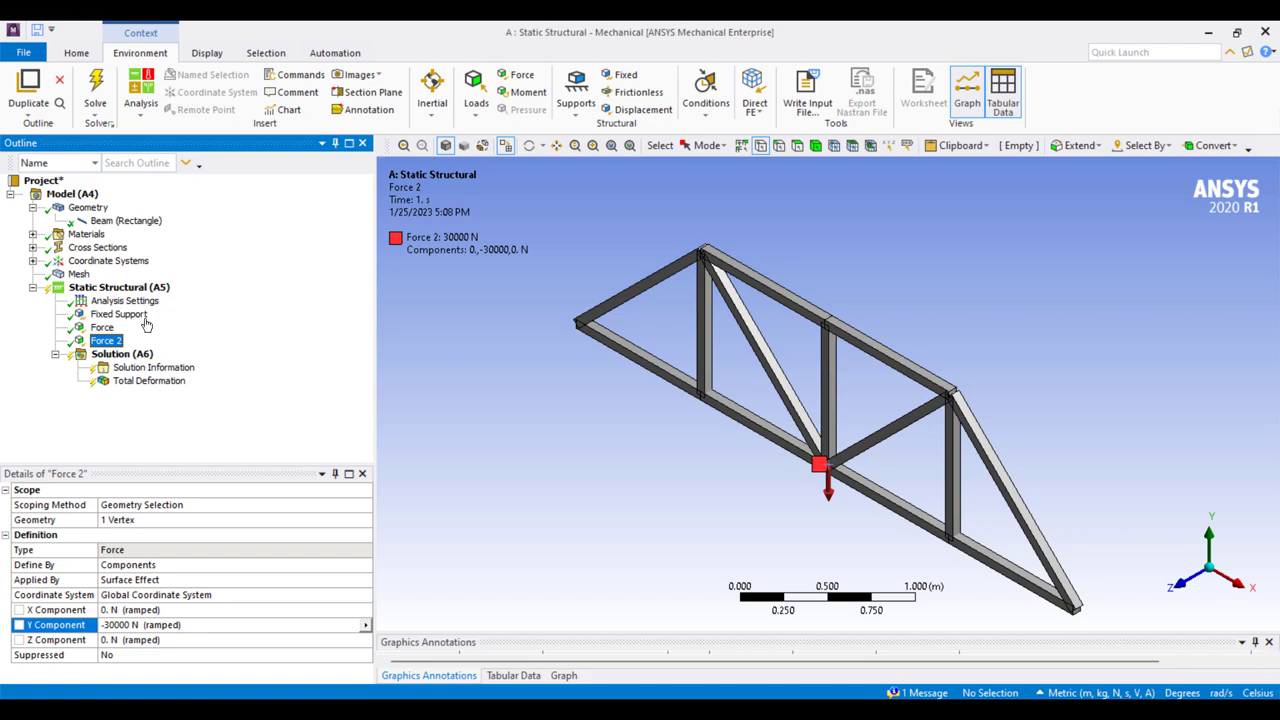
Add a third force to the static structural analysis, scoped to the inner bottom-chord joint on the positive X side
click(134, 290)
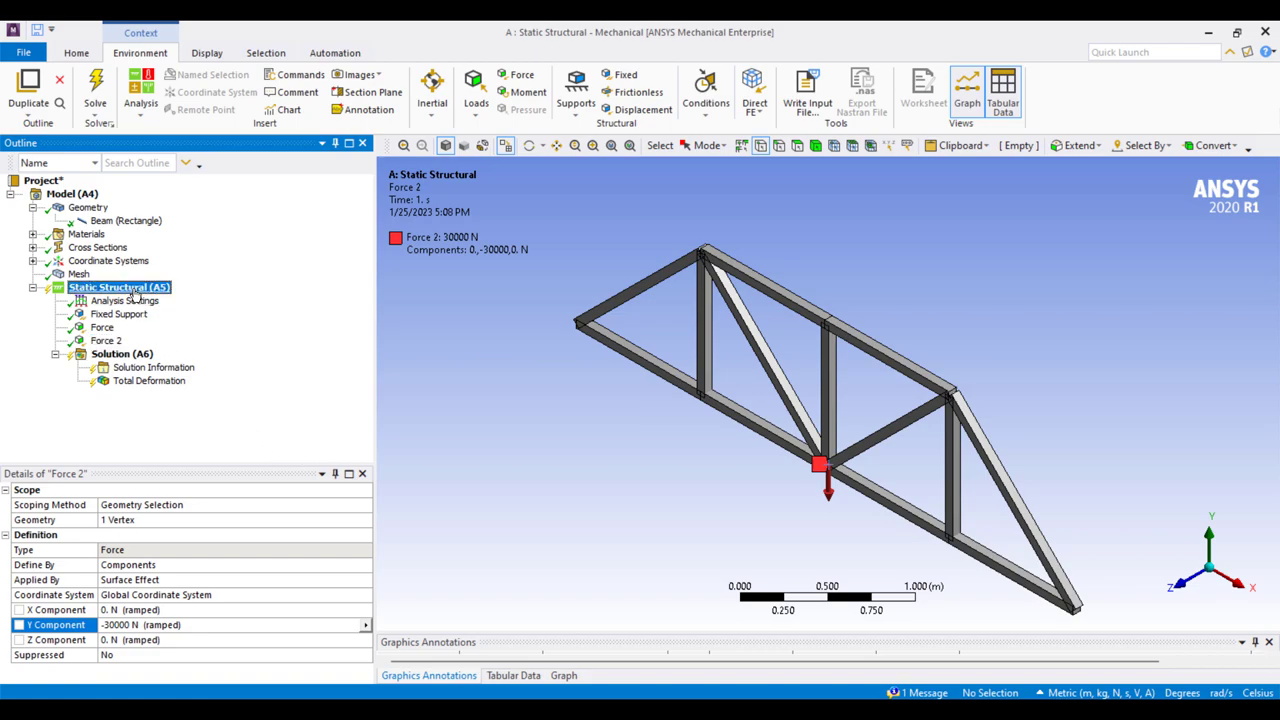
right_click(134, 290)
mouse_move(175, 298)
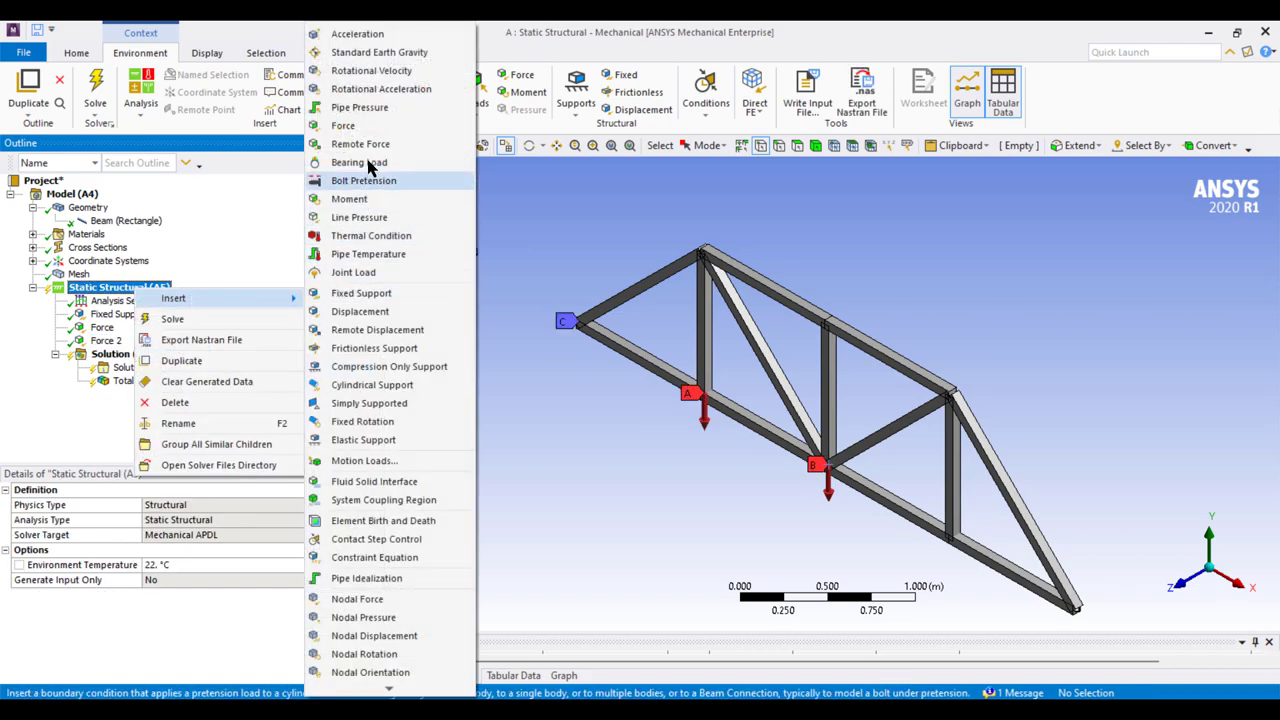
click(345, 125)
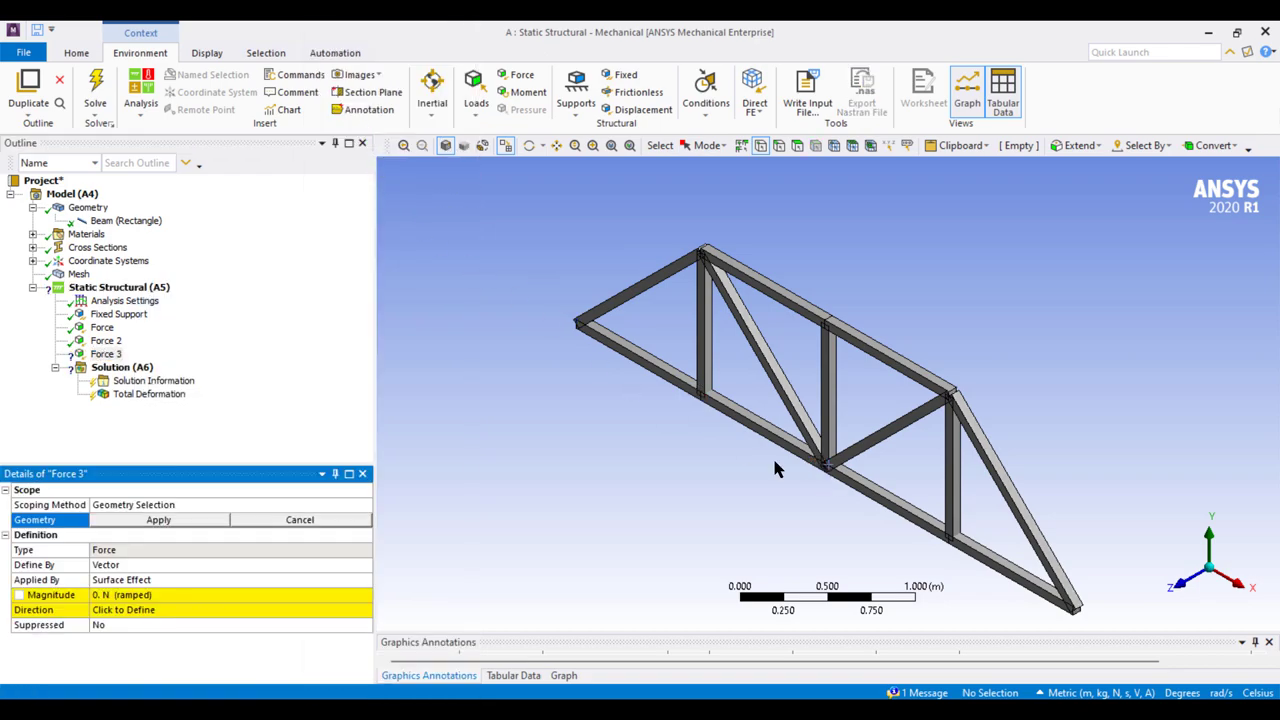
click(951, 537)
click(200, 519)
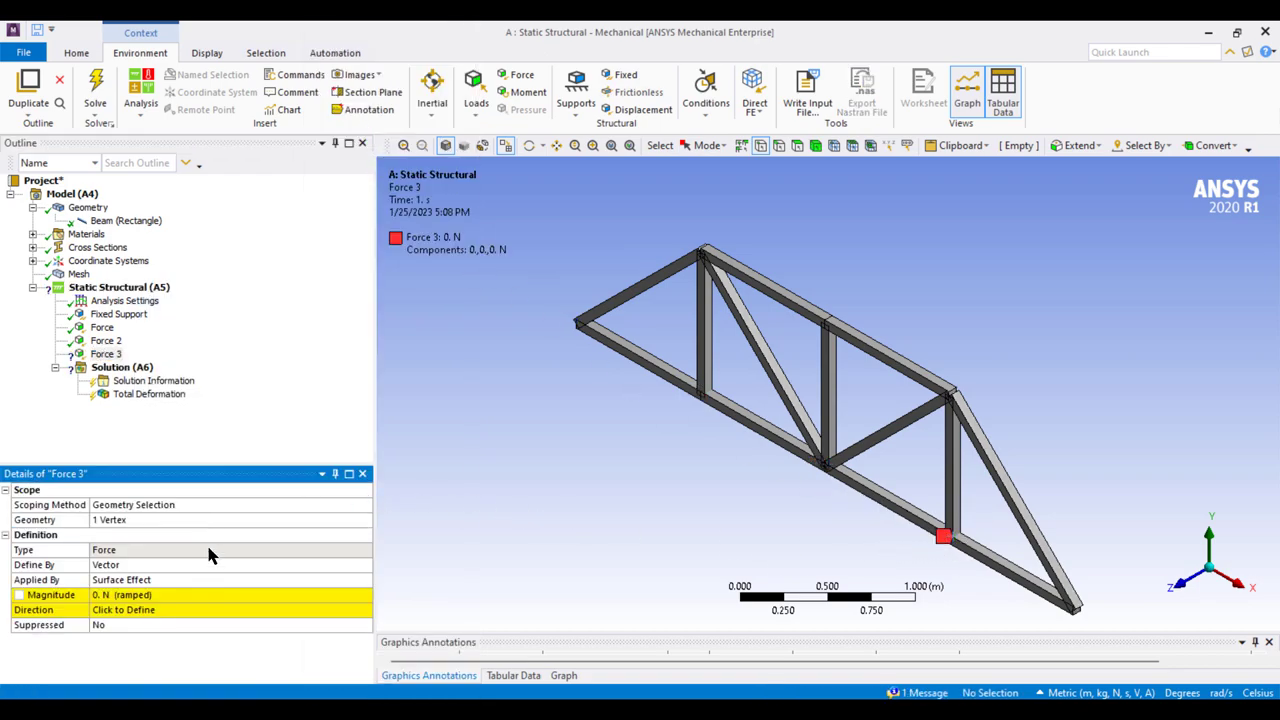
Define the third force by Components and set its Y component to -30000 N
click(216, 564)
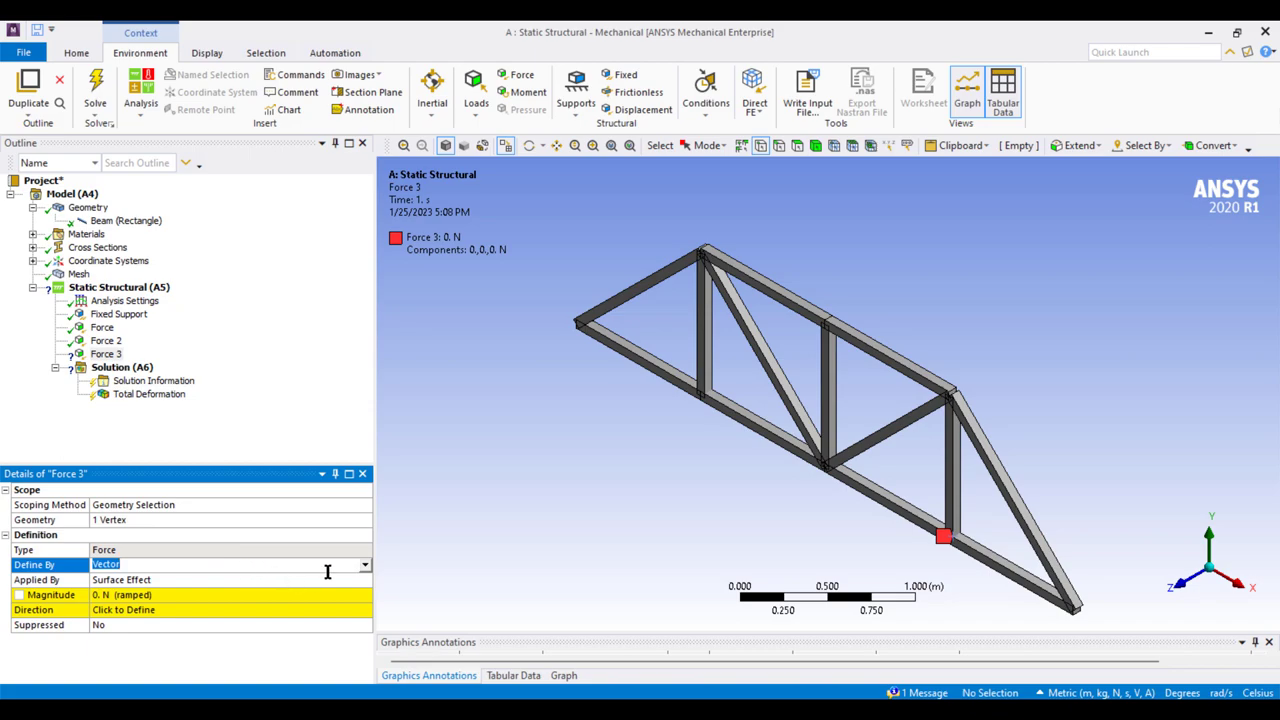
click(365, 565)
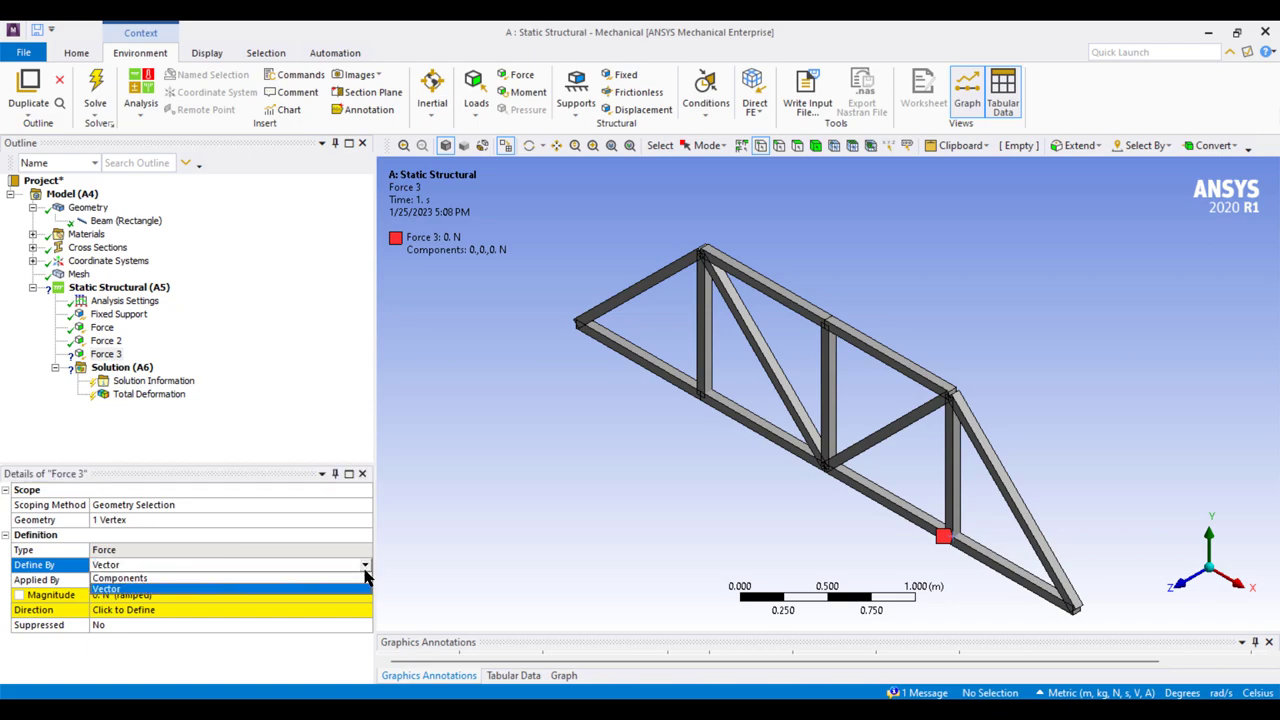
click(312, 576)
click(220, 623)
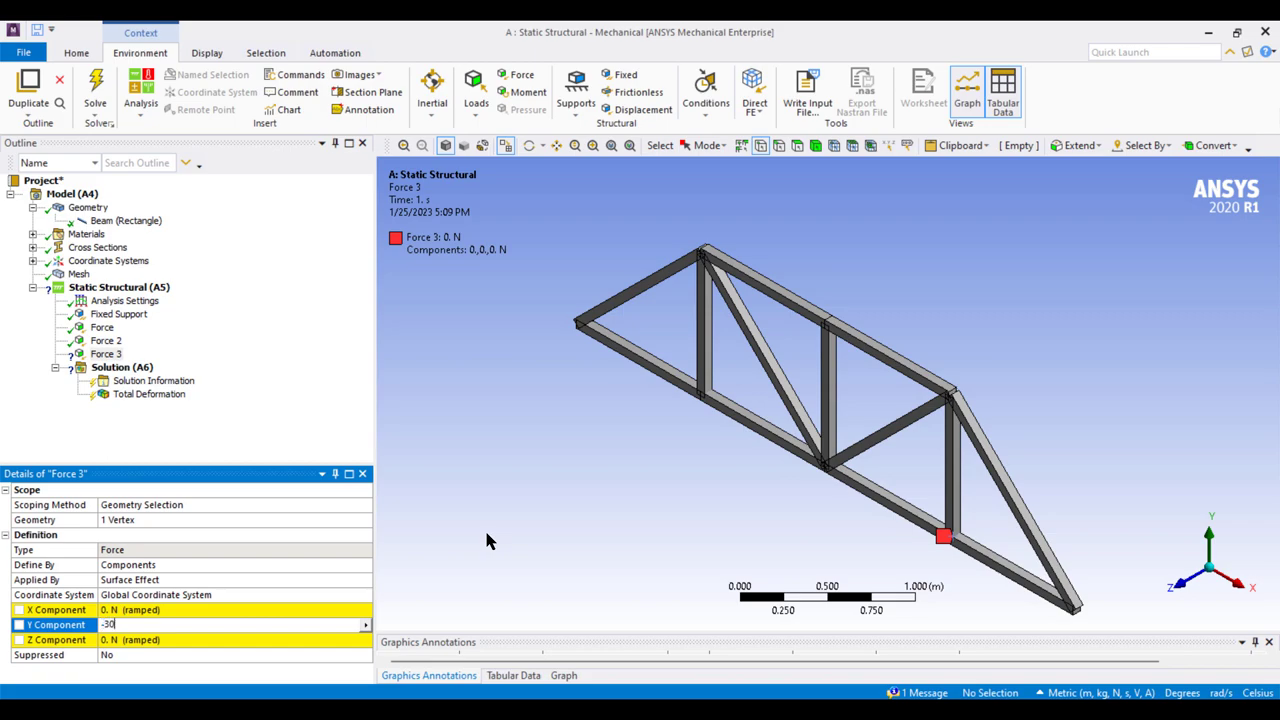
key(Return)
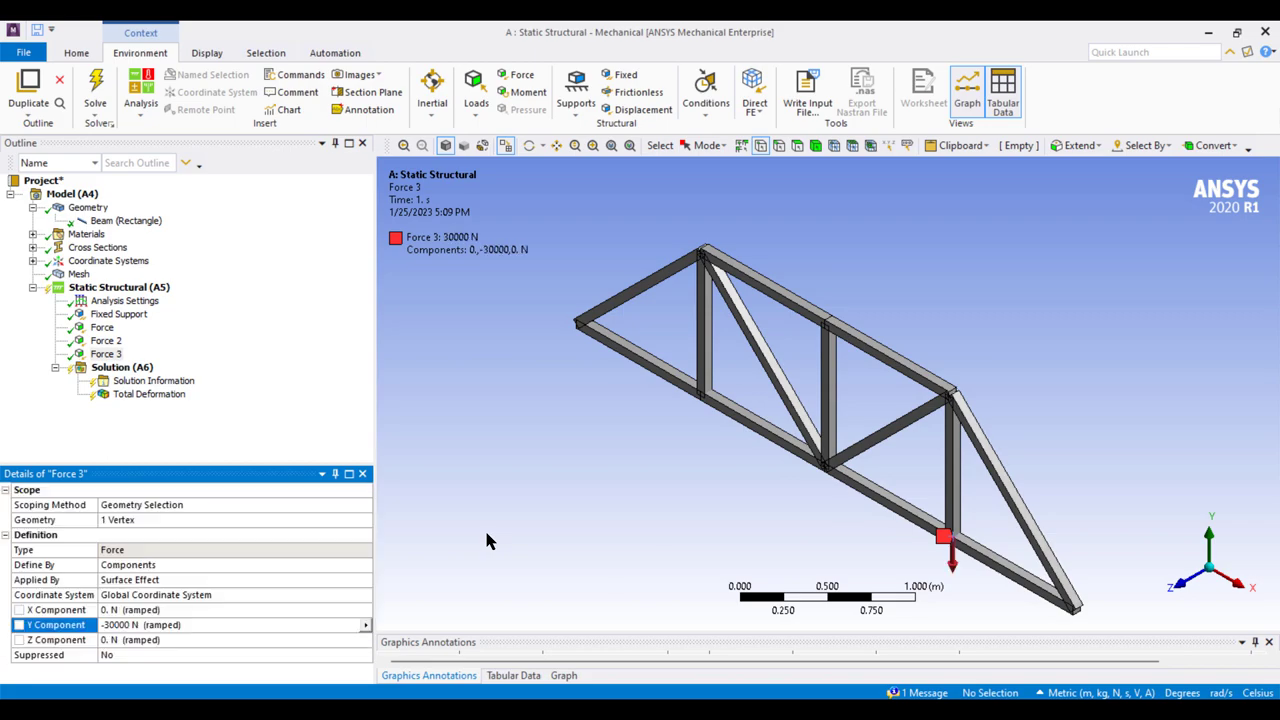
Solve the truss model with the three separate joint forces and display the total deformation result
click(118, 369)
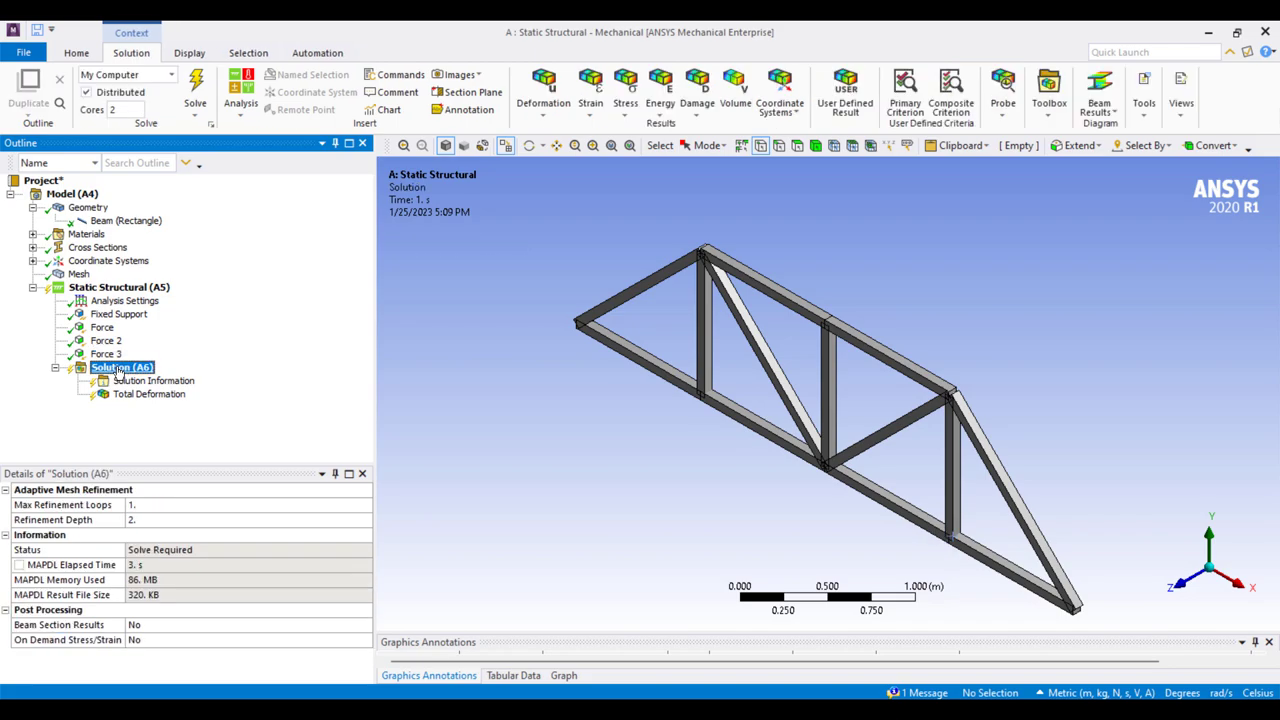
right_click(118, 369)
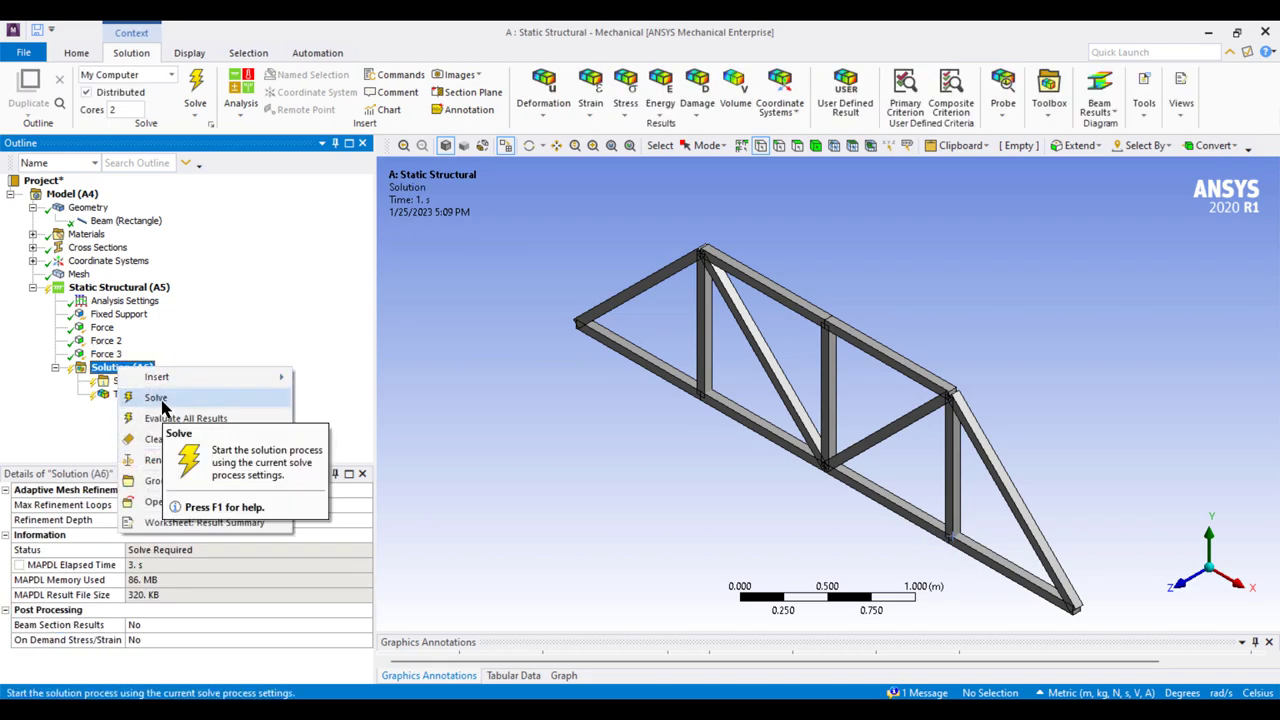
click(157, 398)
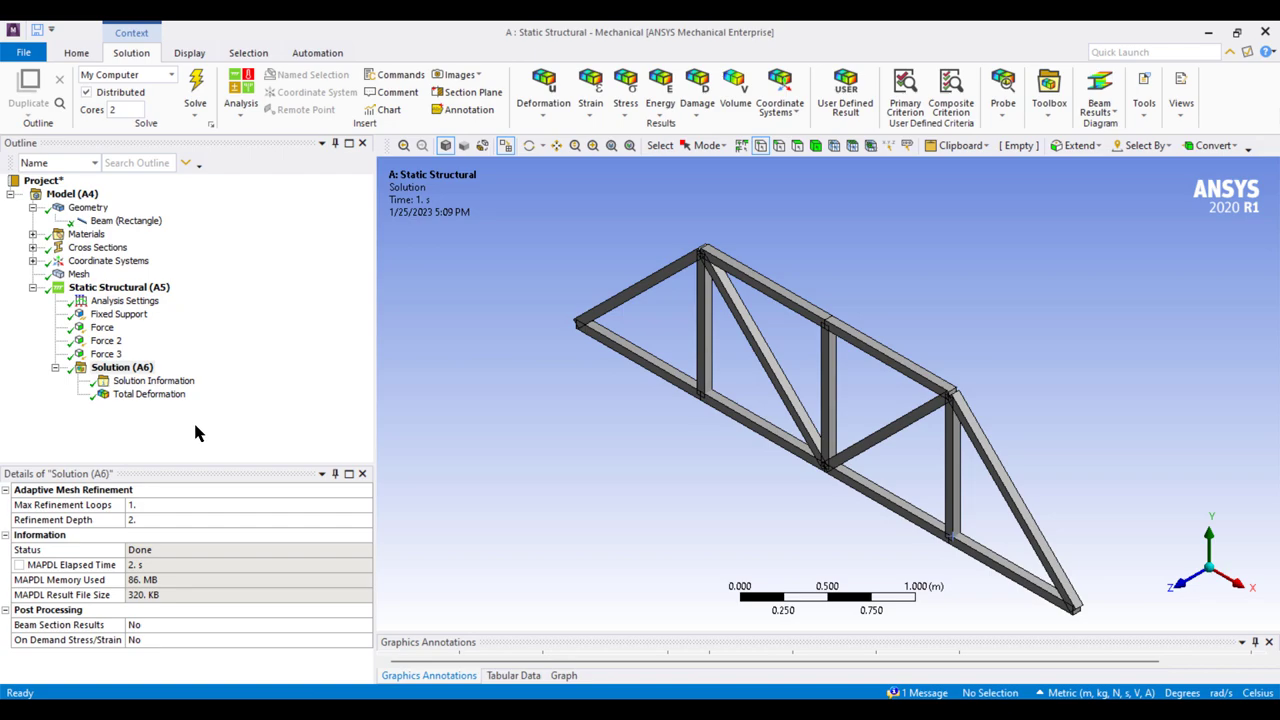
click(160, 395)
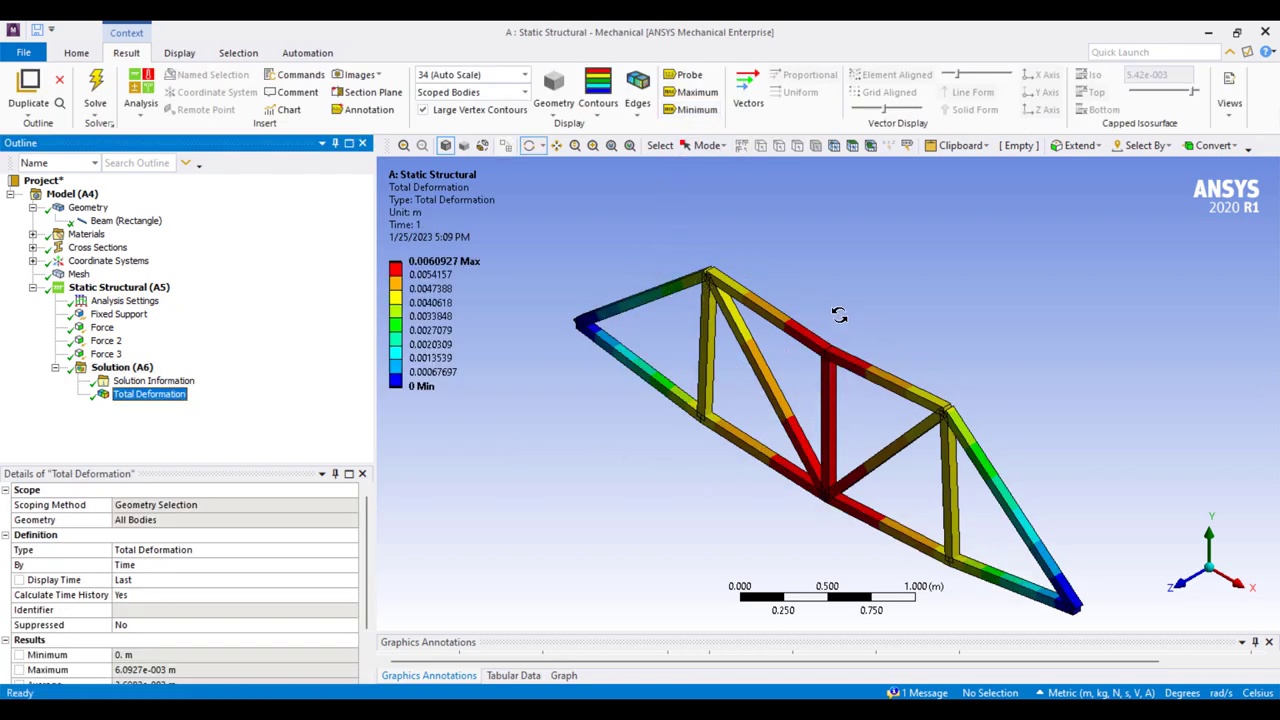
Probe the total deformation at the three top-chord joints, the three inner bottom-chord joints and both end joints
click(686, 77)
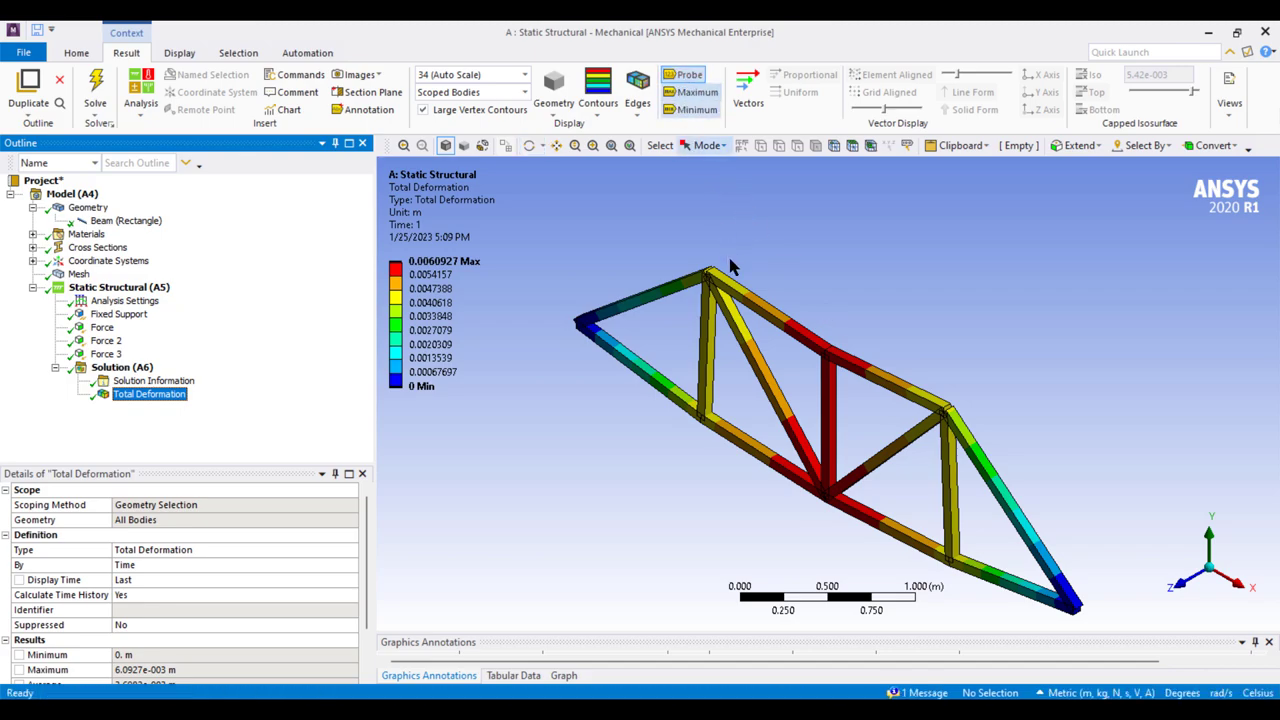
click(708, 274)
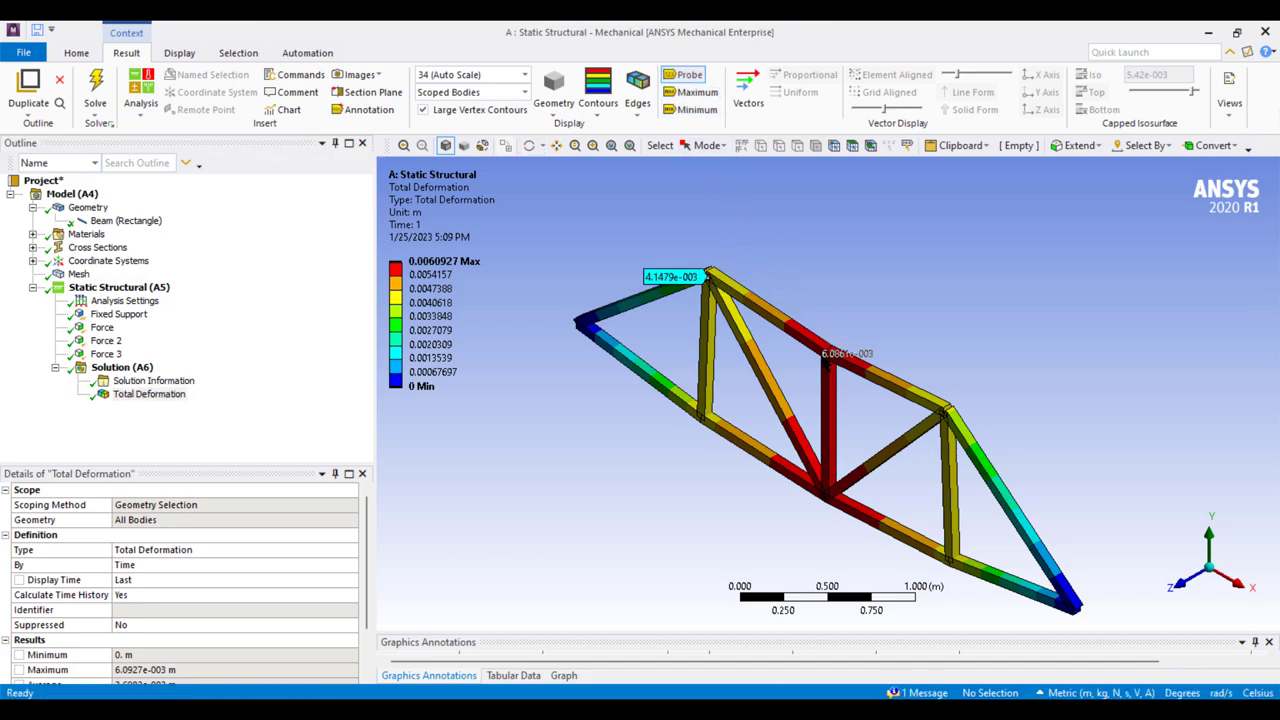
click(823, 355)
click(946, 411)
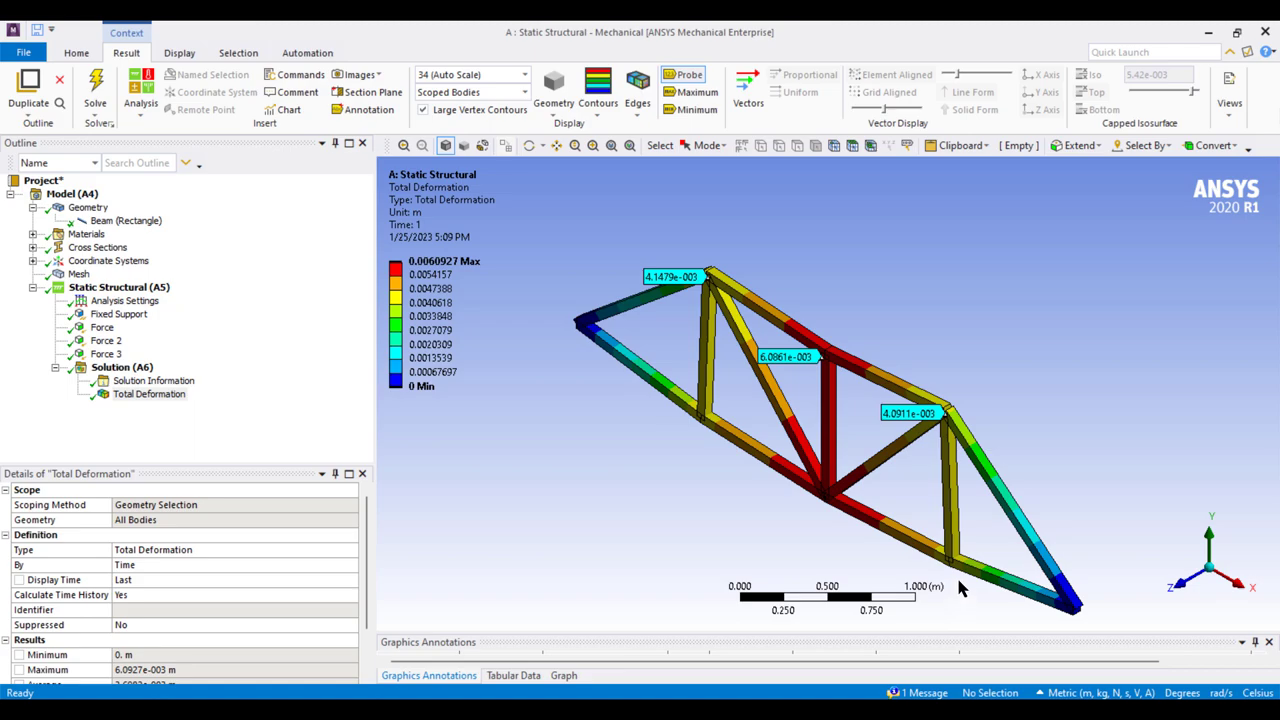
click(951, 558)
click(822, 496)
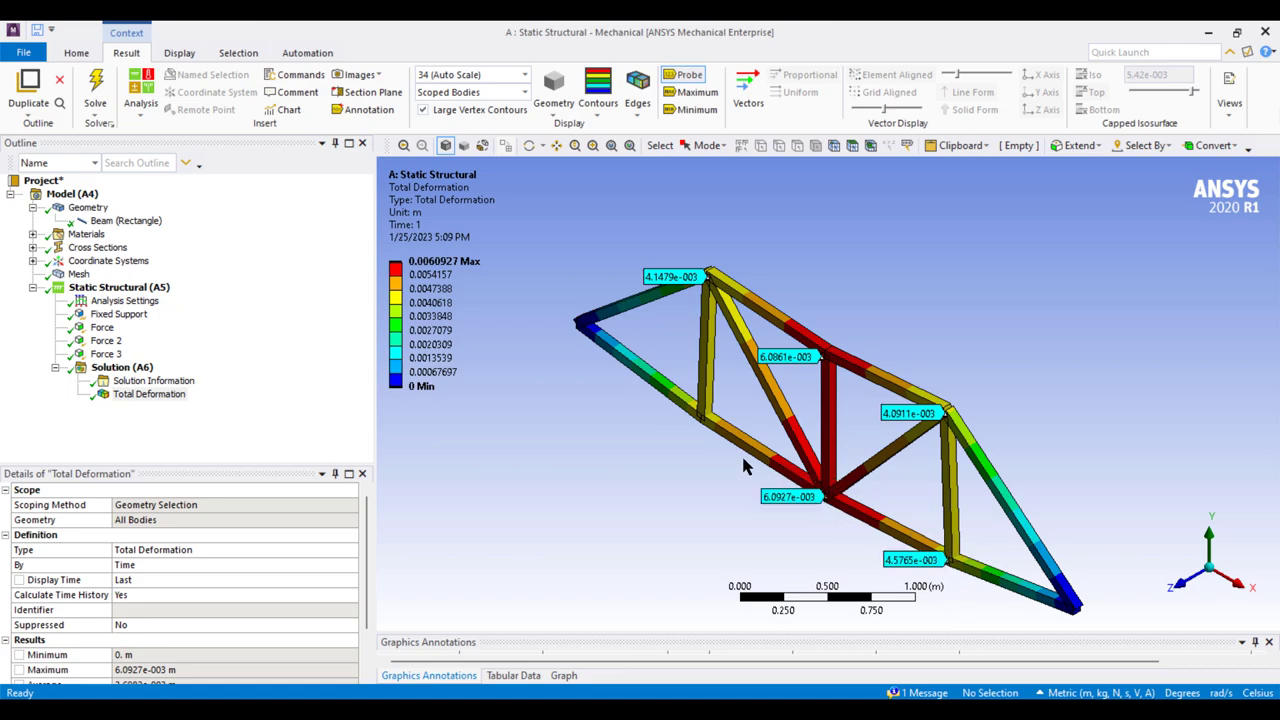
click(699, 414)
click(578, 326)
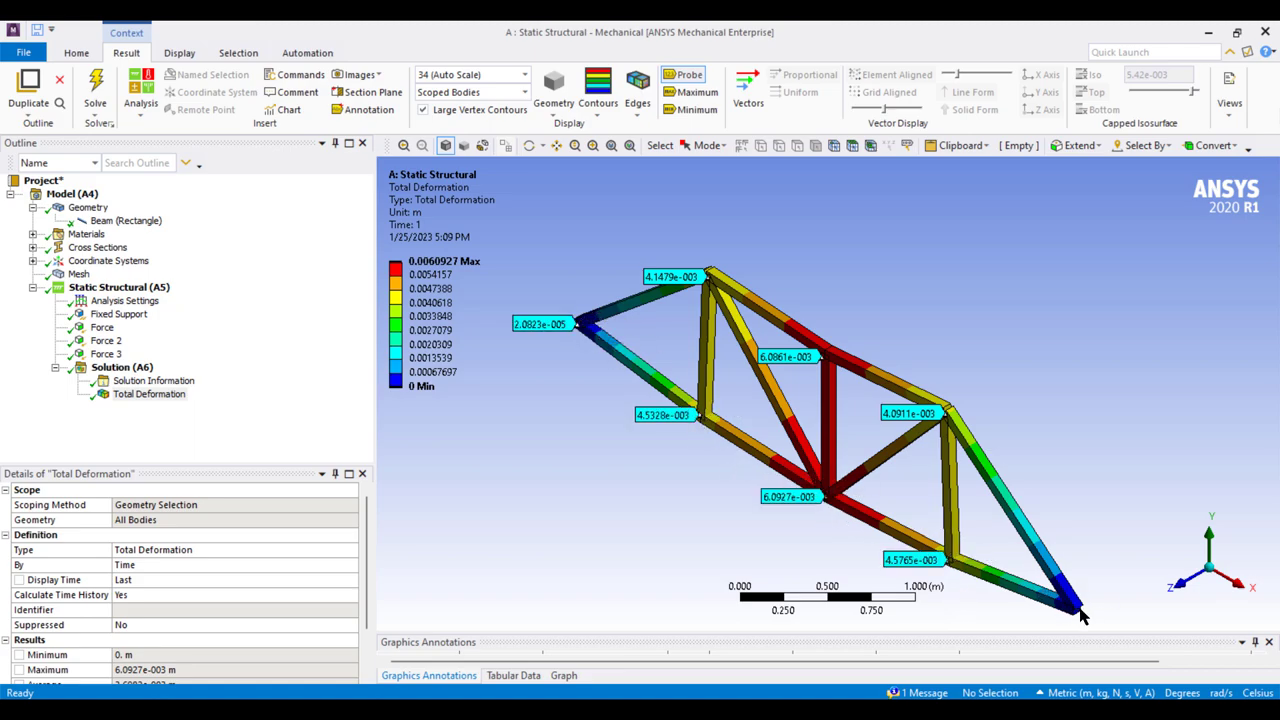
click(1070, 603)
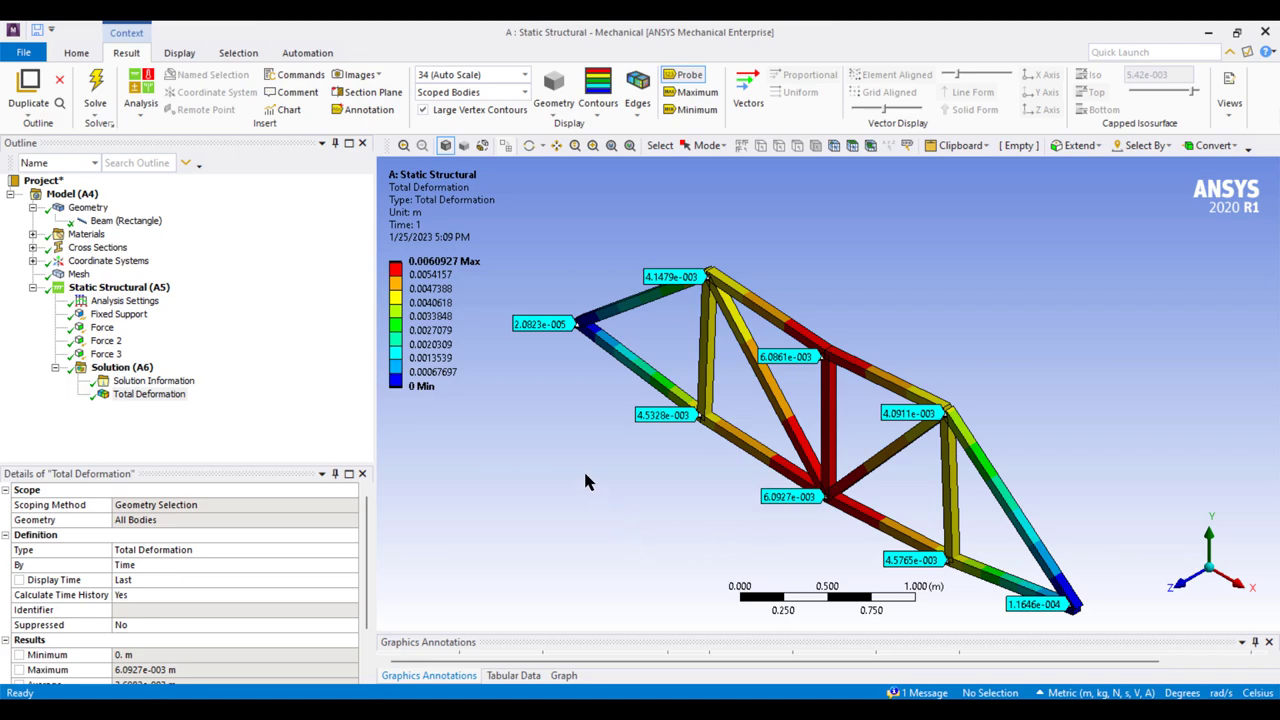